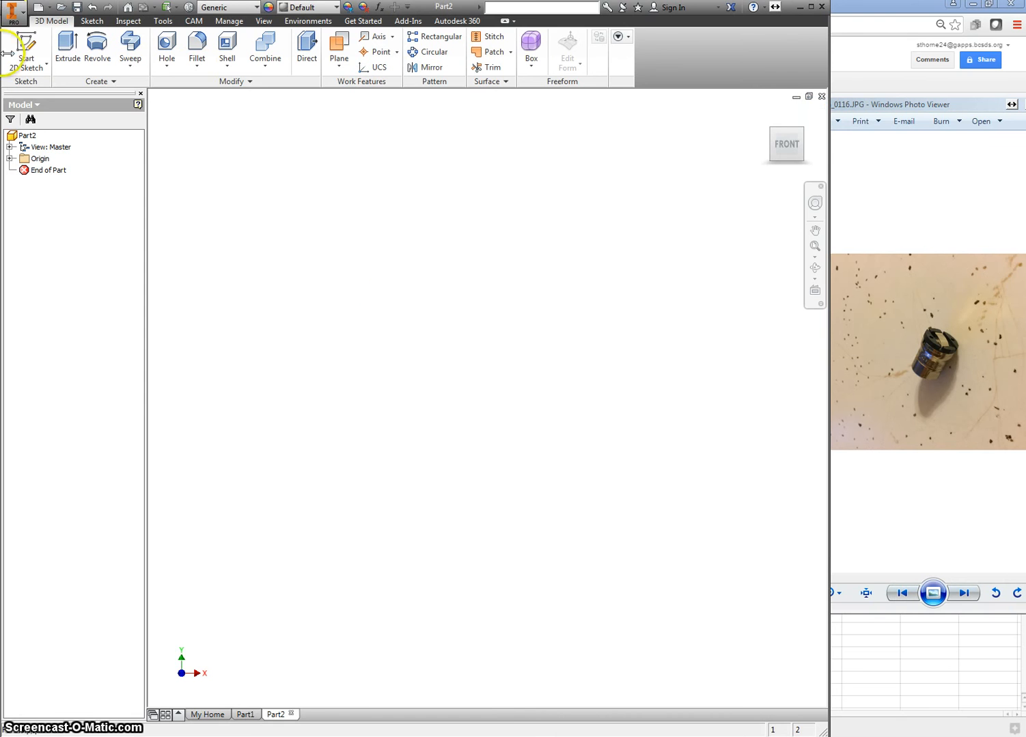
Step: Start a 2D sketch on the XY (front) plane of the empty part
click(24, 60)
click(537, 351)
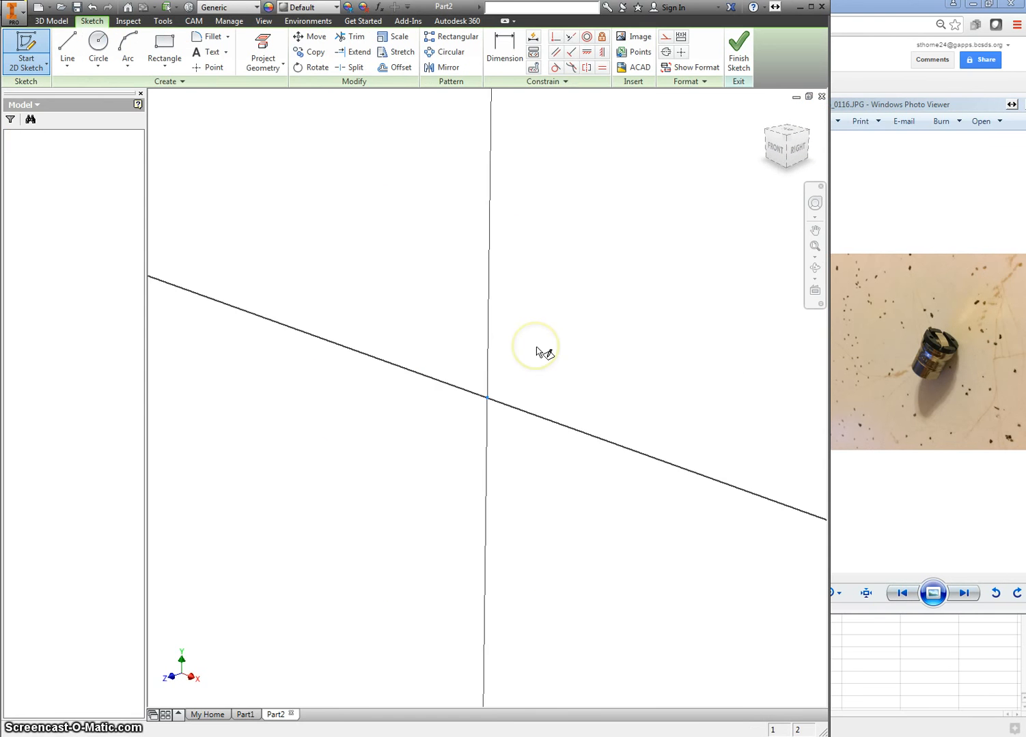
middle_drag(570, 319, 540, 363)
Step: Draw a closed stepped line profile from the origin, about 0.25 in wide along its upper edge, with two outward steps down the outer side
right_click(540, 362)
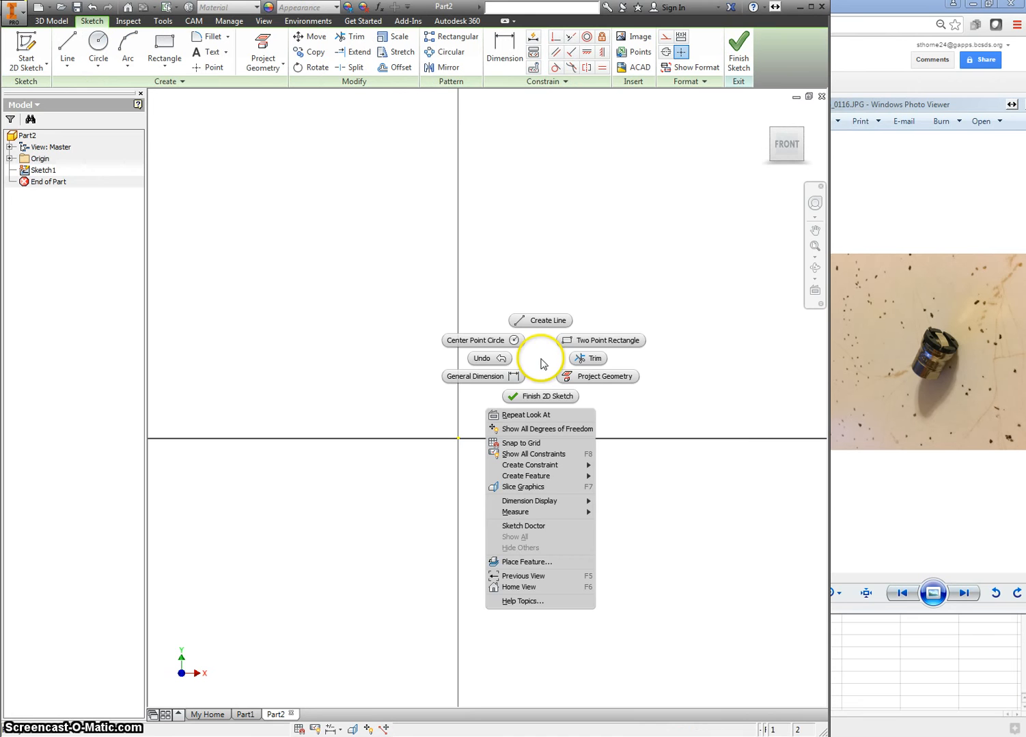
click(548, 320)
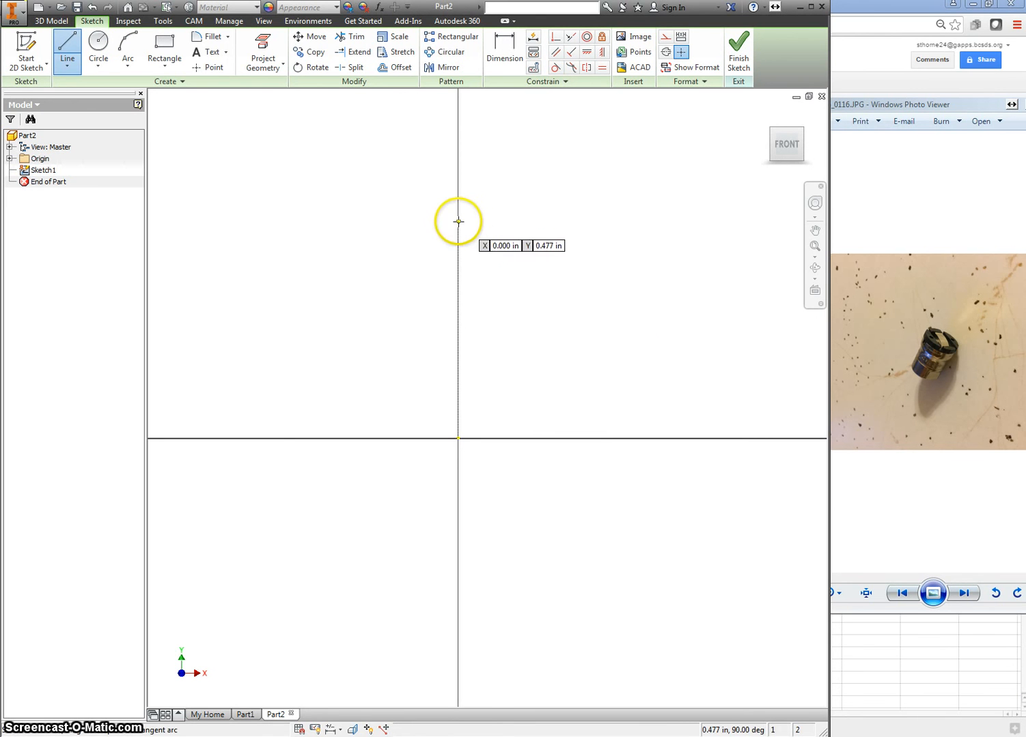
click(457, 437)
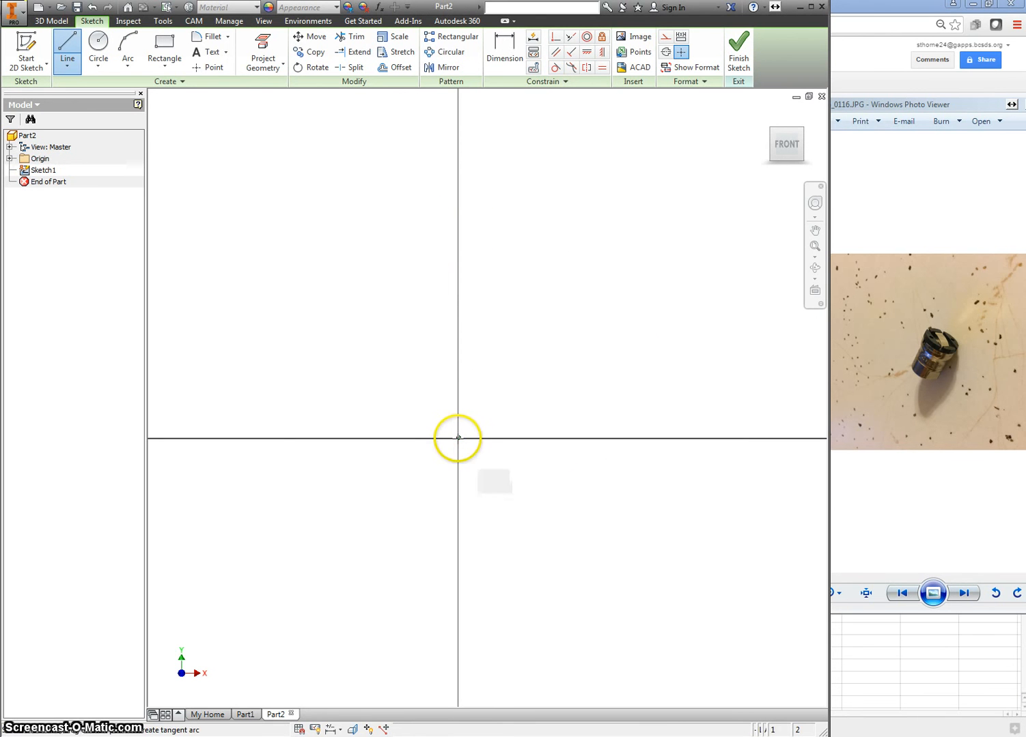
click(458, 153)
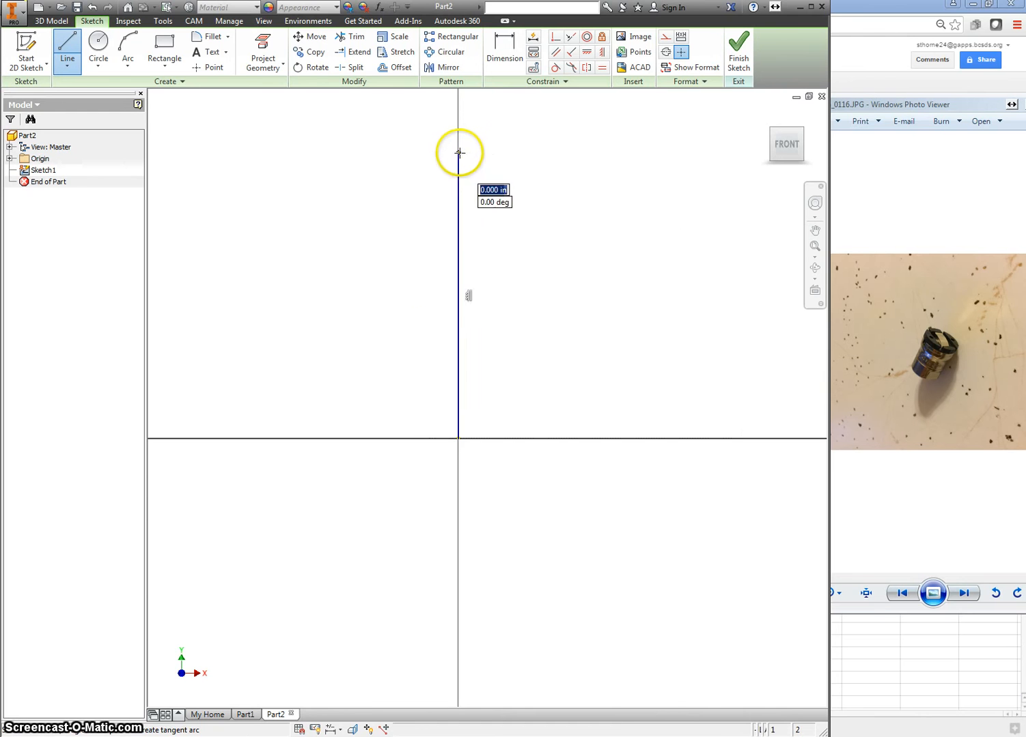
click(571, 153)
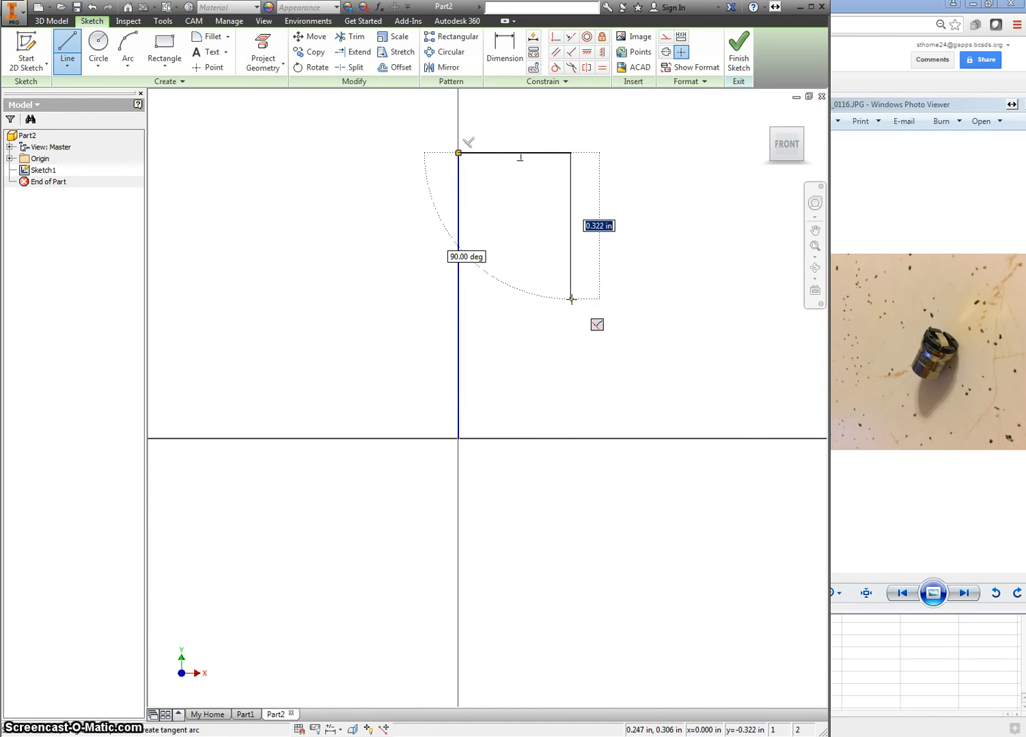
click(571, 298)
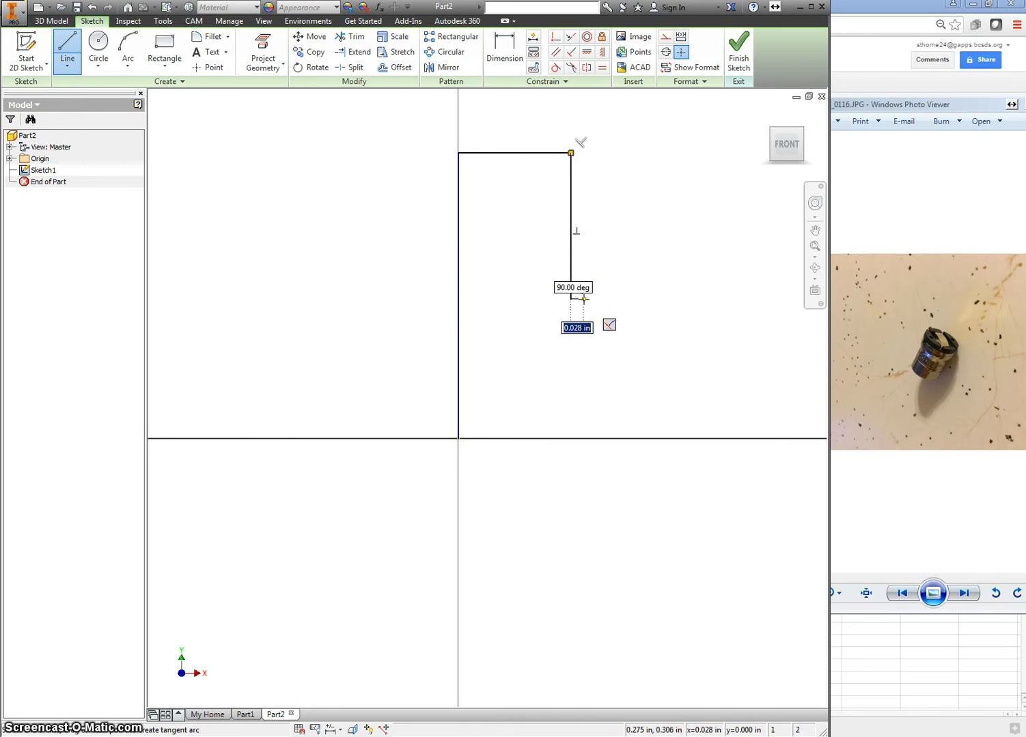
drag(584, 299, 581, 409)
click(592, 411)
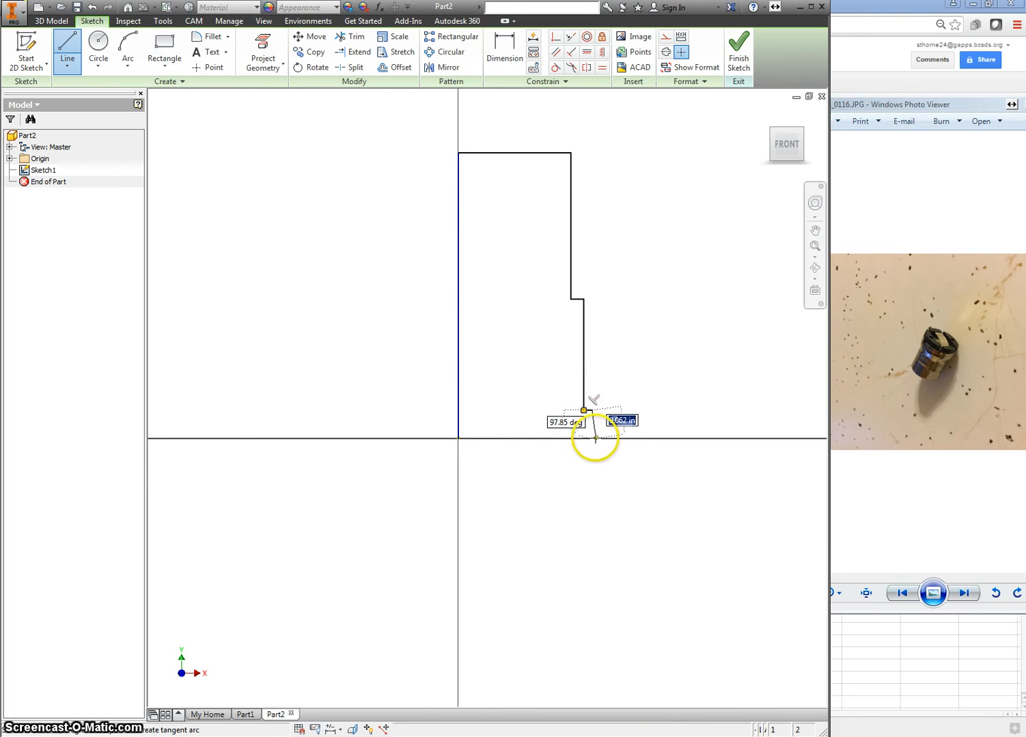
click(592, 439)
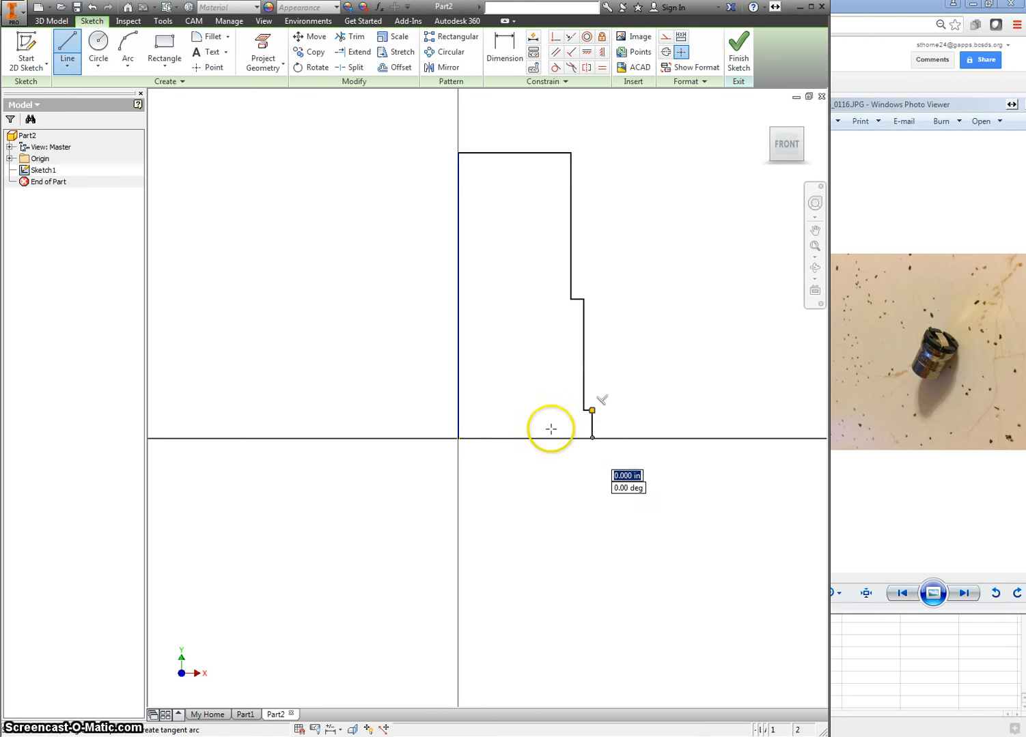
click(459, 439)
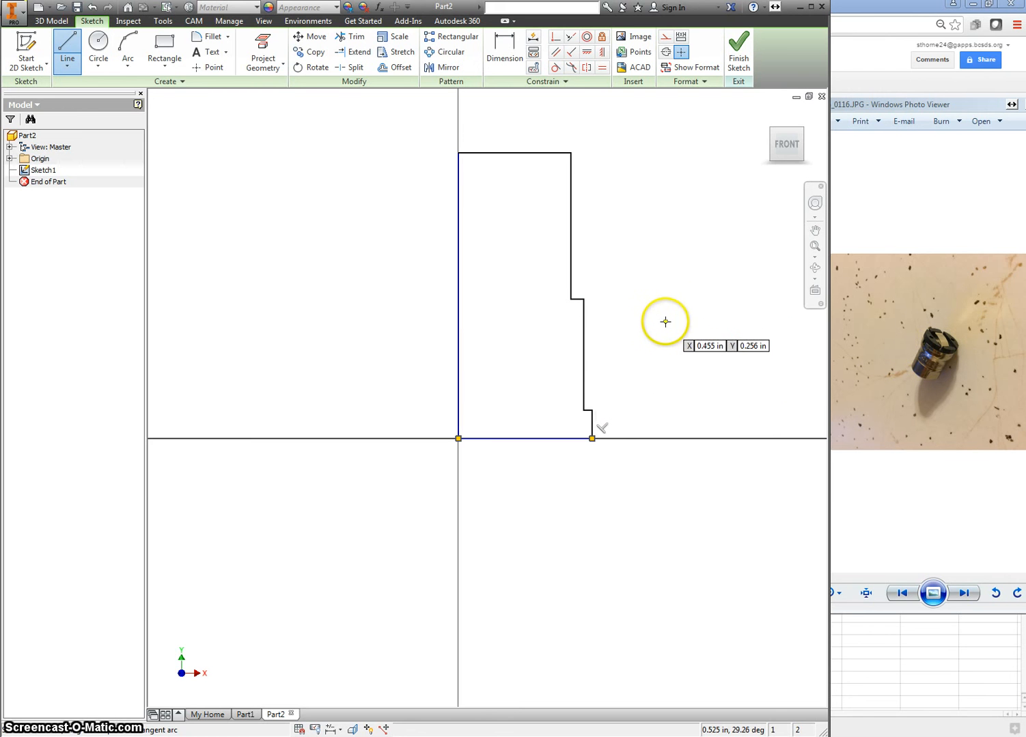
Step: Fillet the outer and inner corners of the profile's upper step with a 0.025 in radius
click(211, 37)
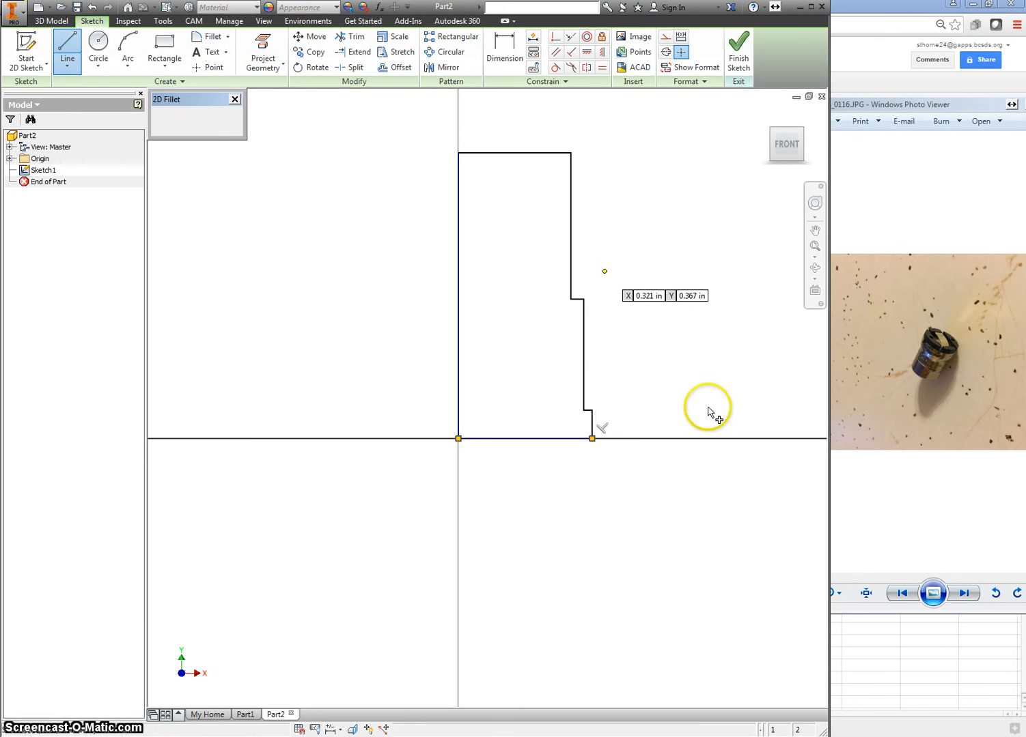
click(585, 322)
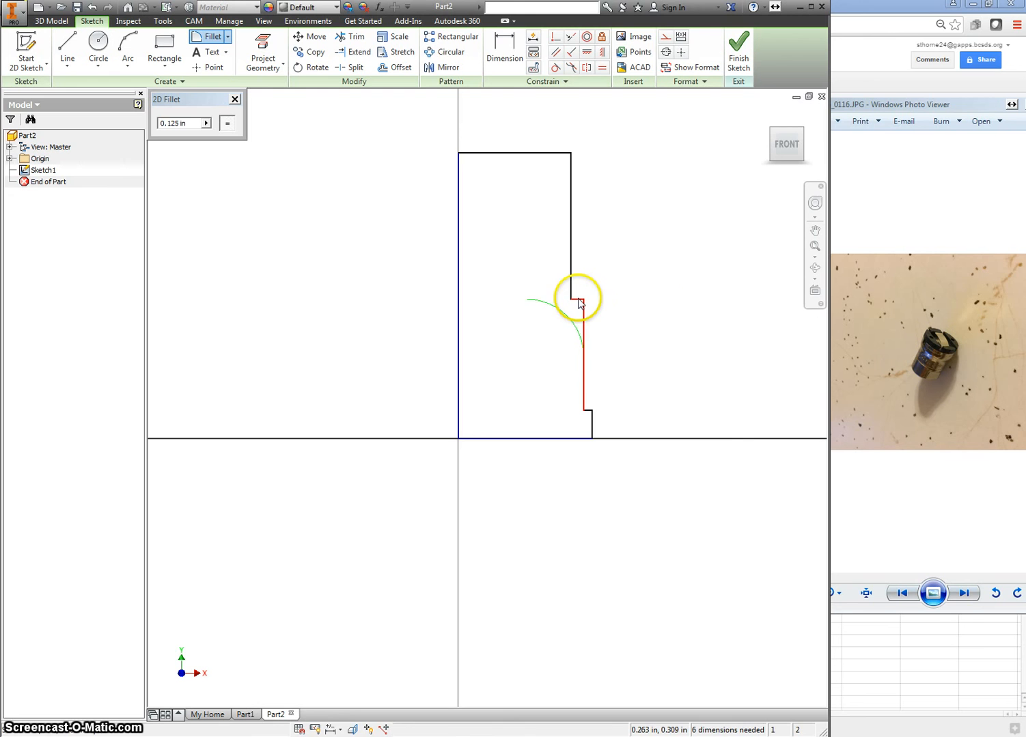
click(193, 125)
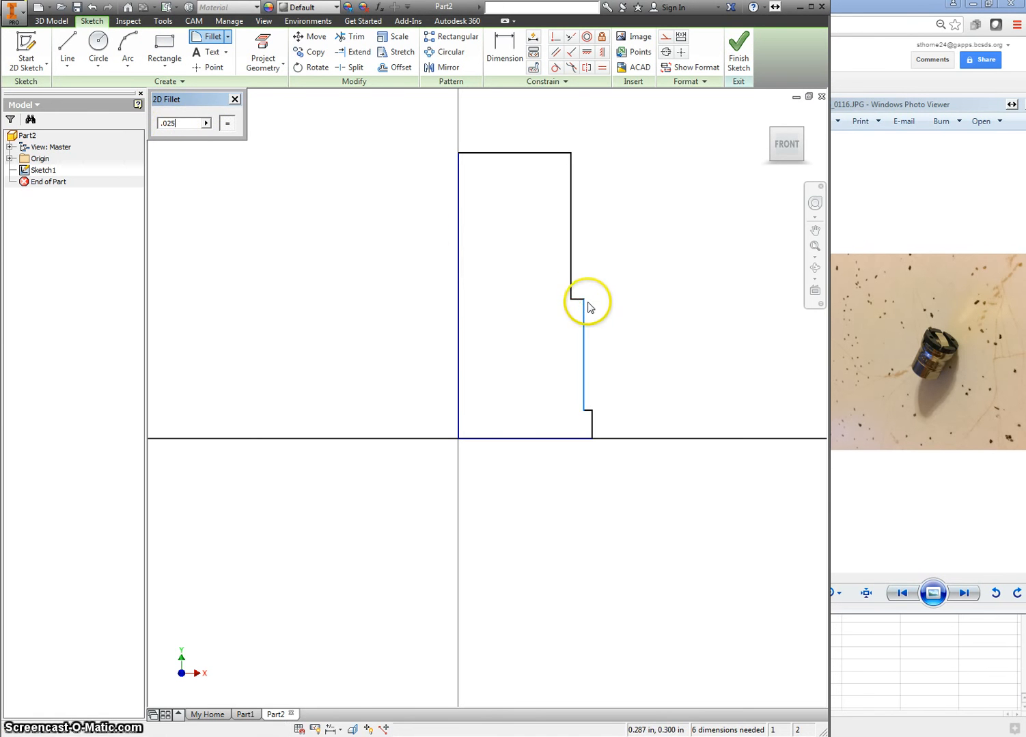
click(579, 379)
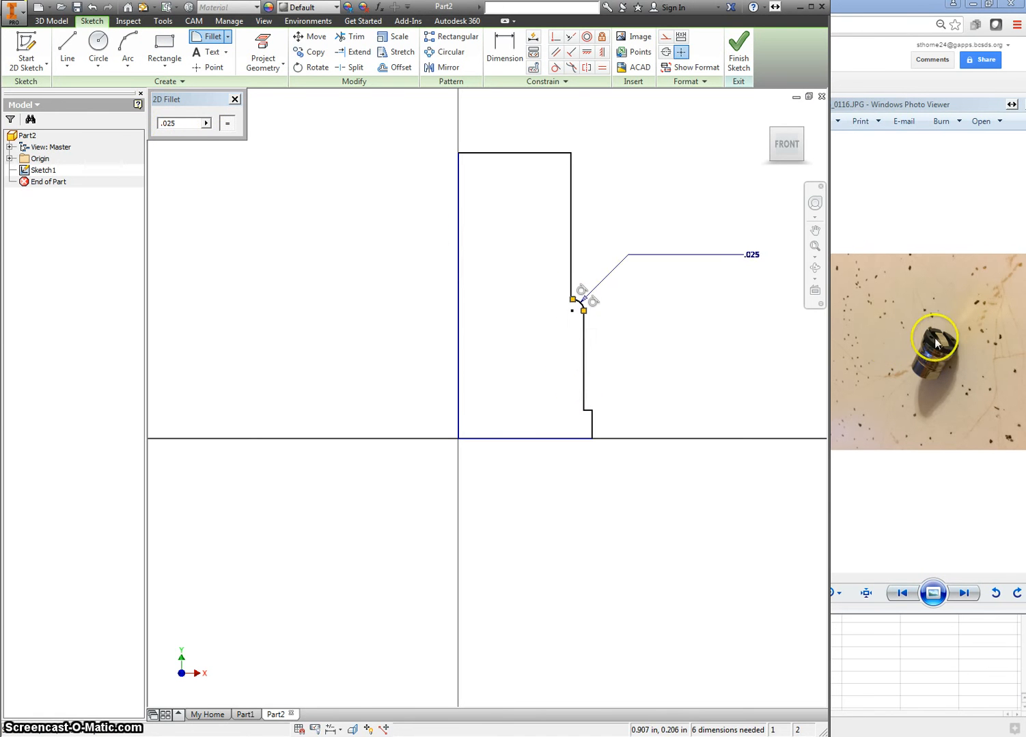
scroll(579, 293, down, 4)
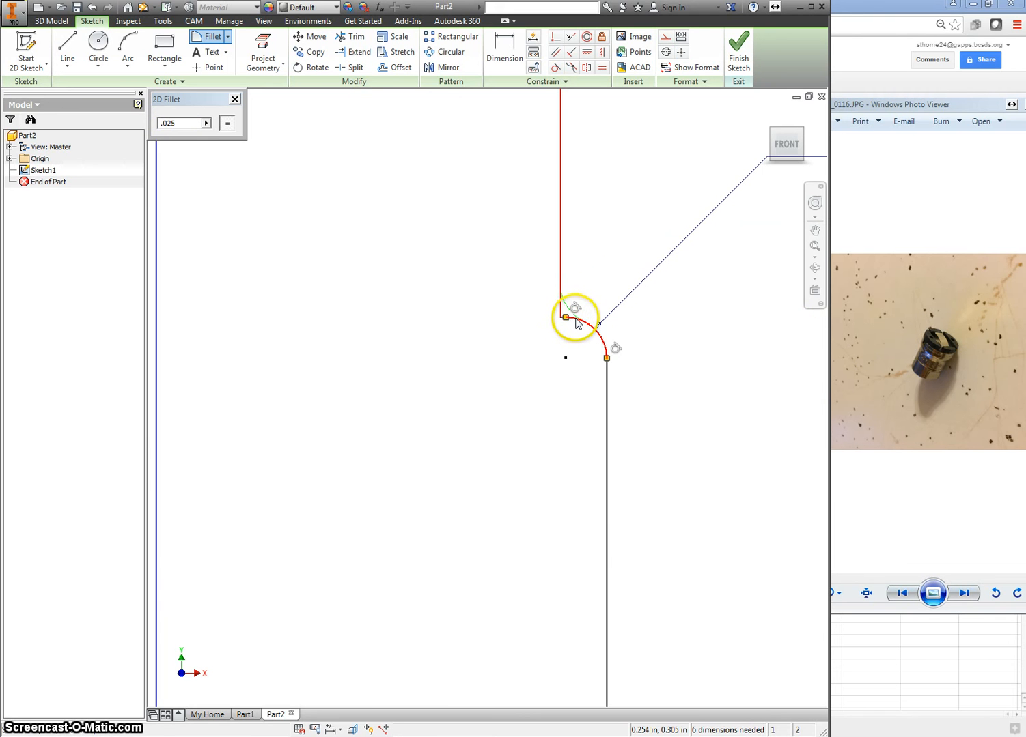
click(575, 324)
scroll(642, 429, up, 3)
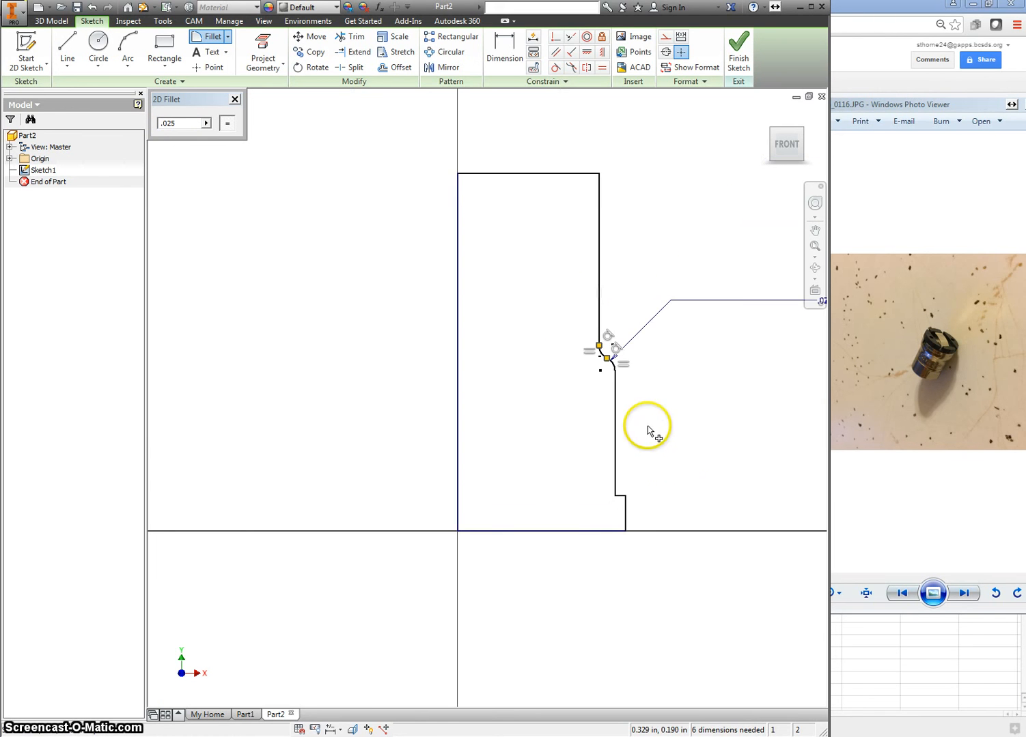
Step: Fillet the inner corner of the profile's lower step with a 0.025 in radius
click(627, 501)
scroll(629, 504, up, 4)
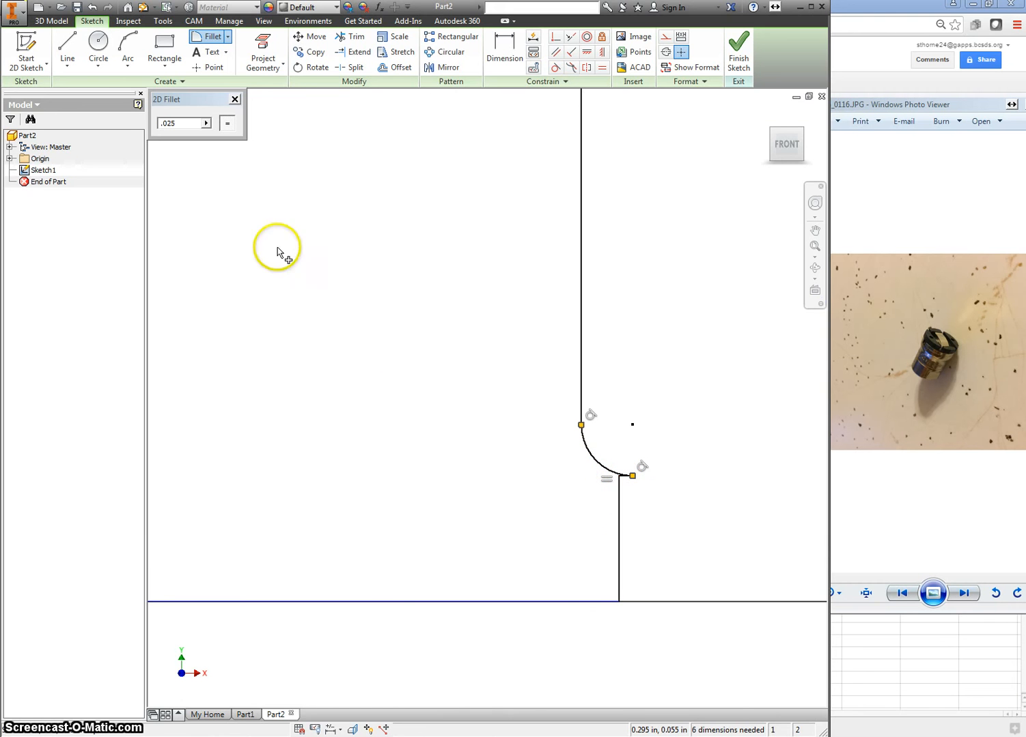
click(234, 99)
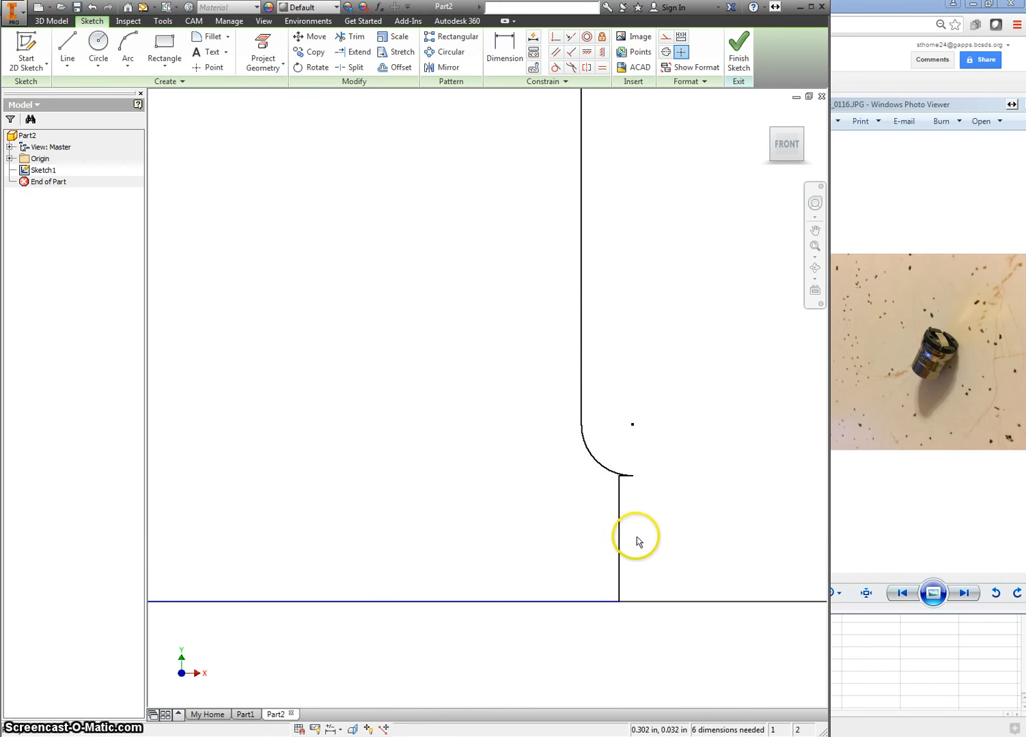
Step: Move the short vertical edge of the lower step outward to meet the arc and try to fillet its outer corner
drag(634, 539, 650, 538)
scroll(667, 522, up, 4)
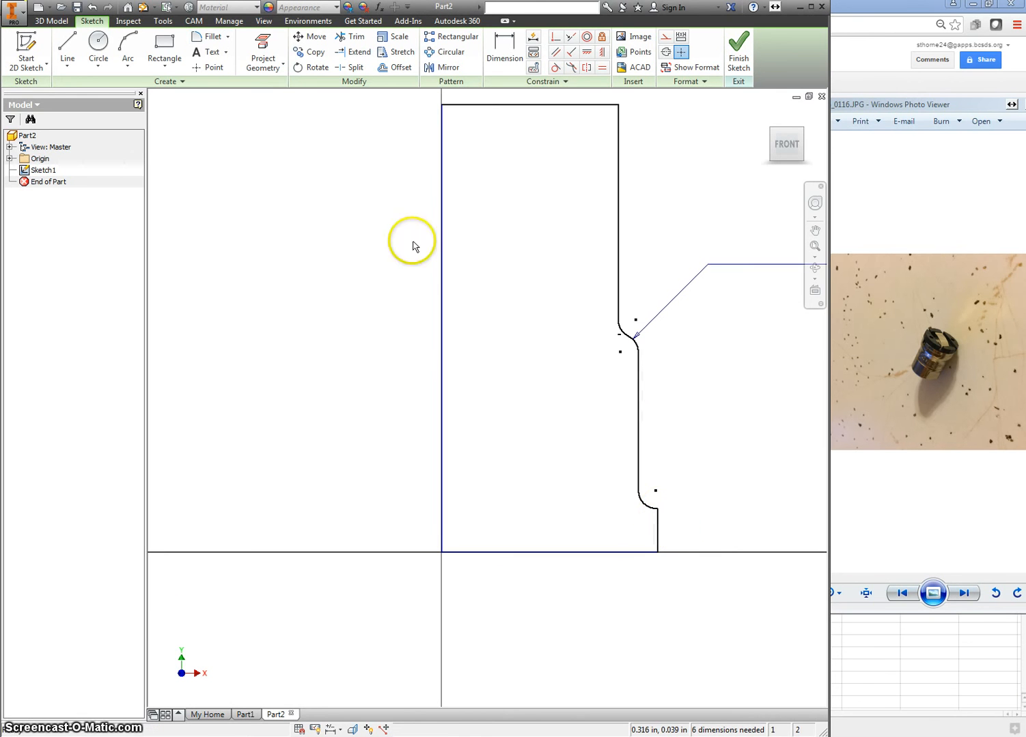
click(208, 36)
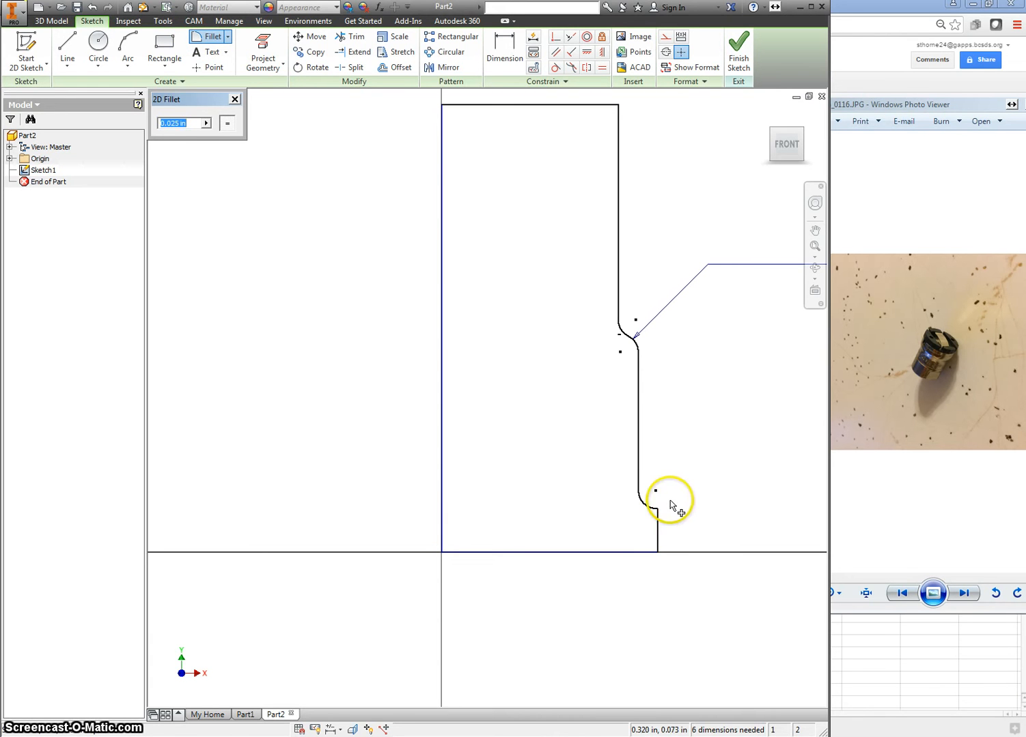
click(670, 502)
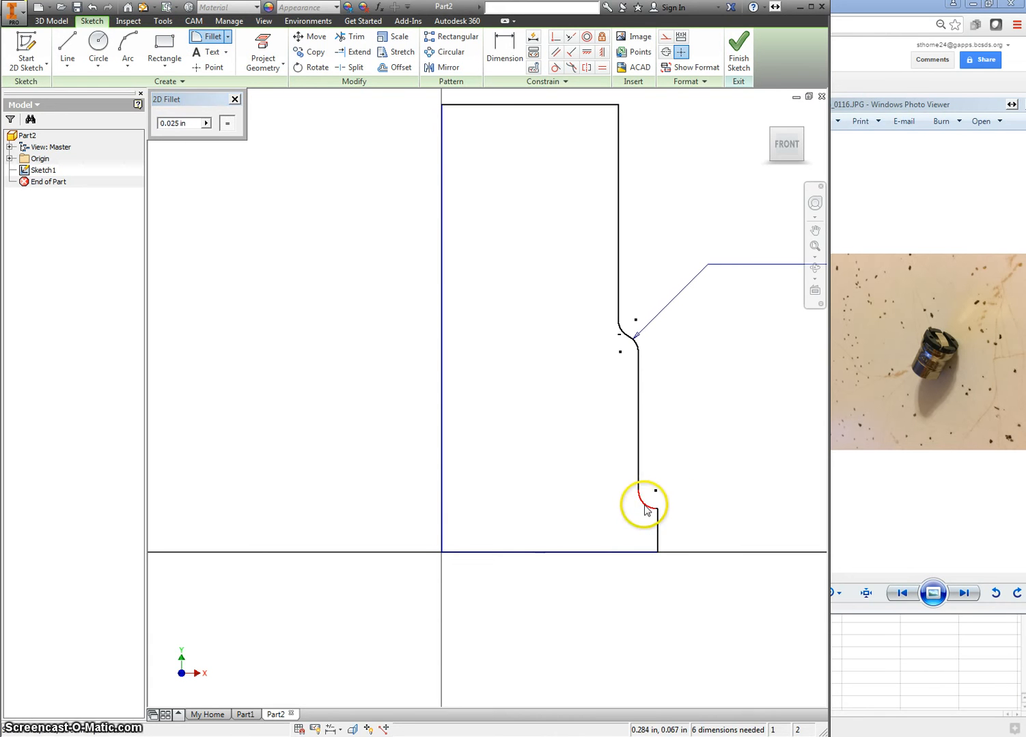
Step: Delete the lower step's arc, its short vertical line and the leftover short segment
click(645, 509)
key(Escape)
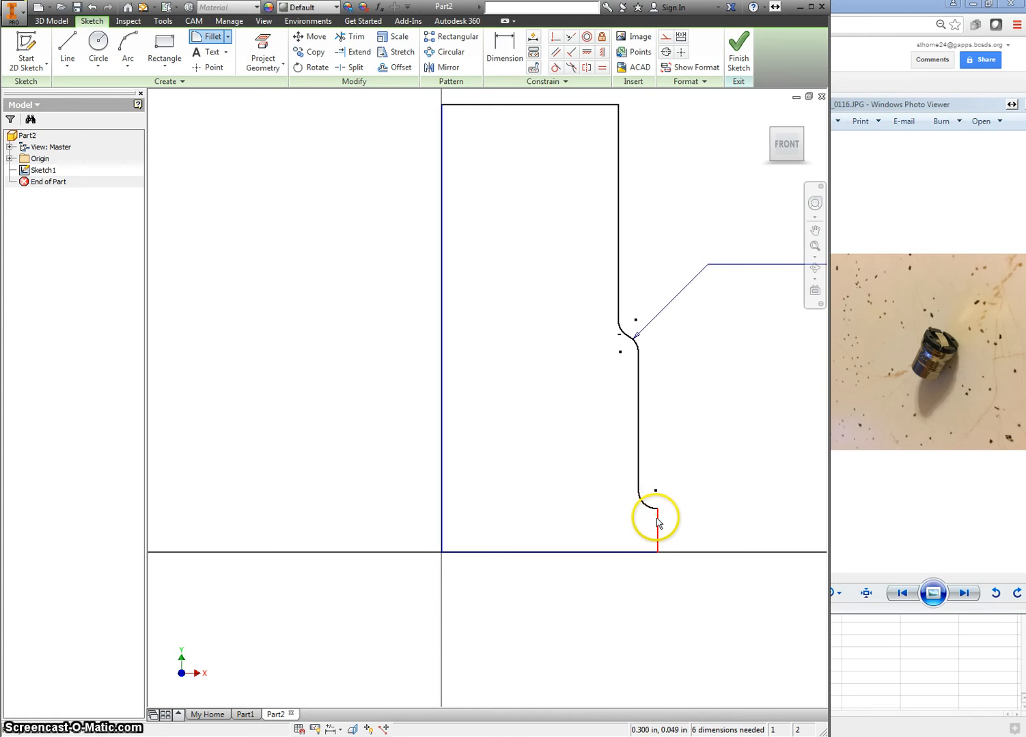
key(Delete)
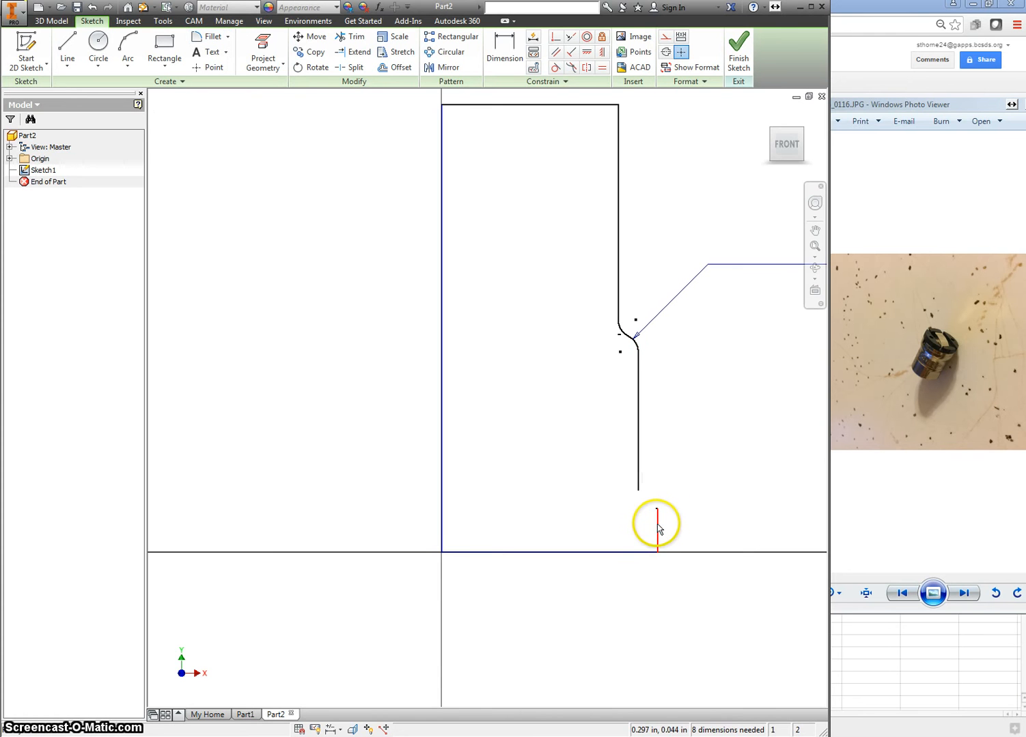
click(658, 521)
key(Delete)
click(656, 508)
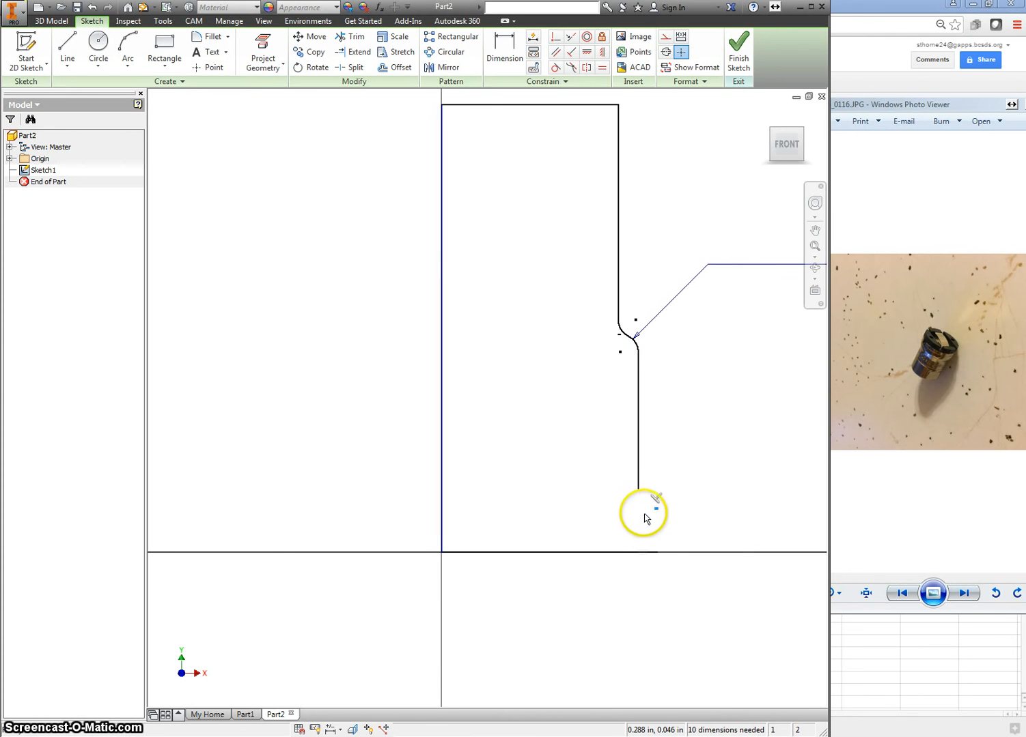
key(Delete)
Step: Extend the outer vertical line down to the base line and trim off the base line's overhanging end
click(354, 51)
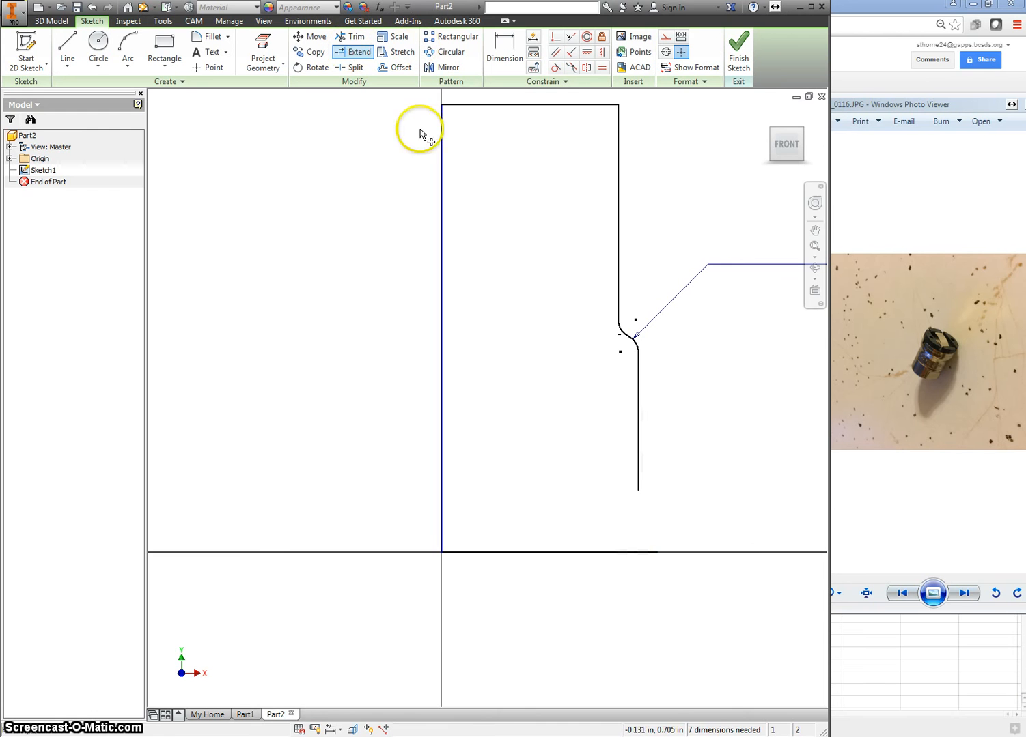
click(638, 478)
right_click(662, 534)
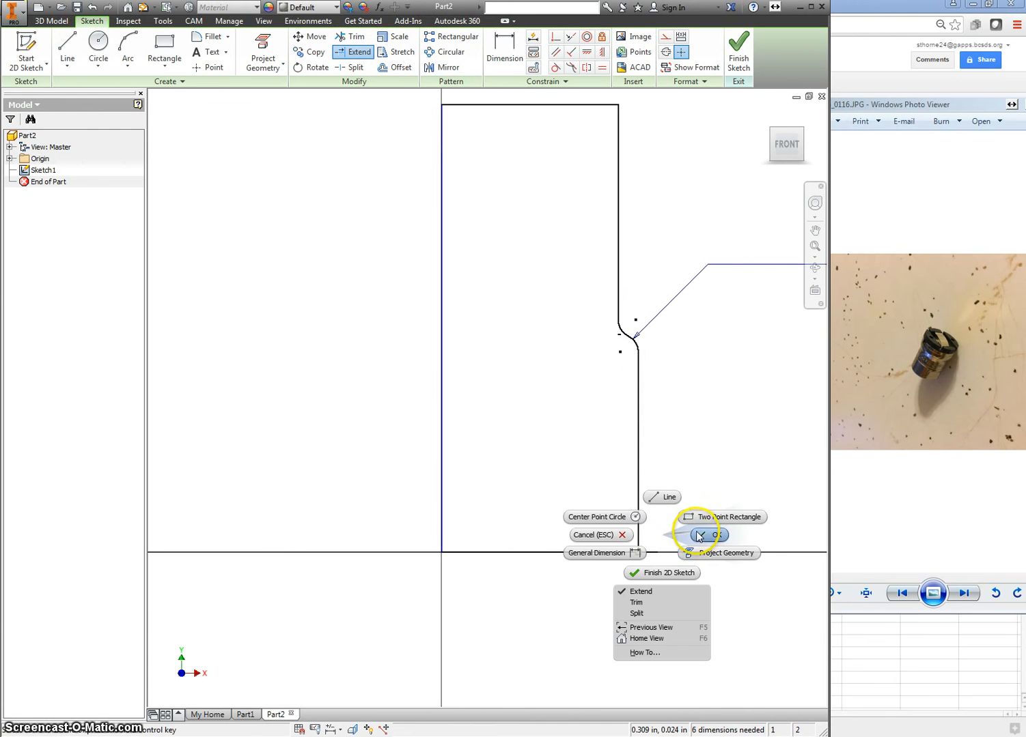
click(704, 534)
right_click(689, 528)
click(729, 529)
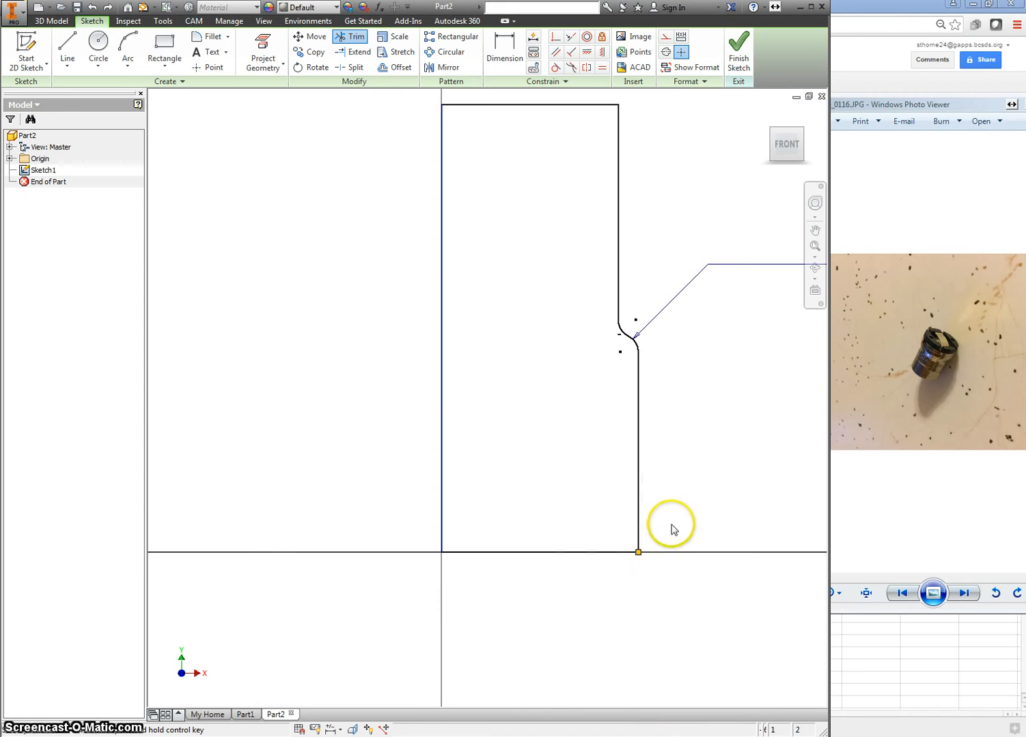
Step: Switch to Windows Photo Viewer, compare reference photos IMG_0115.JPG and IMG_0116.JPG with the profile, and return to the sketch
middle_drag(700, 344, 697, 381)
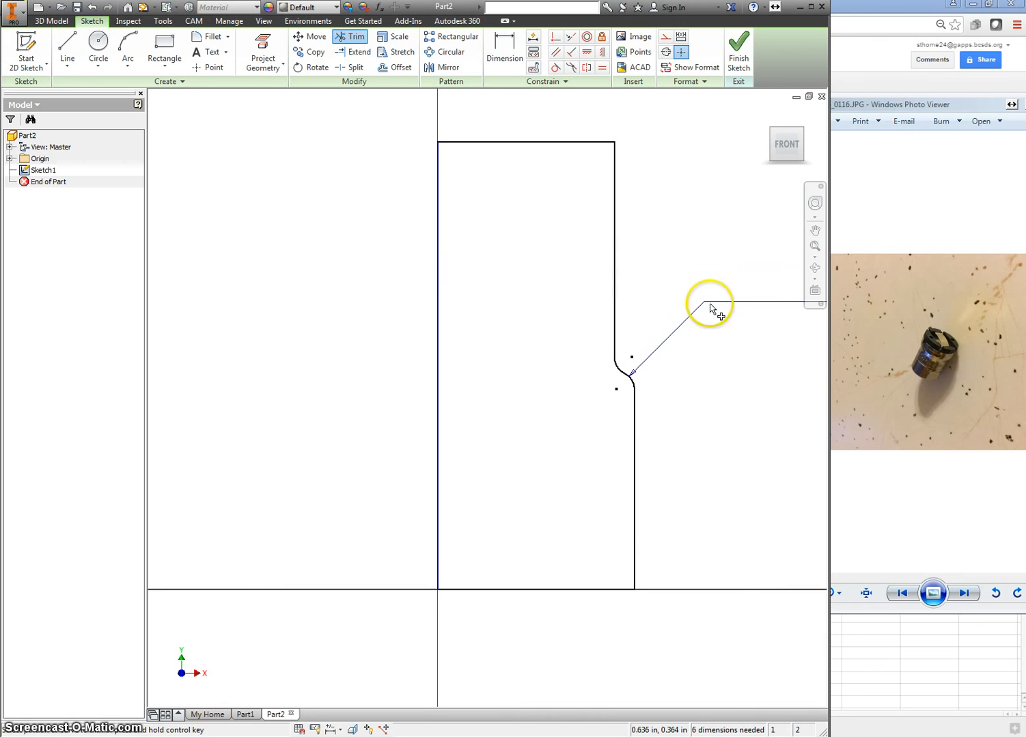
scroll(934, 367, down, 3)
scroll(726, 386, up, 5)
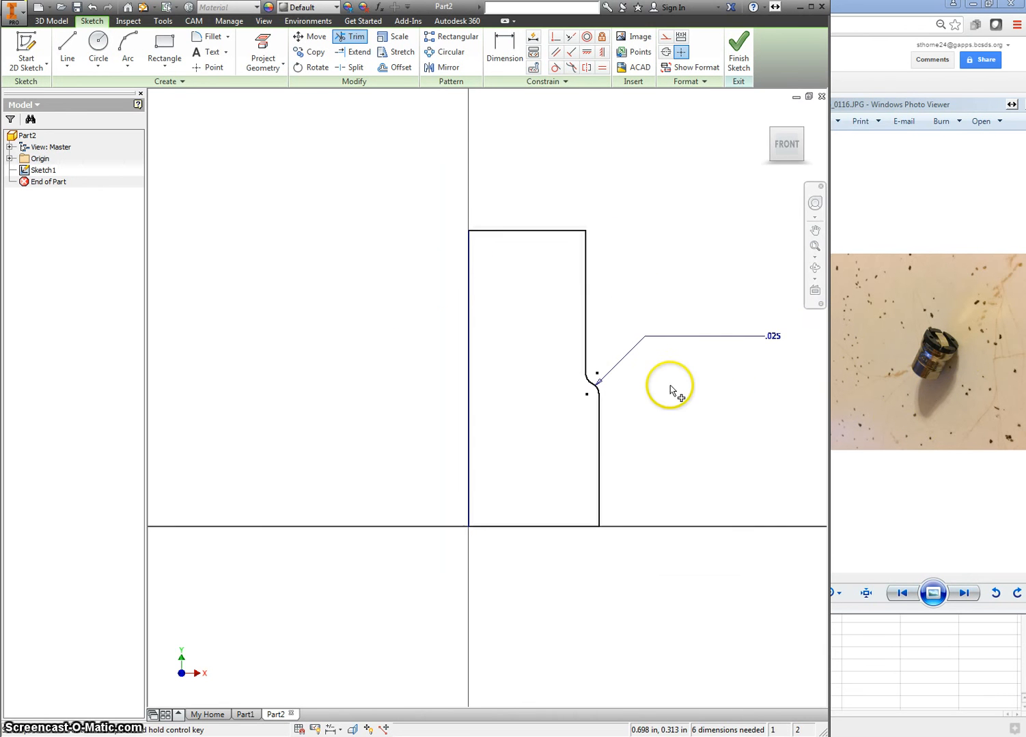
click(953, 524)
key(Left)
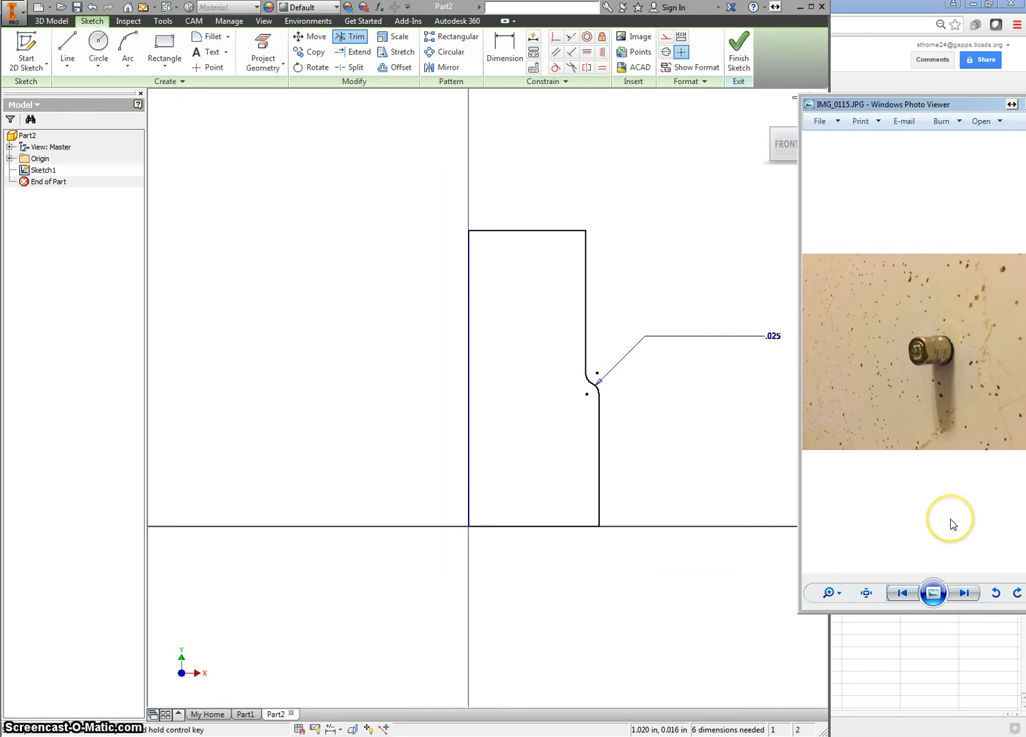
key(Right)
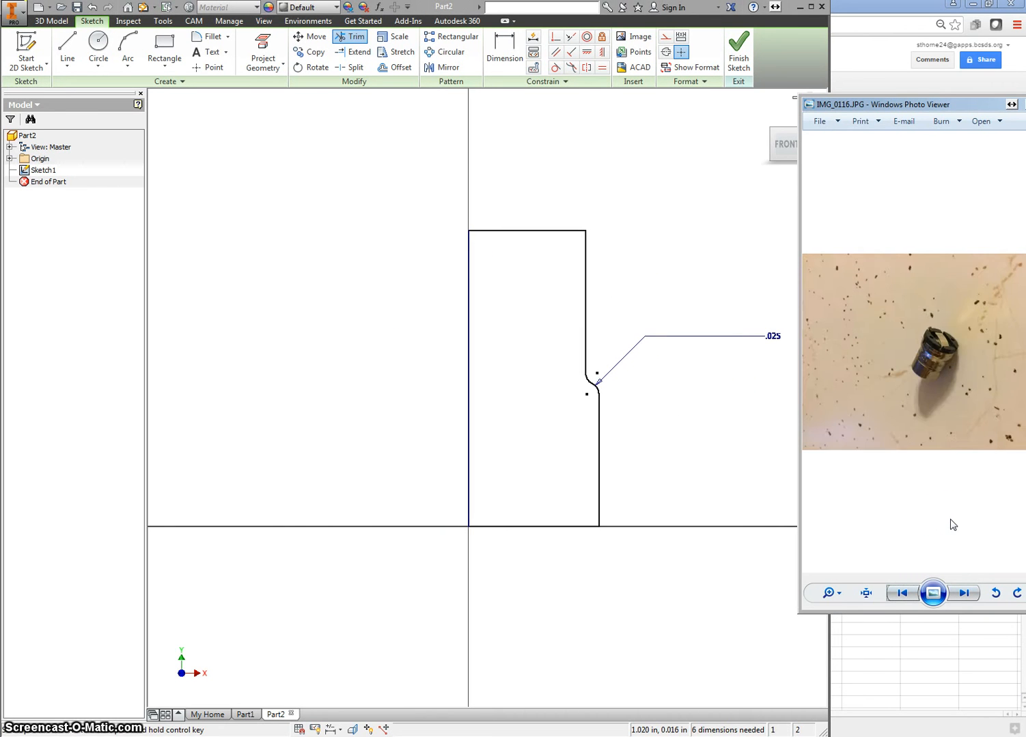
key(Left)
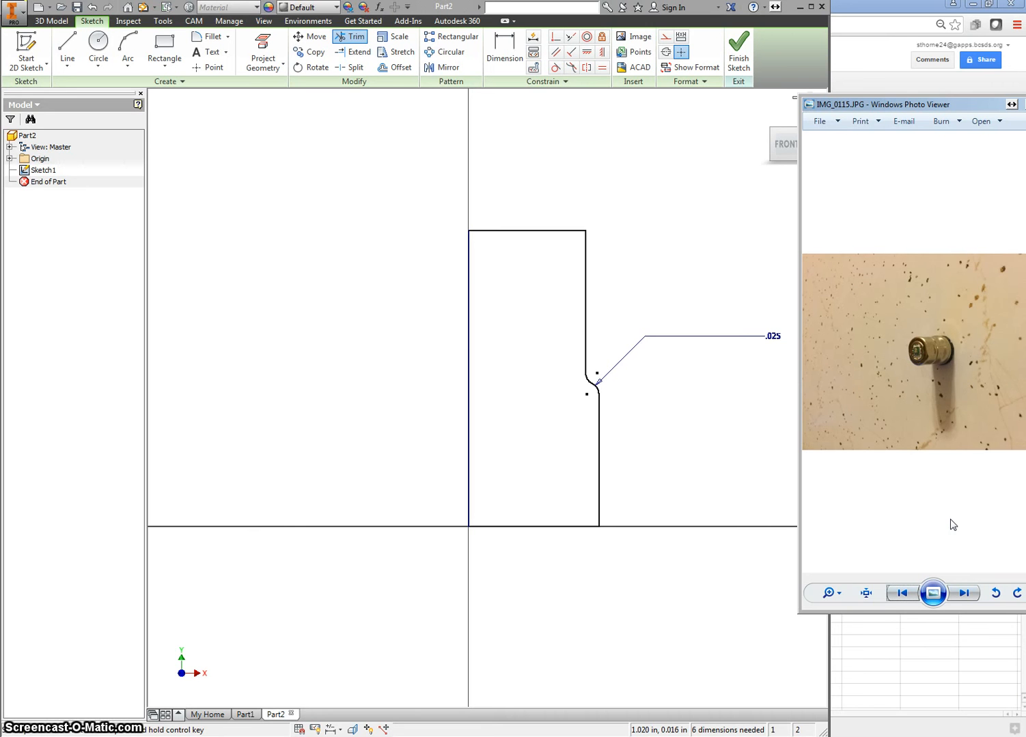
key(Right)
key(Left)
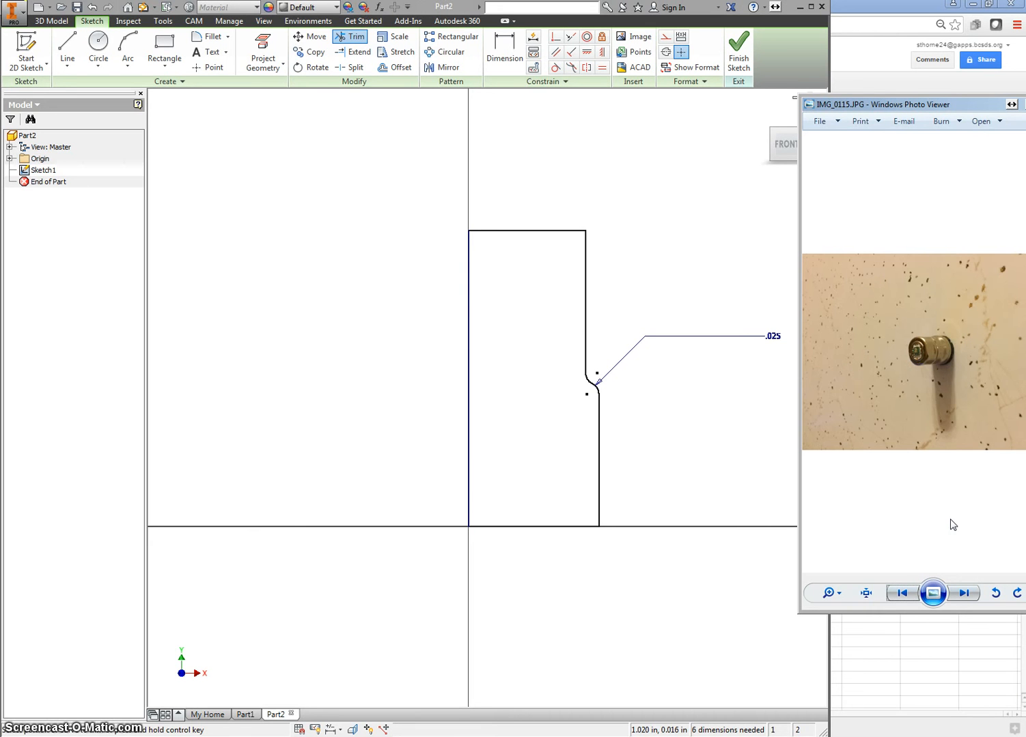
key(Right)
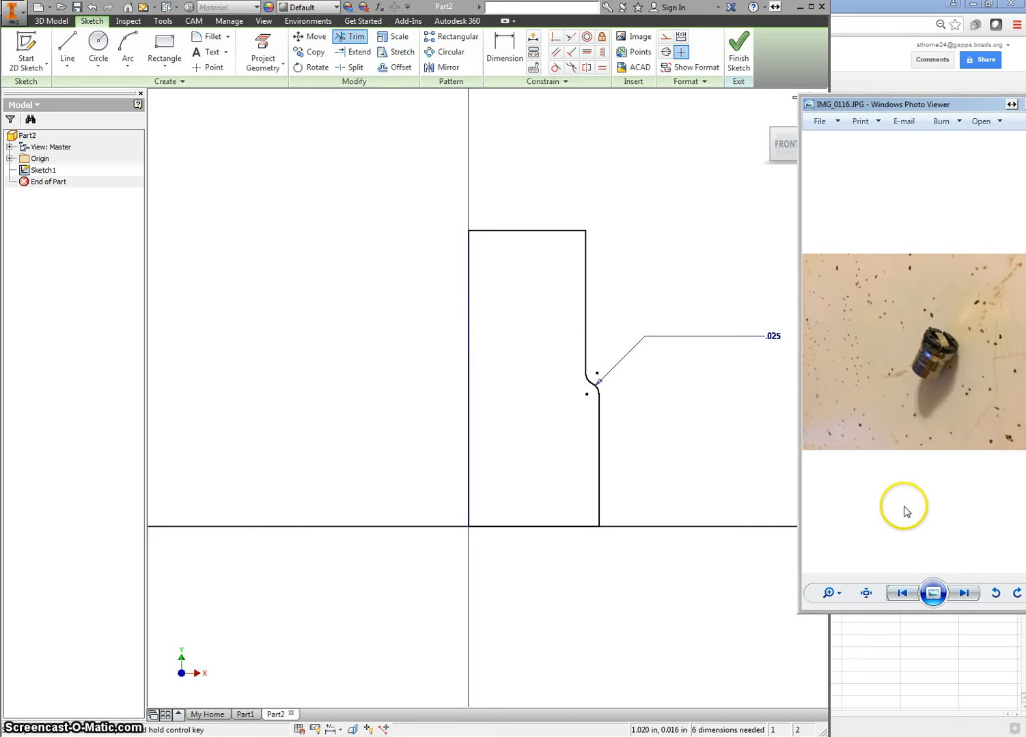
click(683, 608)
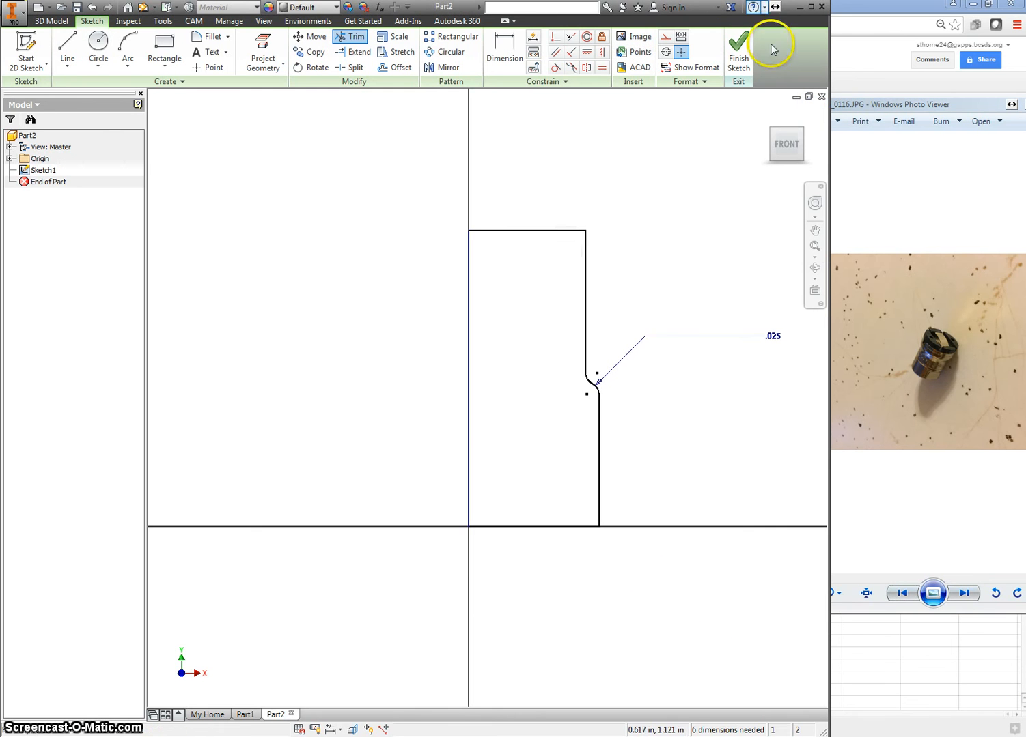
Step: Finish the sketch and revolve the half-profile a full turn around its long straight inner edge
click(736, 49)
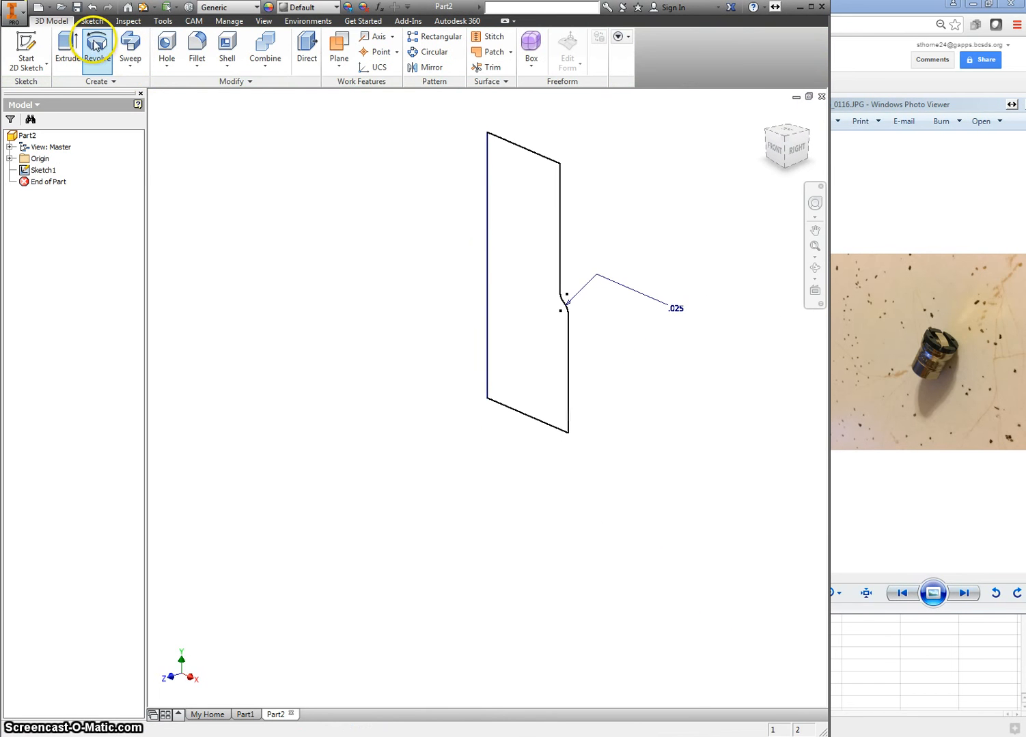
click(89, 46)
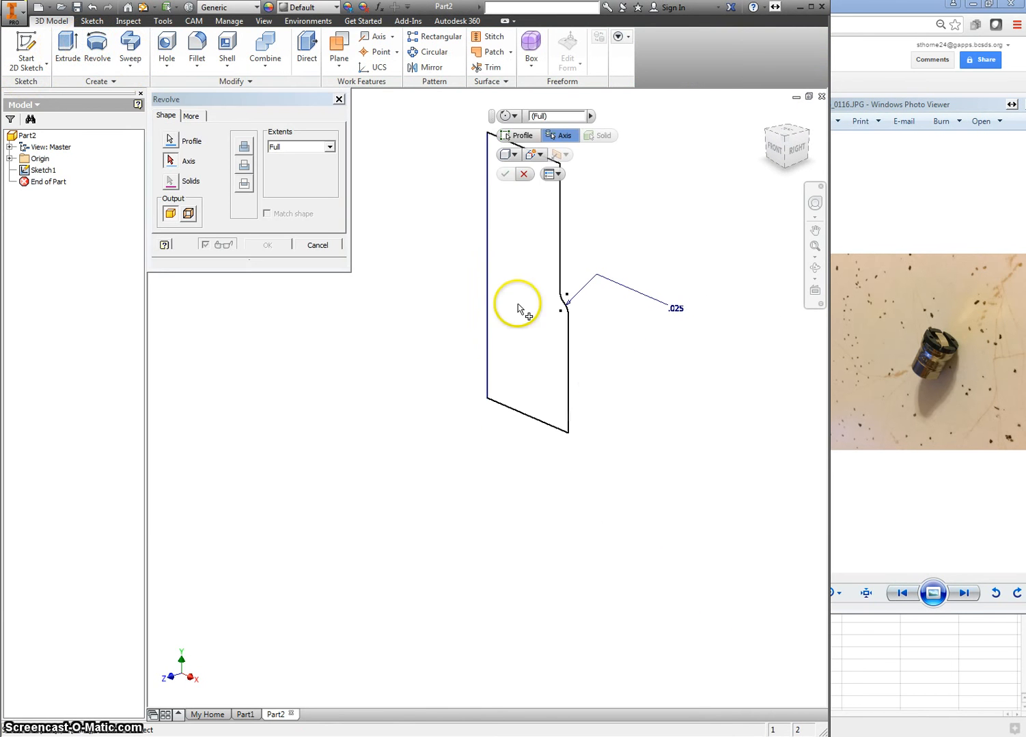
click(487, 300)
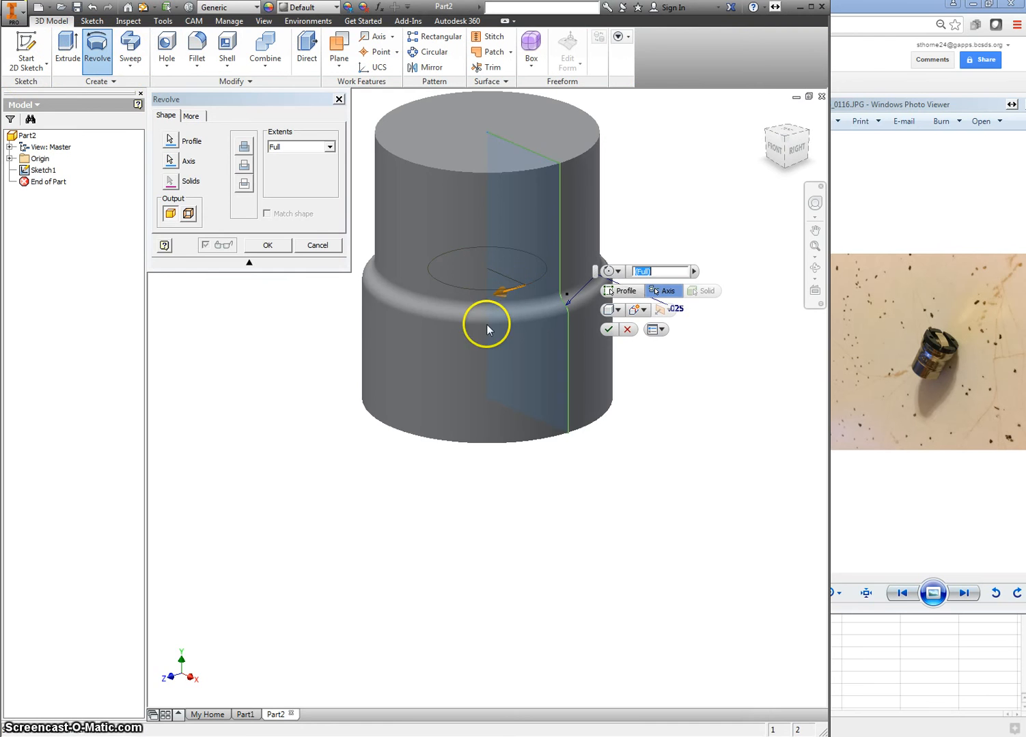
click(286, 247)
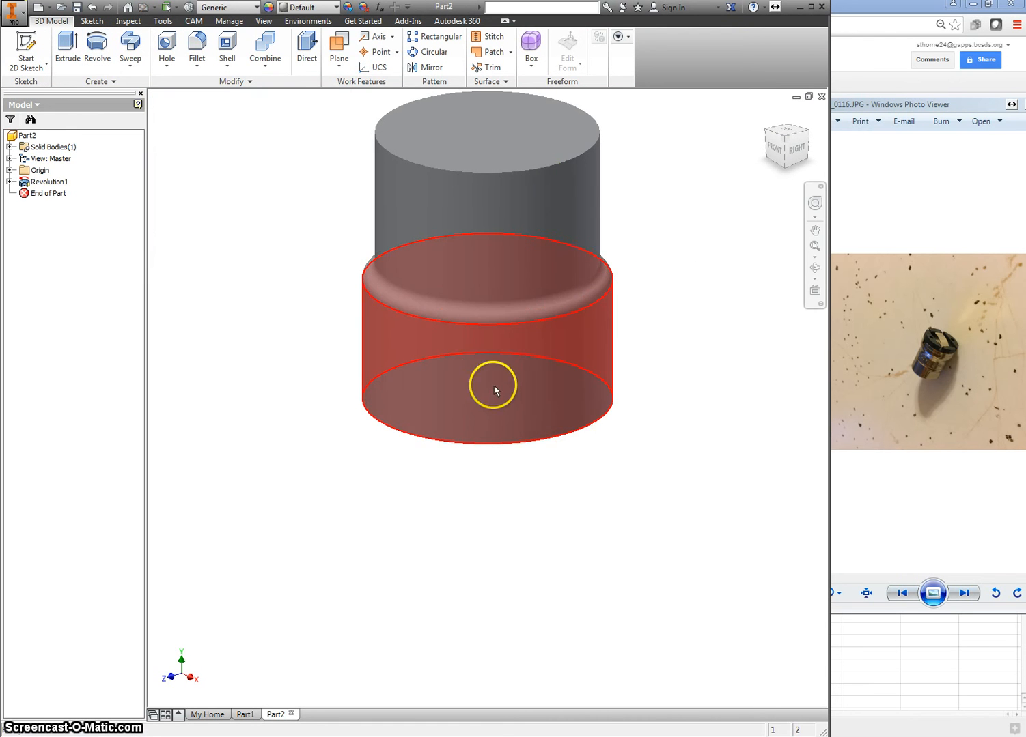
Step: Start a new 2D sketch on the flat bottom face of the revolved body
click(785, 167)
scroll(517, 527, up, 2)
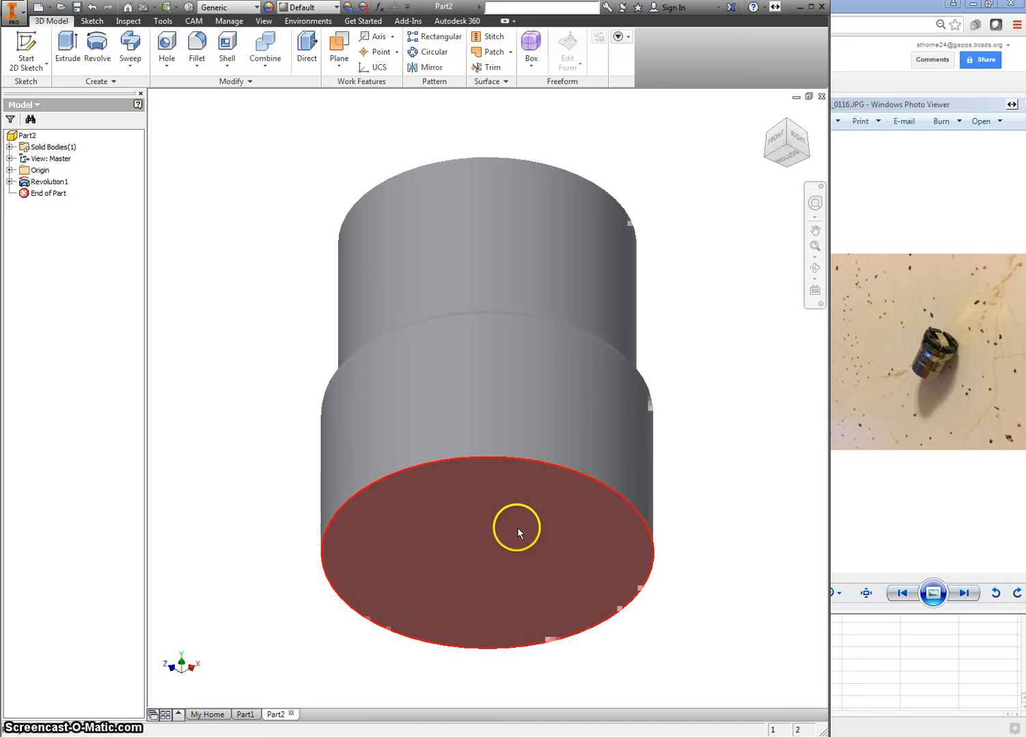
click(594, 547)
right_click(543, 601)
click(549, 580)
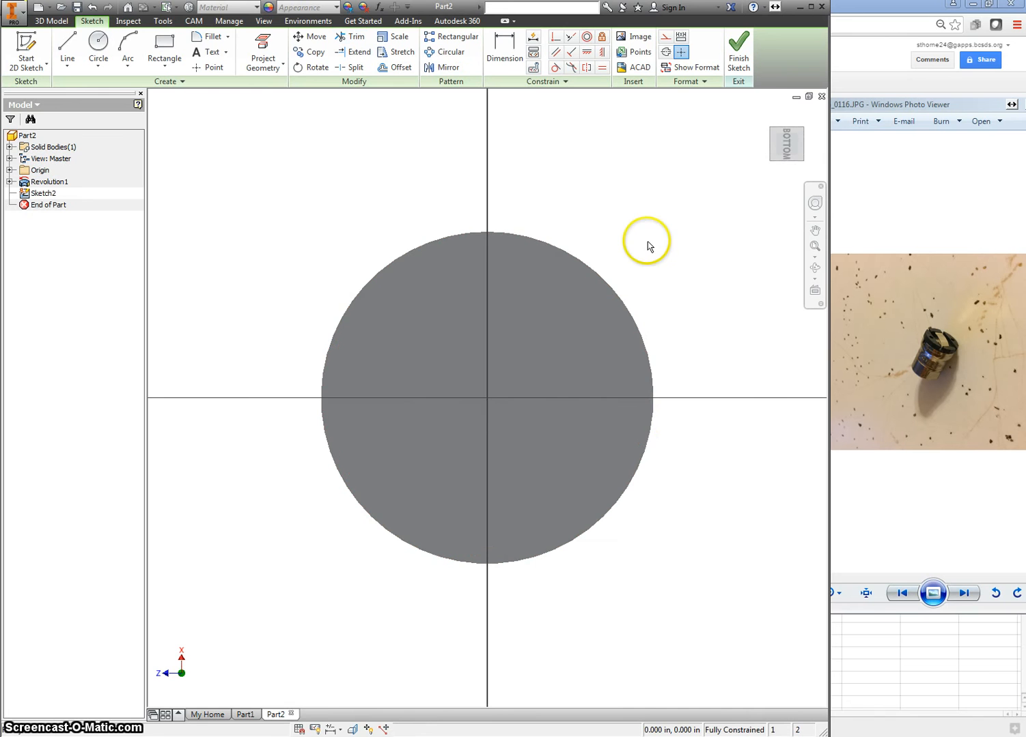
Step: Sketch two narrow upright rectangles, one on each side of the centre, extending past the circular face at both ends
right_click(649, 247)
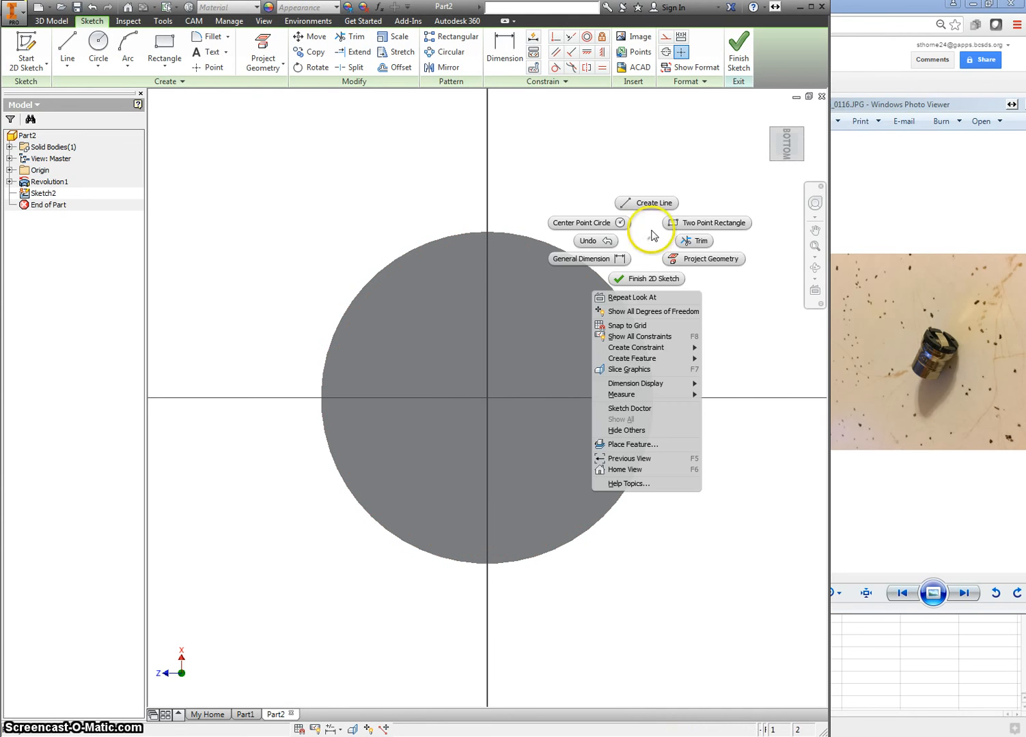
click(703, 222)
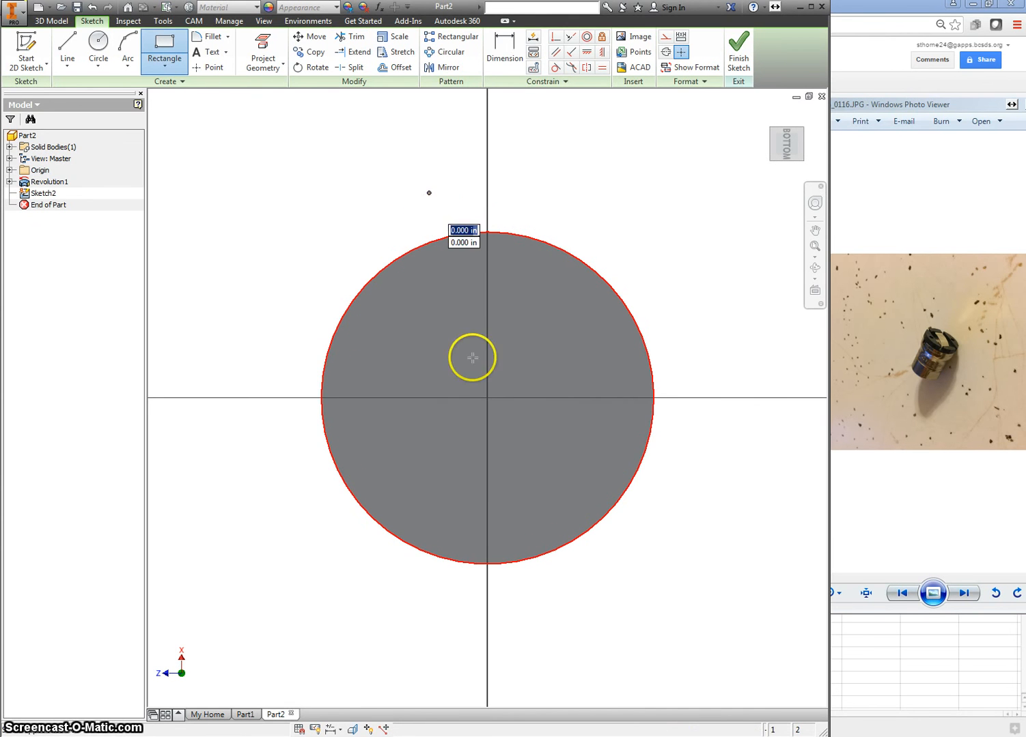
click(429, 193)
click(435, 600)
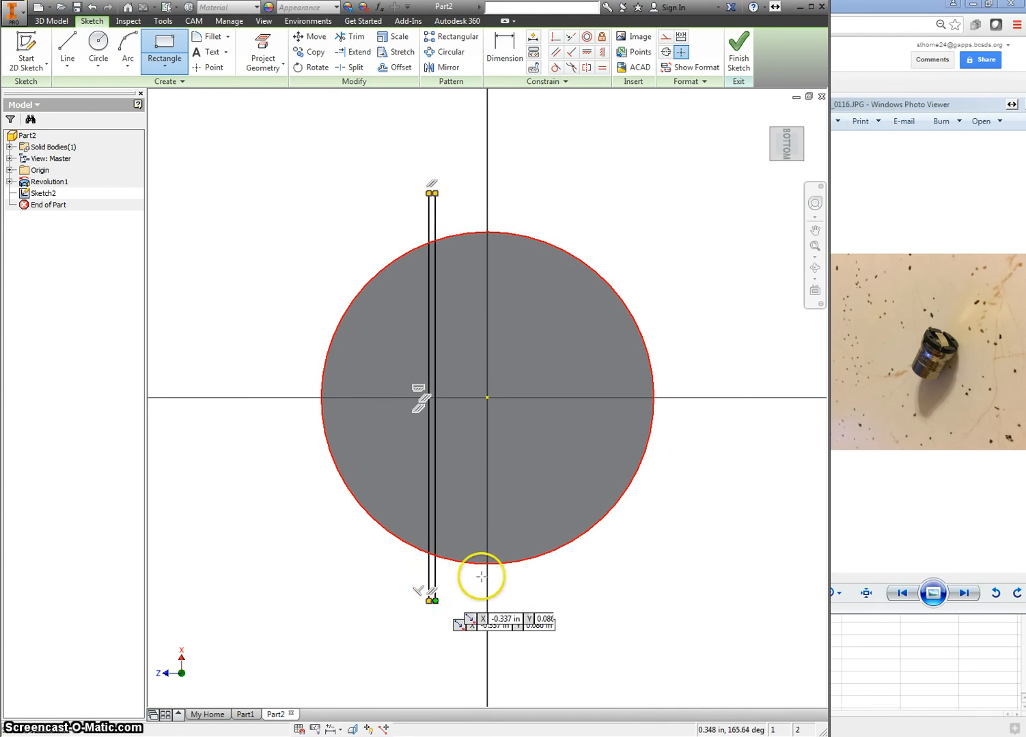
click(556, 184)
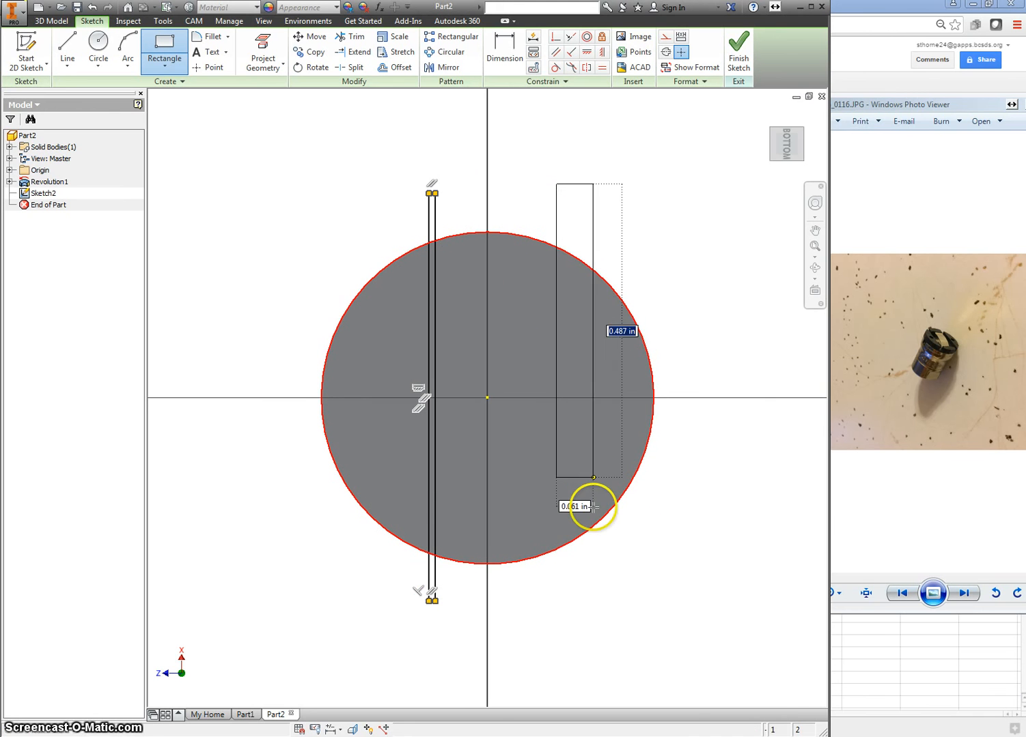
click(570, 628)
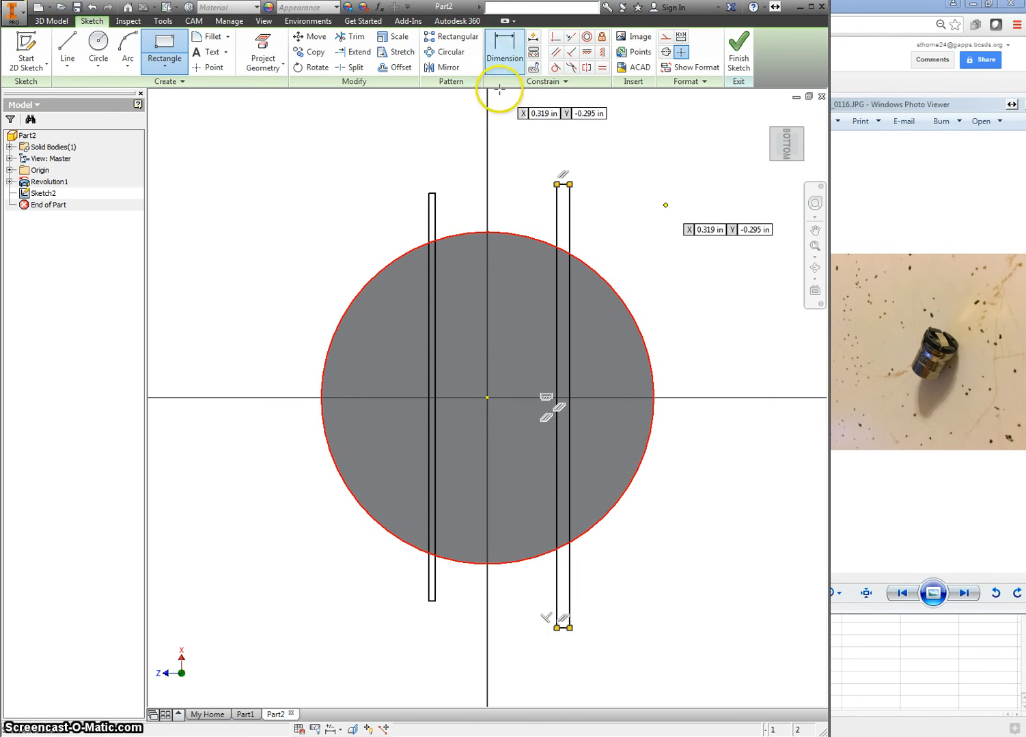
Step: Align the upper short edges of the two rectangles with a Vertical constraint
right_click(459, 137)
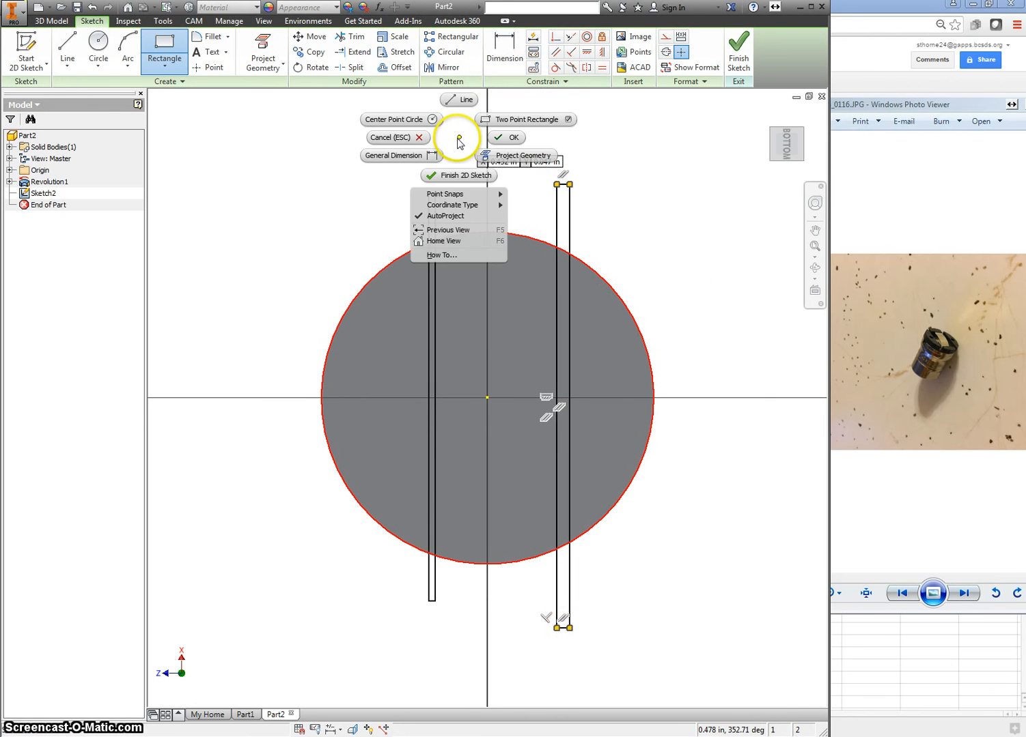
click(459, 99)
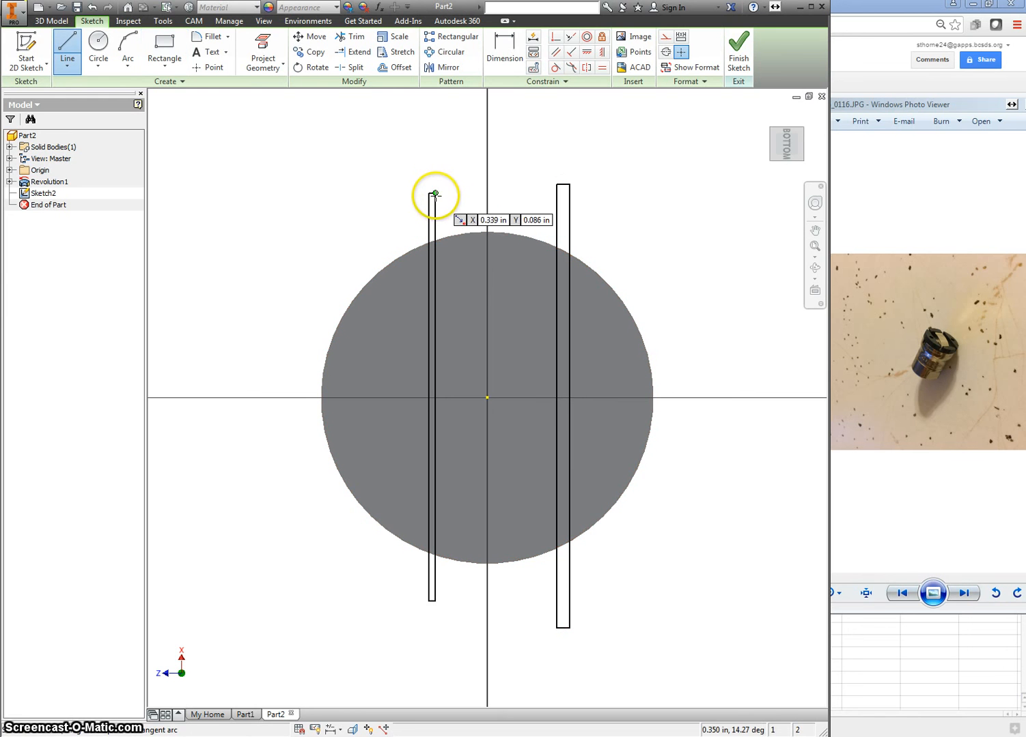
click(605, 57)
click(432, 194)
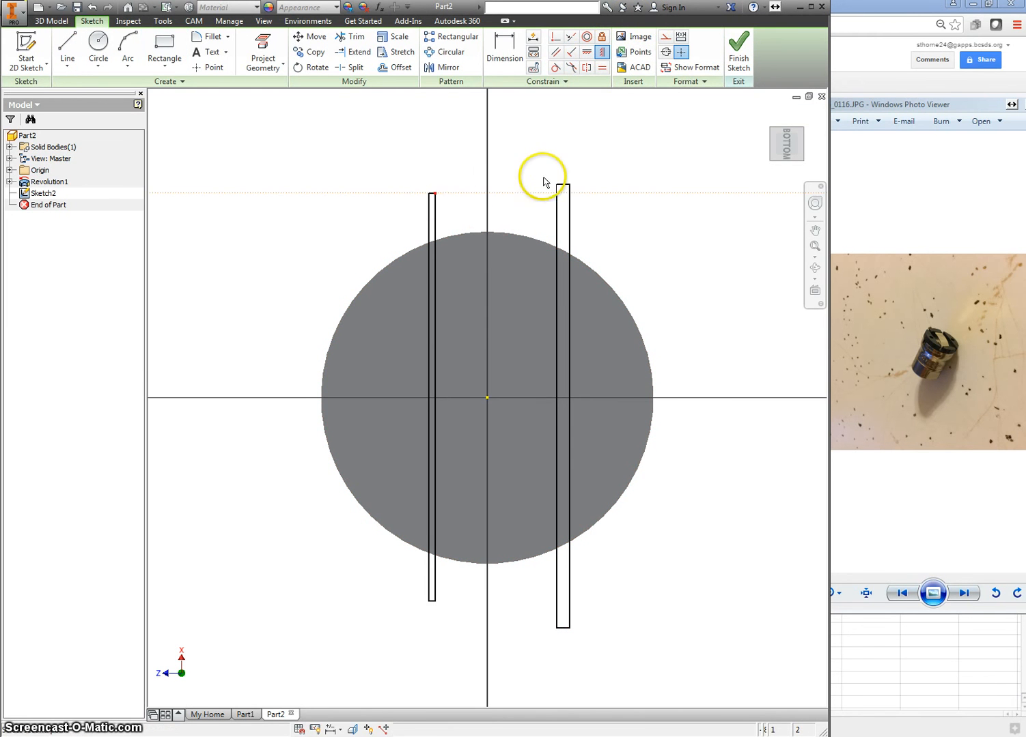
click(560, 185)
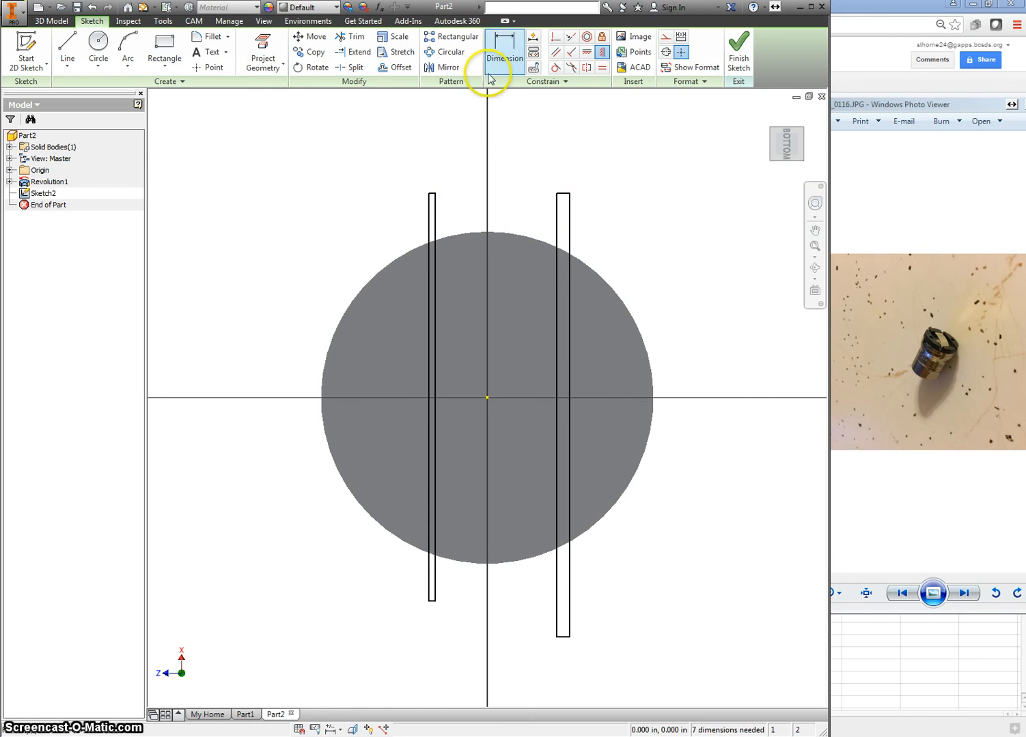
Step: Draw a line between the inner upper corners of the two rectangles and make it a construction line
right_click(471, 133)
click(474, 93)
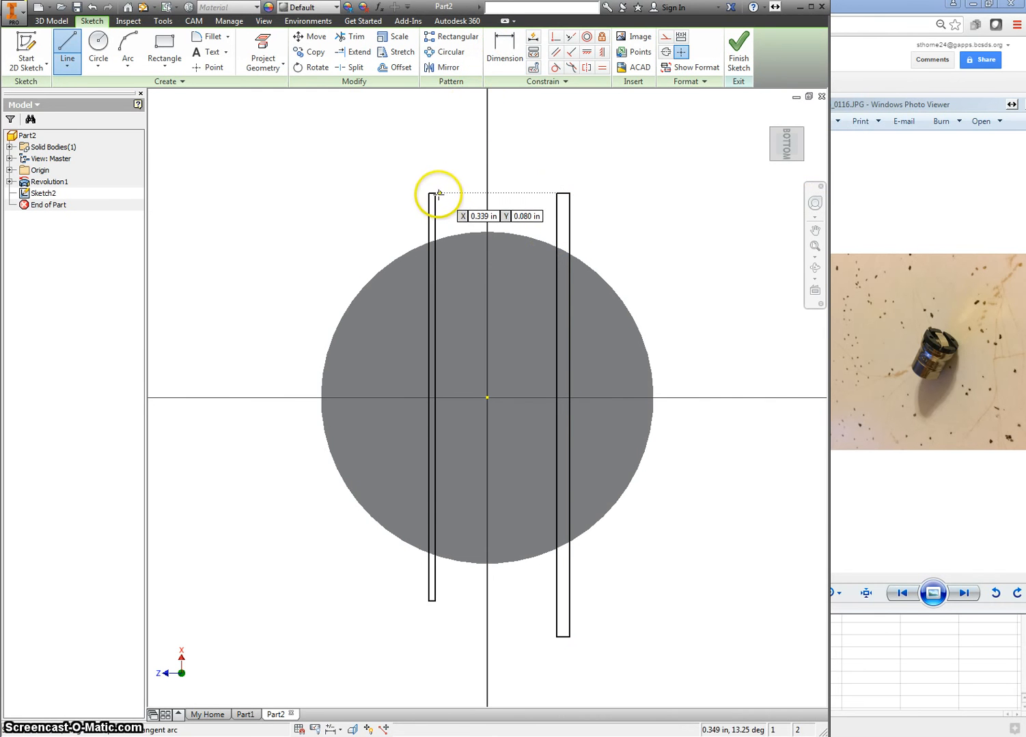
click(434, 194)
click(557, 194)
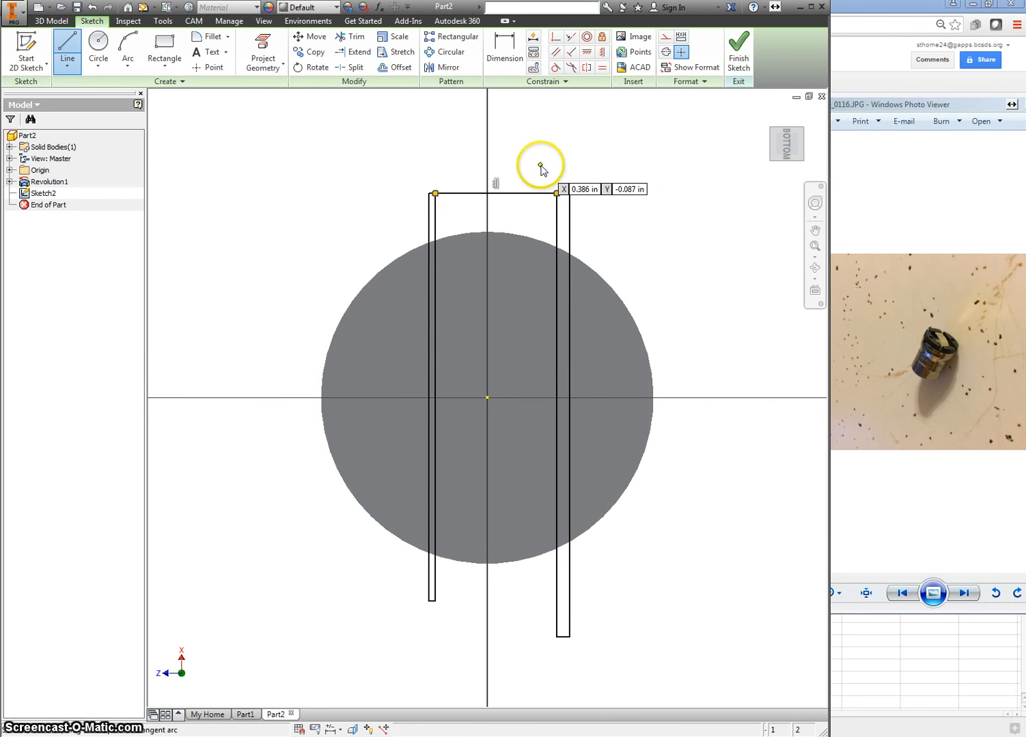
right_click(540, 165)
click(574, 167)
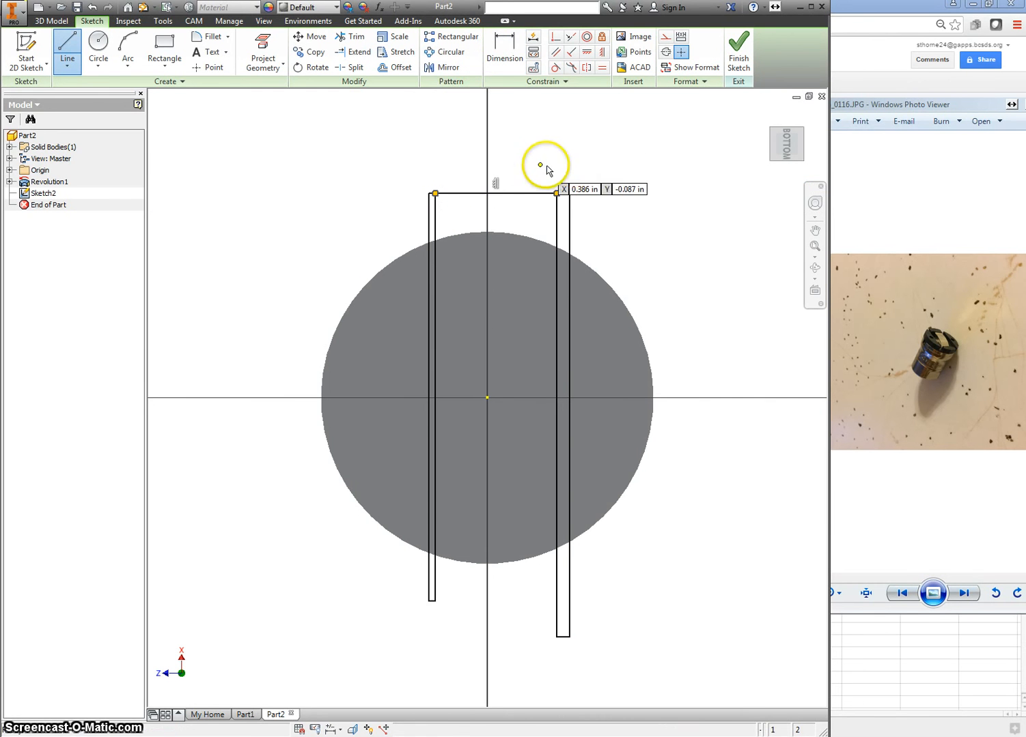
right_click(519, 206)
click(562, 206)
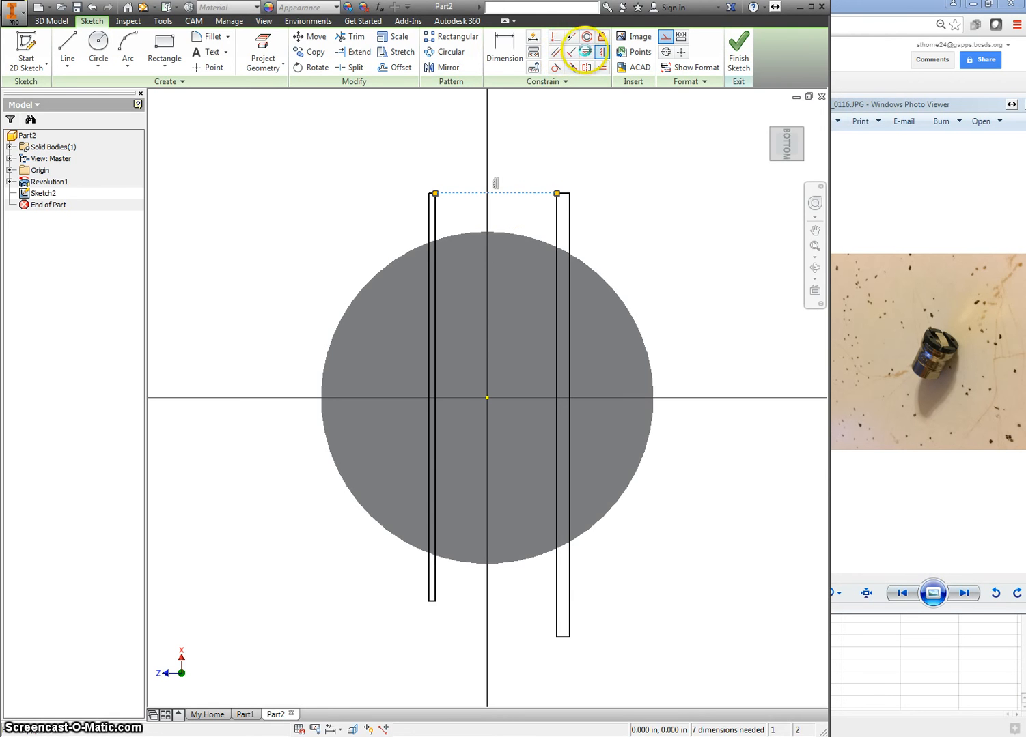
Step: Centre the rectangles by applying a Horizontal constraint between the construction line's midpoint and the origin
click(585, 51)
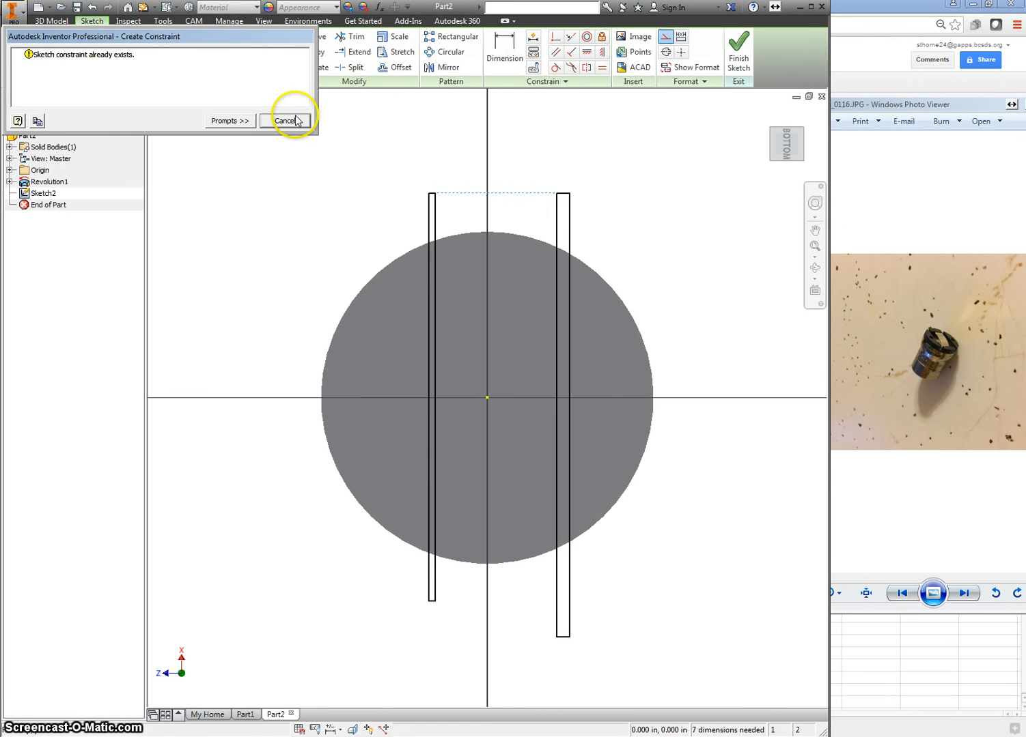
click(284, 121)
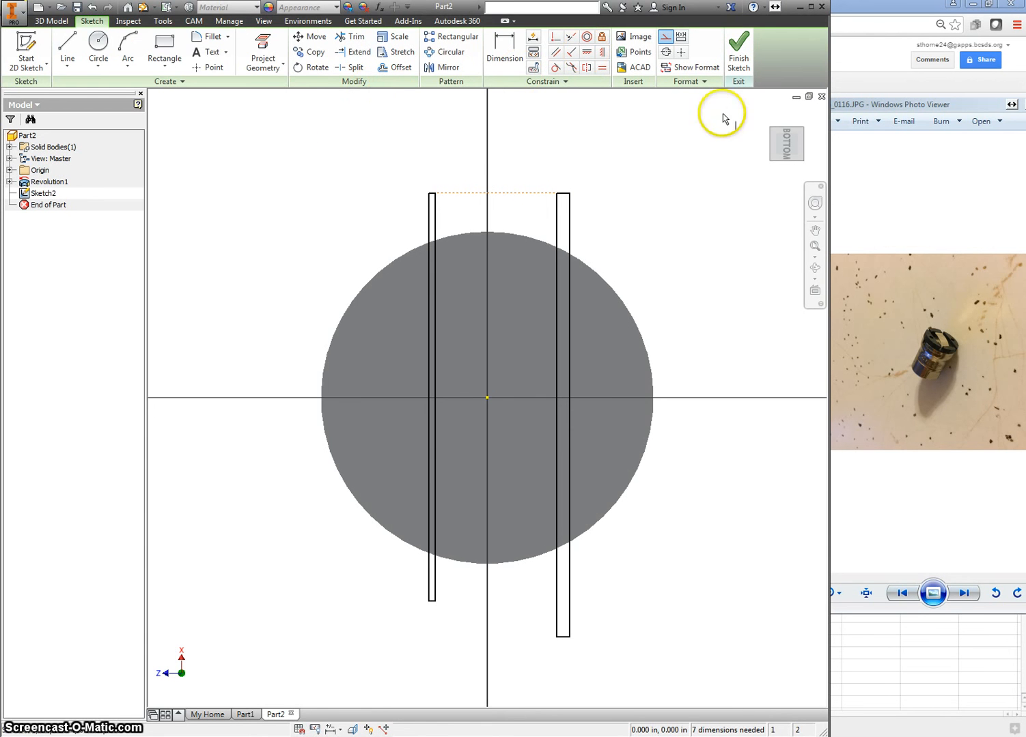
click(587, 53)
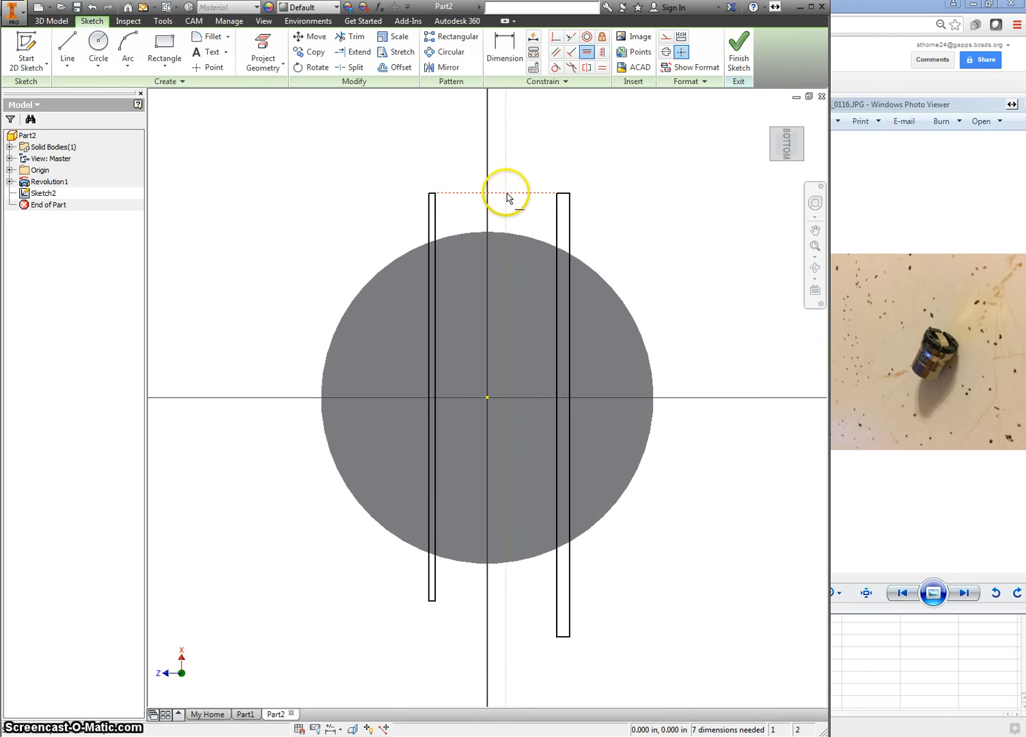
click(486, 398)
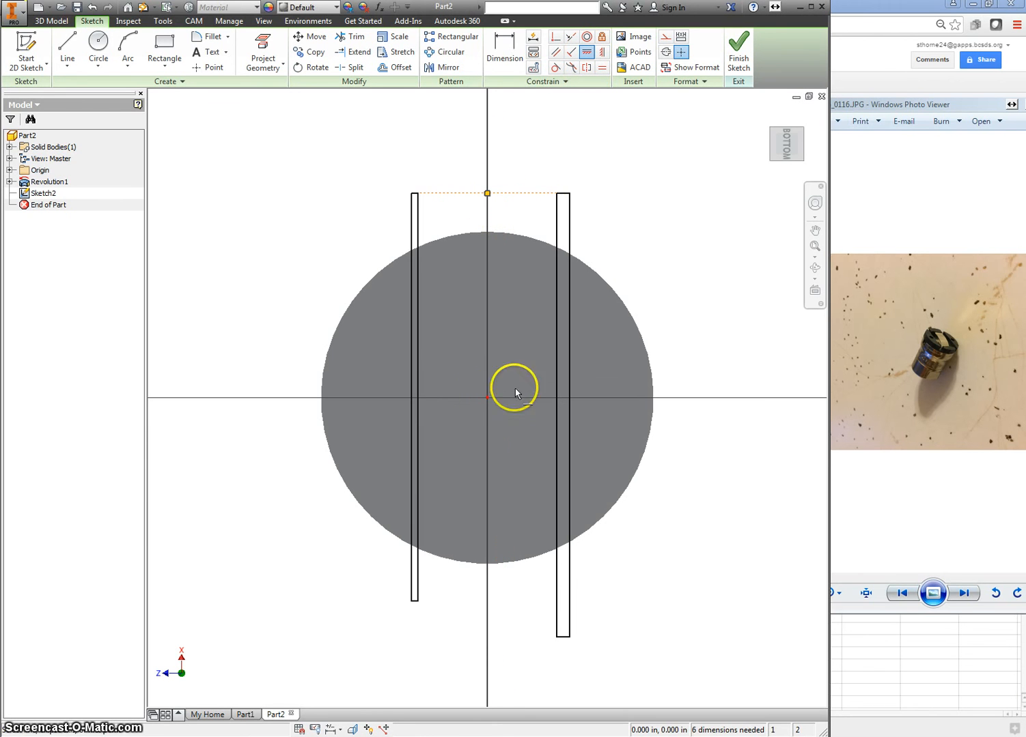
Step: Make the two rectangles equally wide with an Equal constraint on their upper short edges
click(601, 67)
click(415, 194)
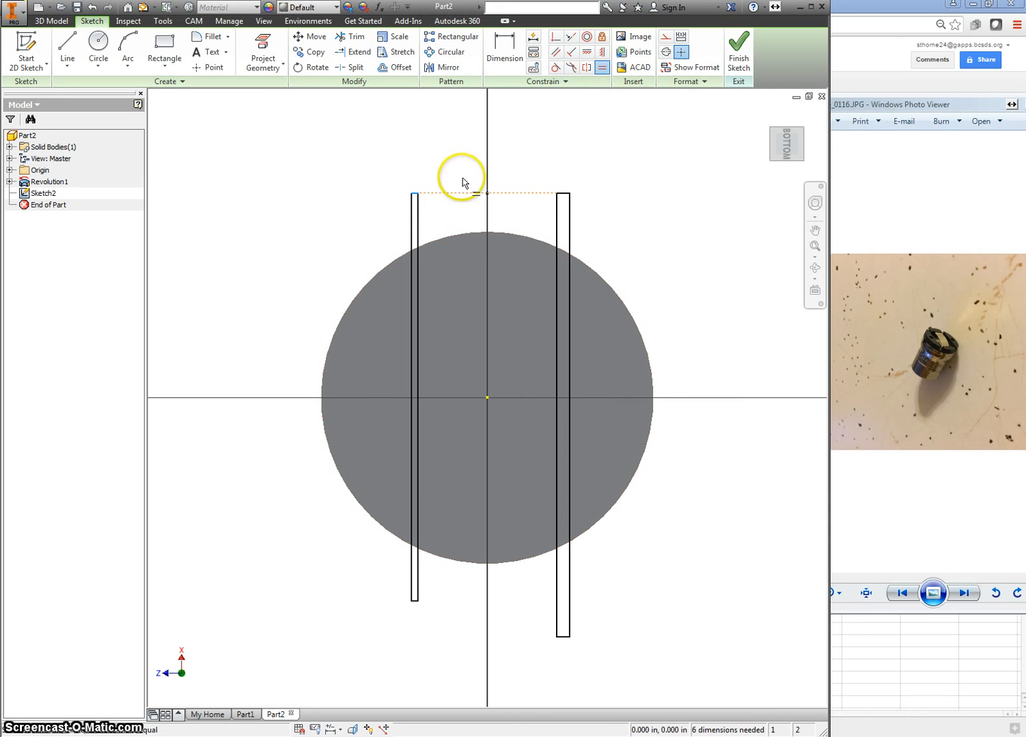
click(560, 194)
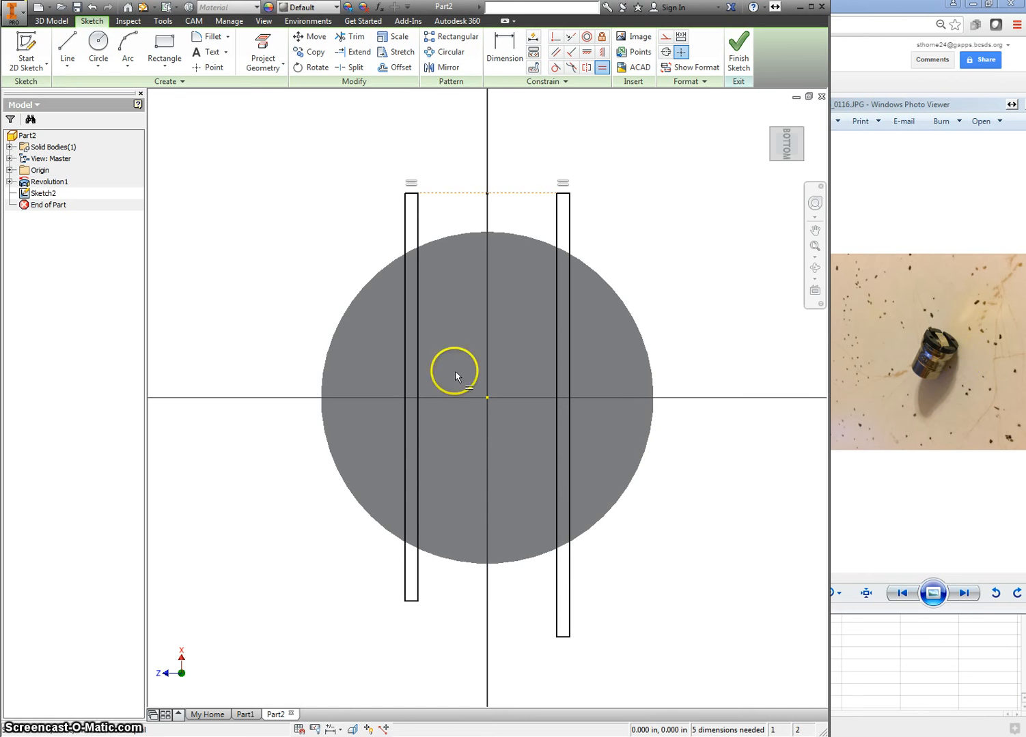
right_click(480, 590)
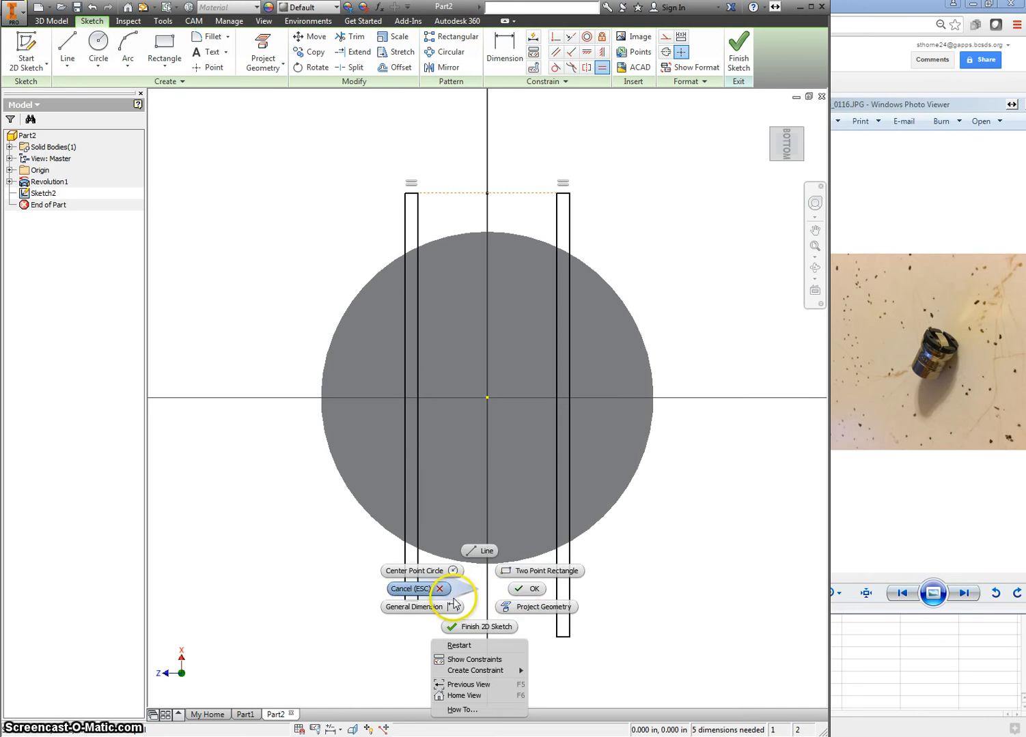
click(519, 590)
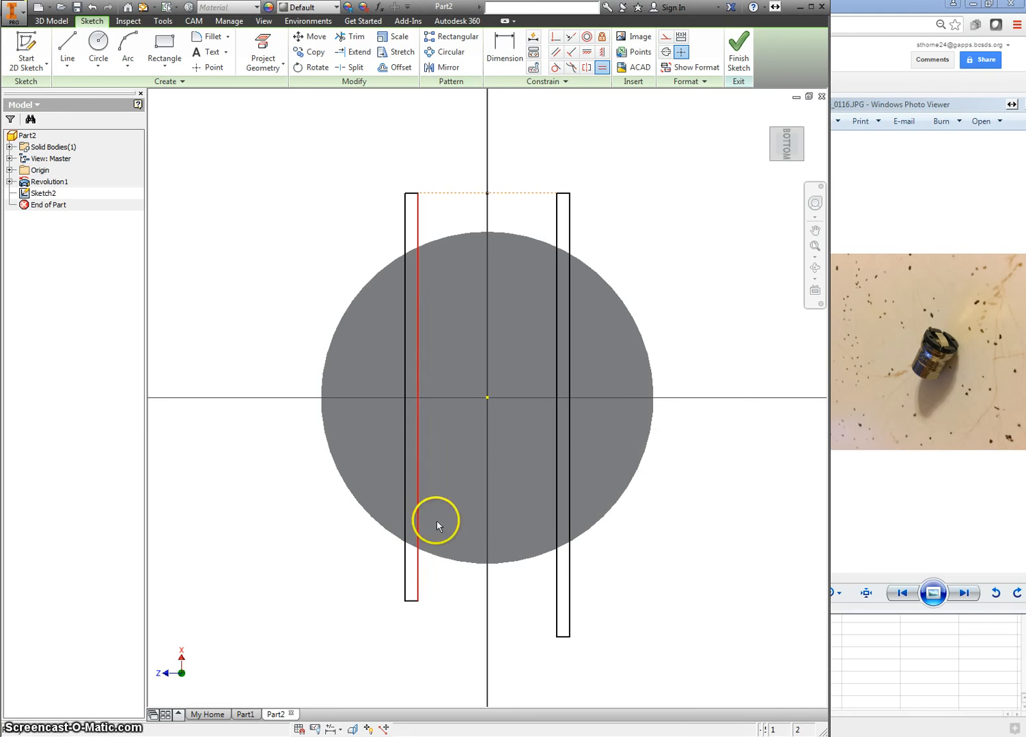
Step: Narrow the rectangles by moving the left one's outer edge inward, and try shifting its inner upper corner
click(408, 583)
click(412, 585)
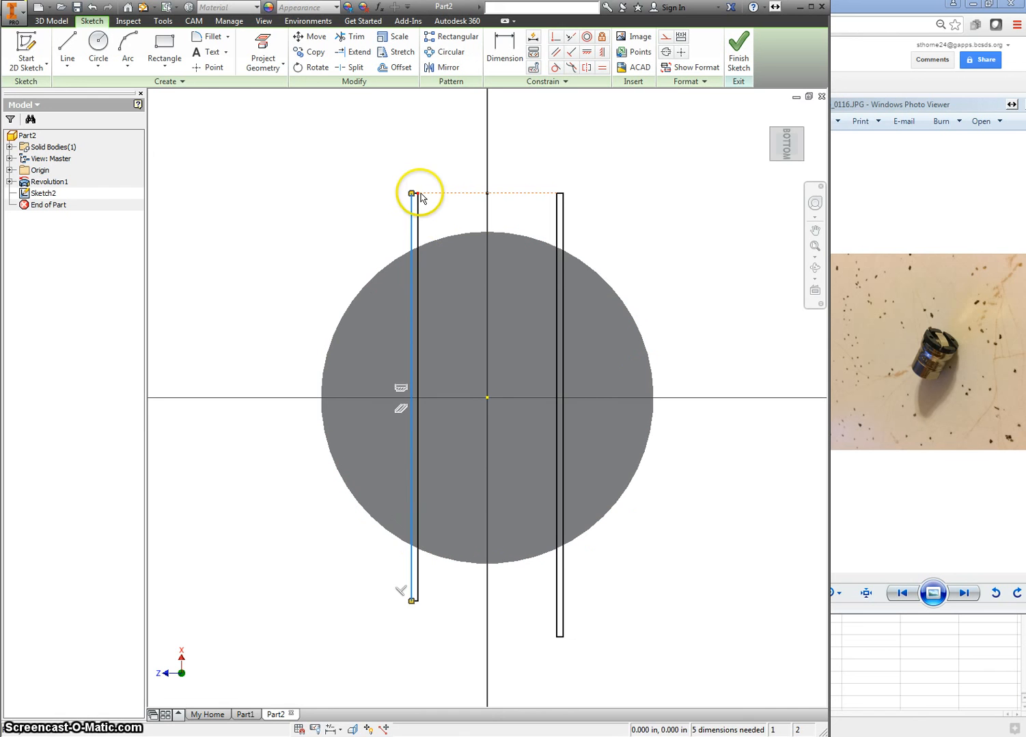
drag(419, 194, 417, 194)
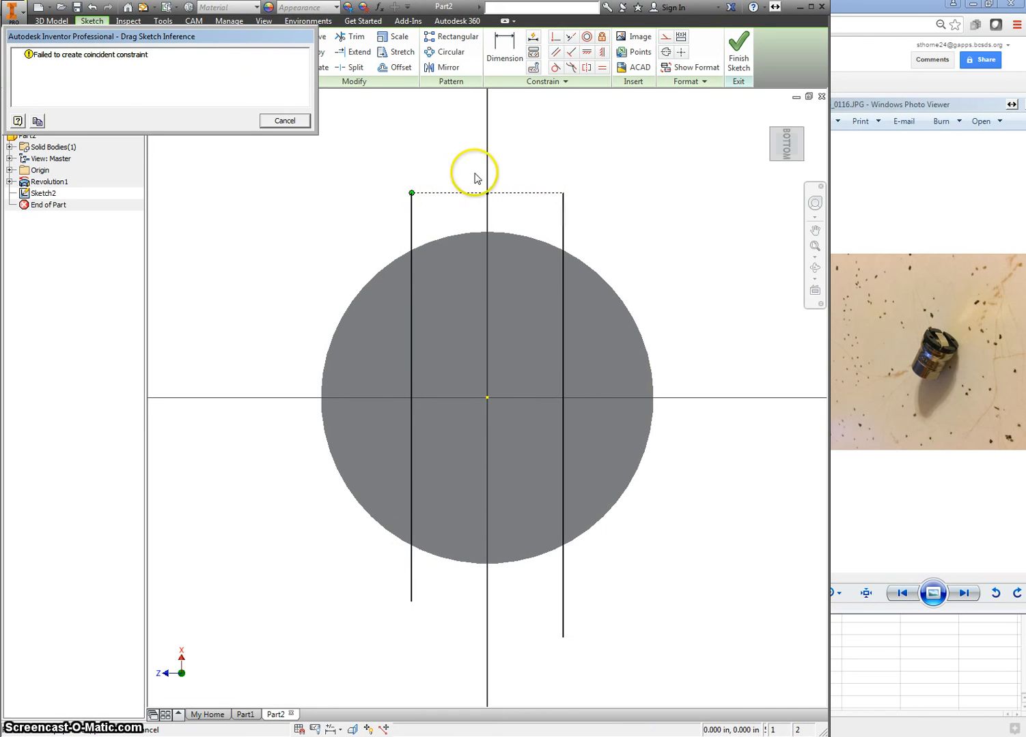
click(293, 123)
Step: Dimension the construction line between the rectangles' inner edges and set it to .25 in
key(d)
click(452, 194)
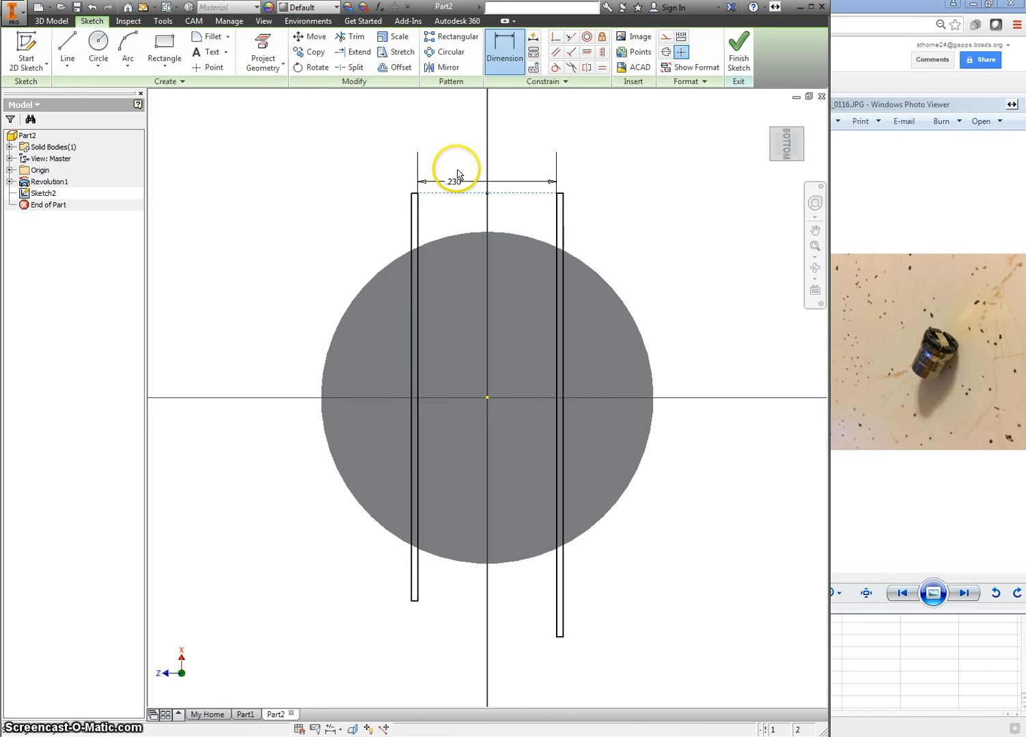
click(461, 166)
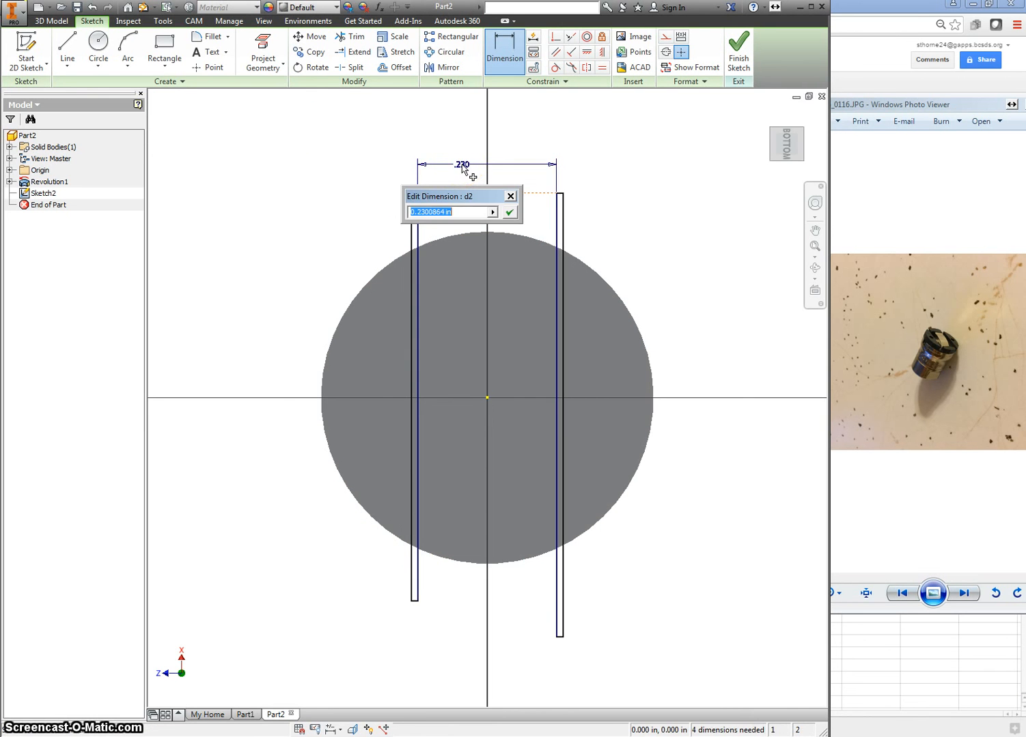
text(.25)
key(Return)
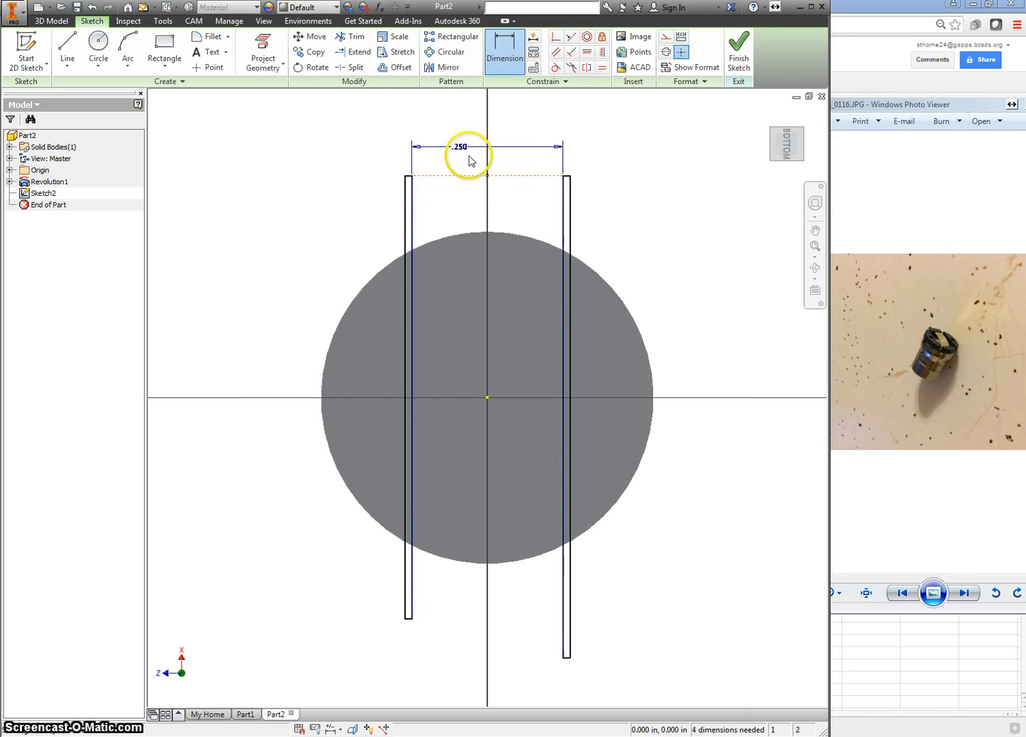
Step: Change the spacing between the rectangles' inner edges to .3 in
double_click(461, 149)
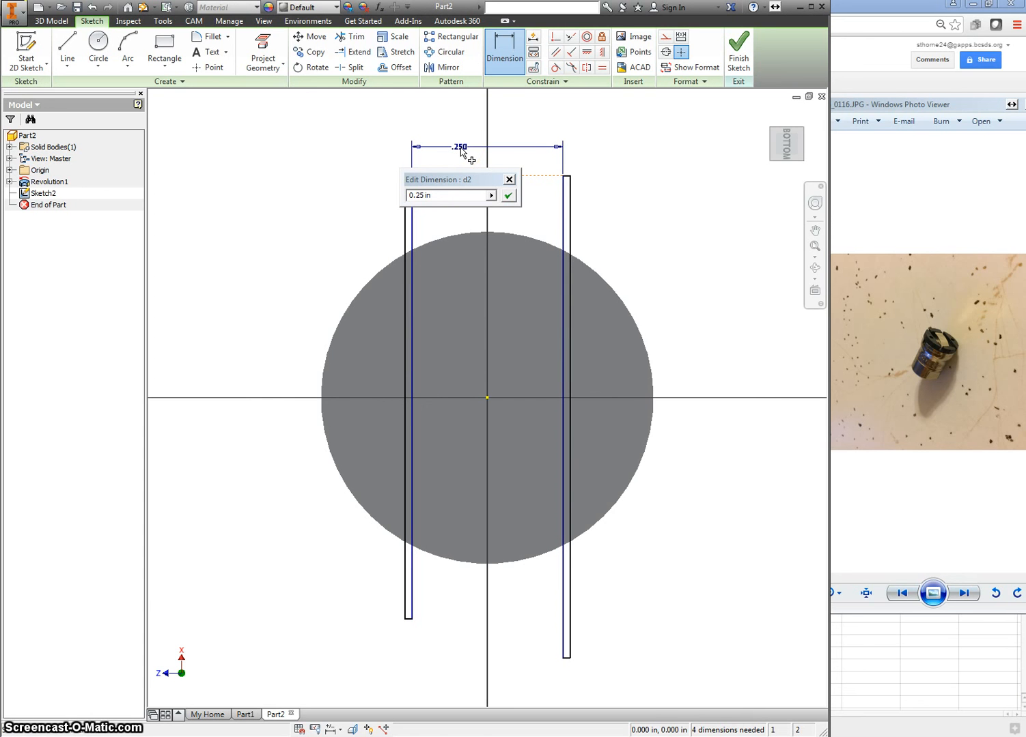
drag(445, 195, 352, 194)
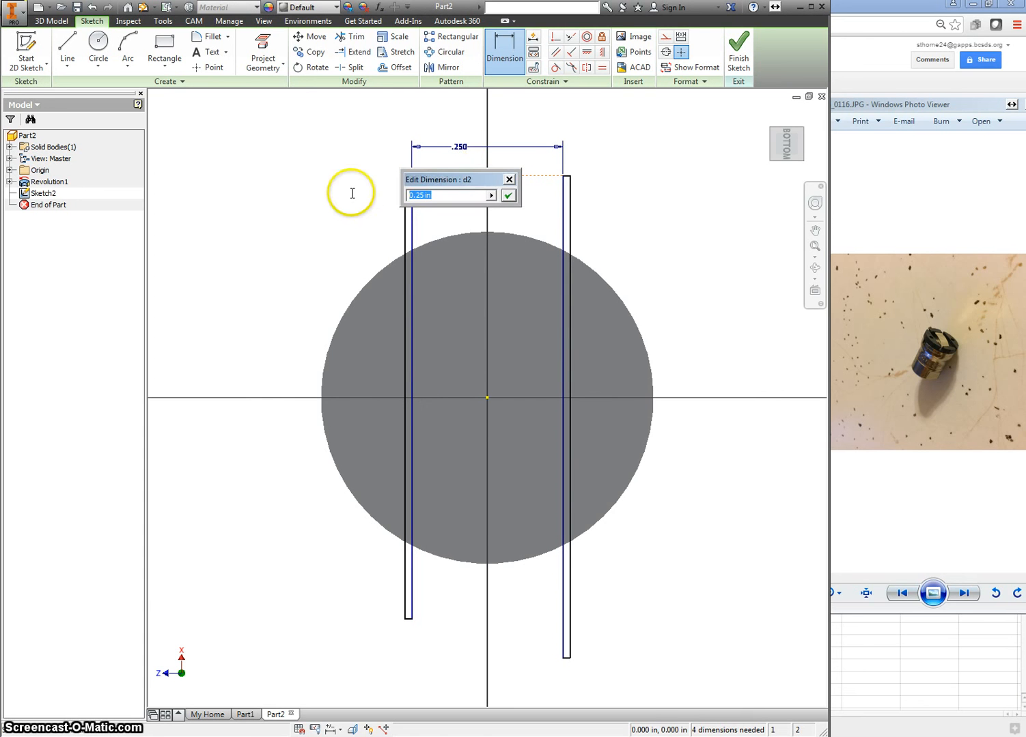
text(.3)
key(Return)
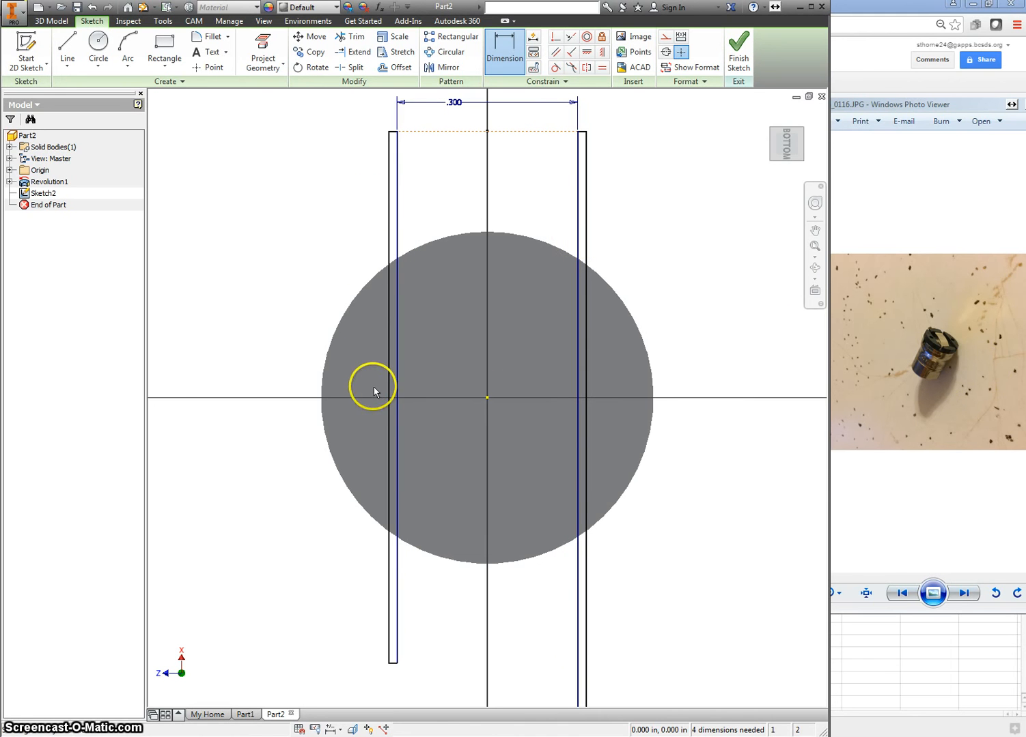
Step: Draw two small circles on the horizontal centre line, one outside each long rectangle, the left one centred about .233 in from the face's centre
right_click(285, 261)
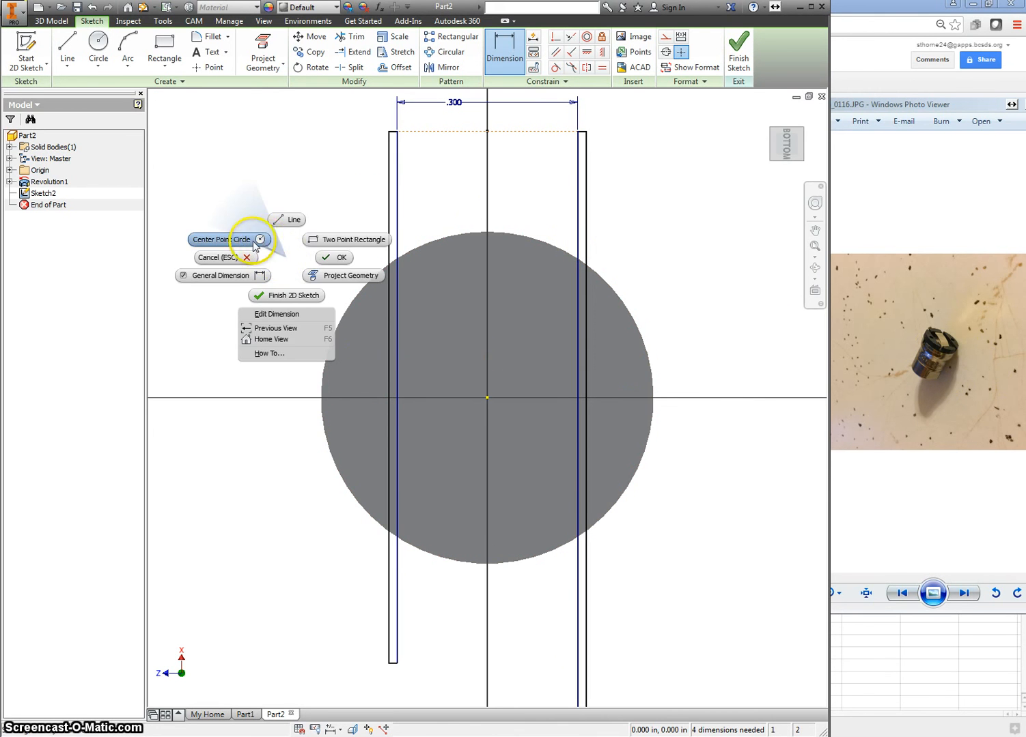
click(259, 239)
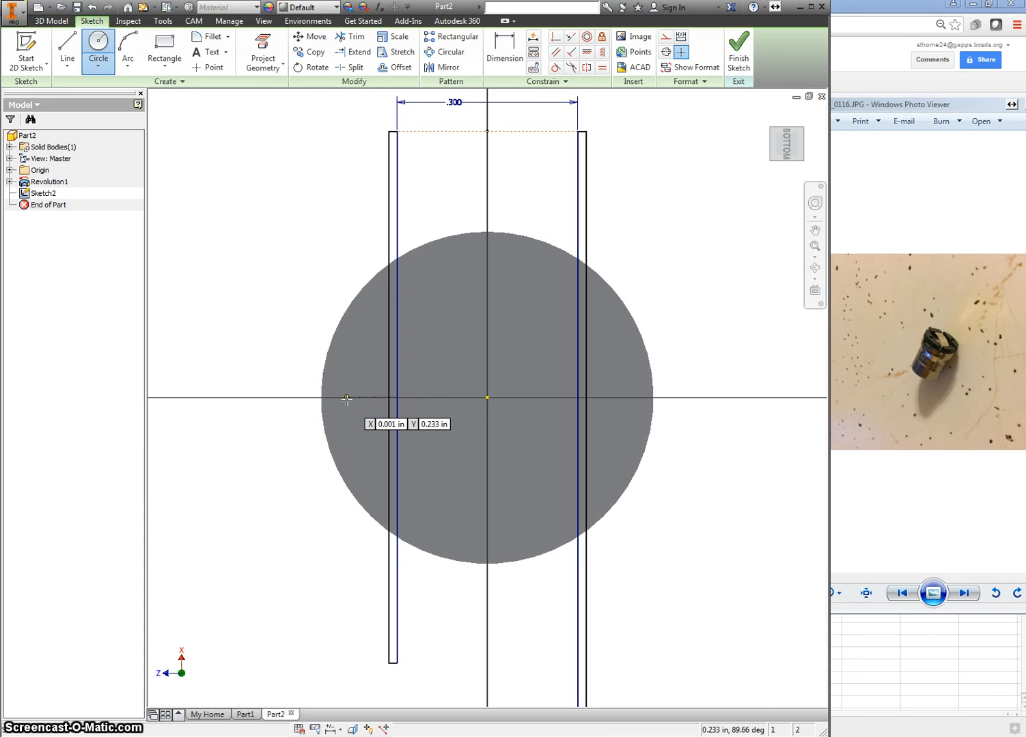
click(347, 398)
click(347, 405)
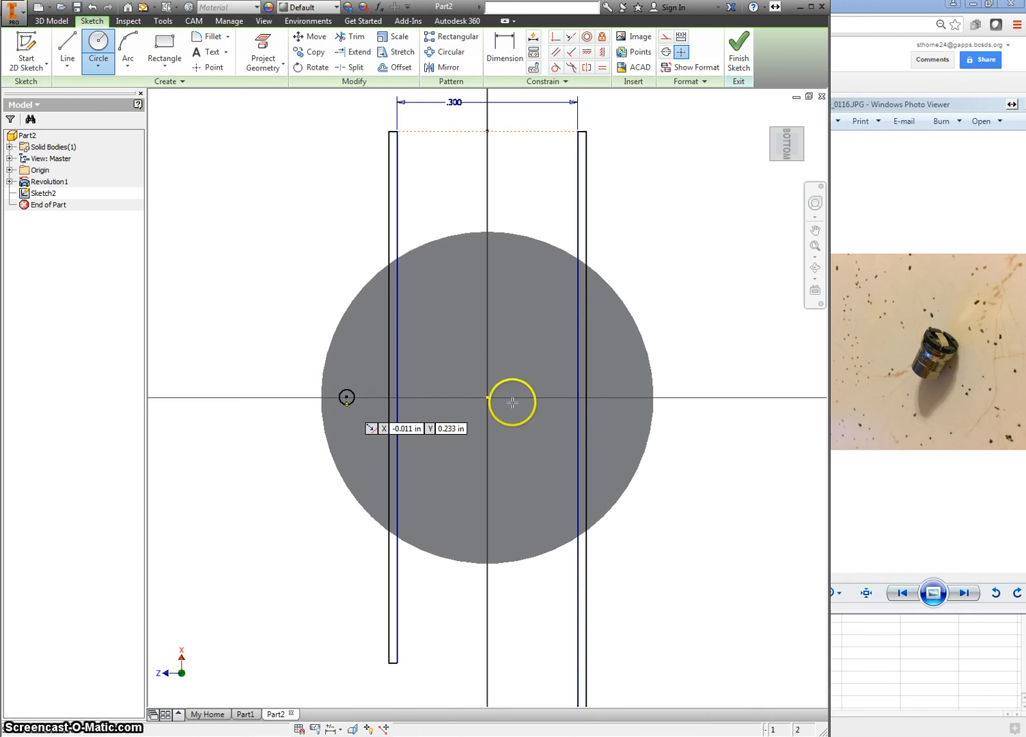
click(624, 399)
click(624, 402)
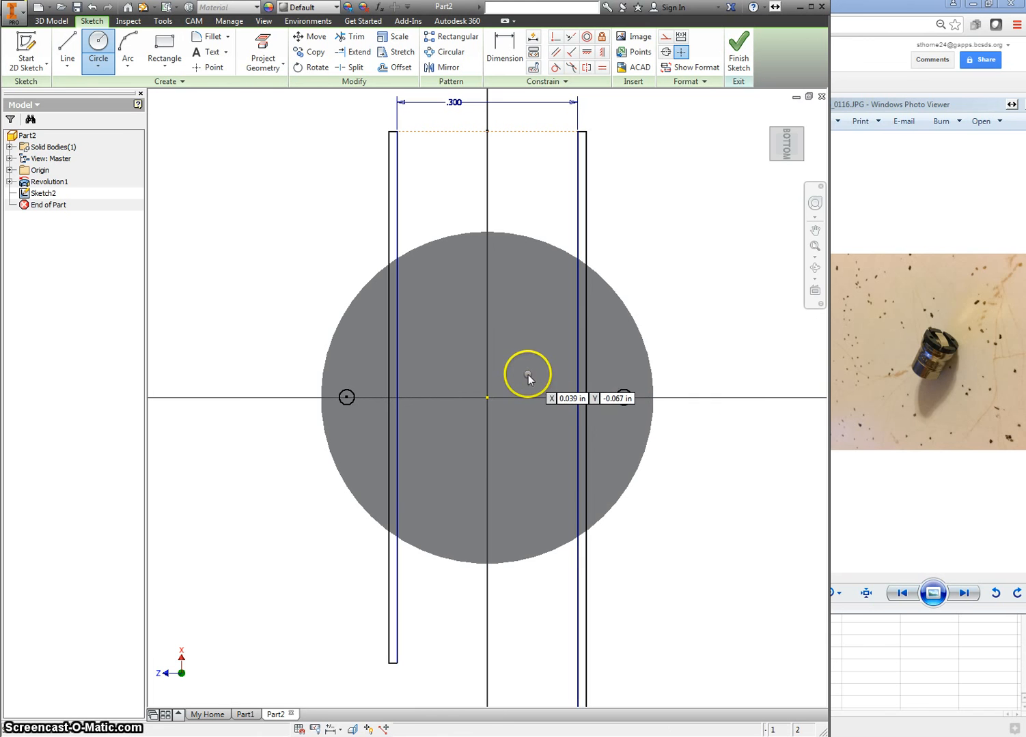
Step: Draw a circle centred on the face and passing through the right small circle's centre, and make it construction geometry
right_click(530, 378)
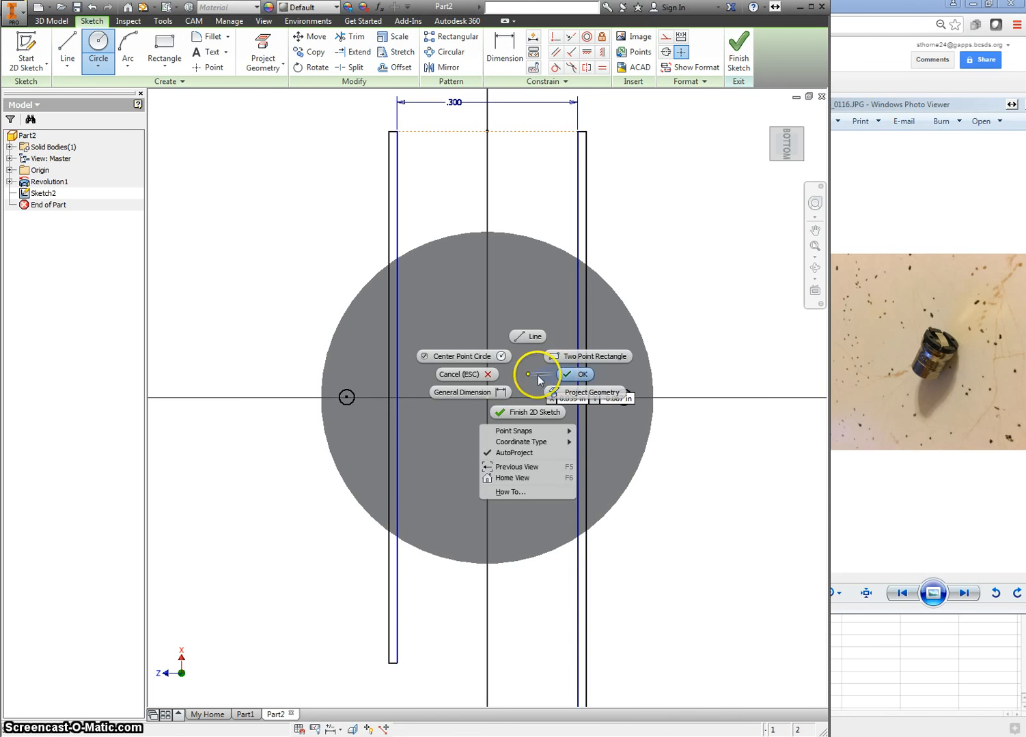
click(528, 336)
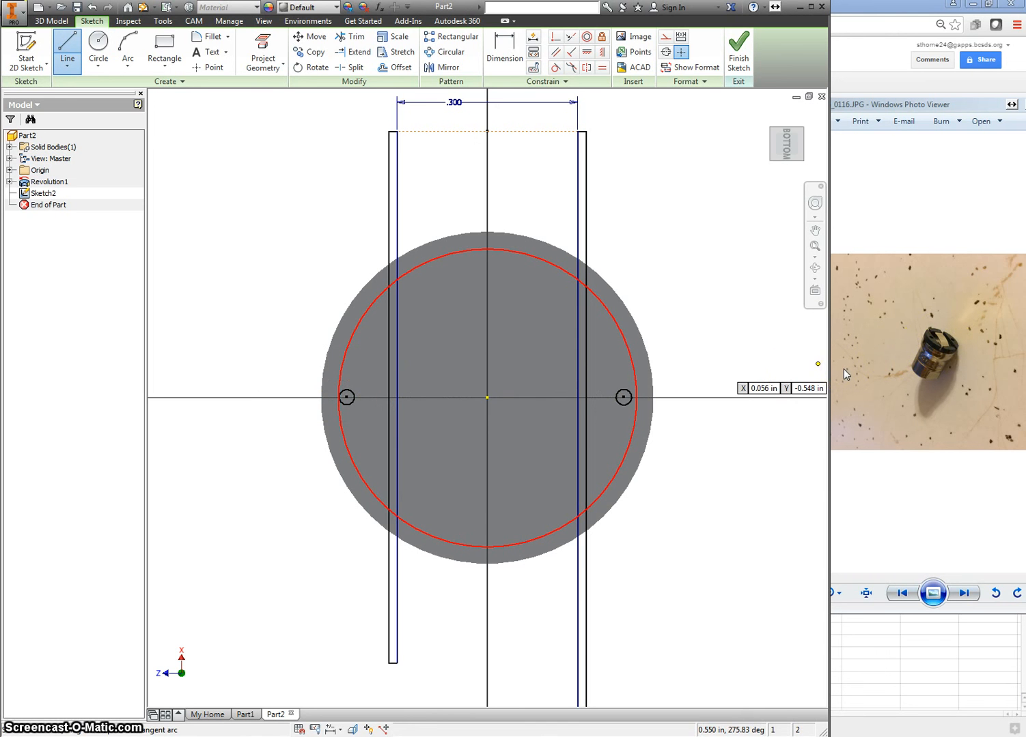
click(101, 43)
click(488, 397)
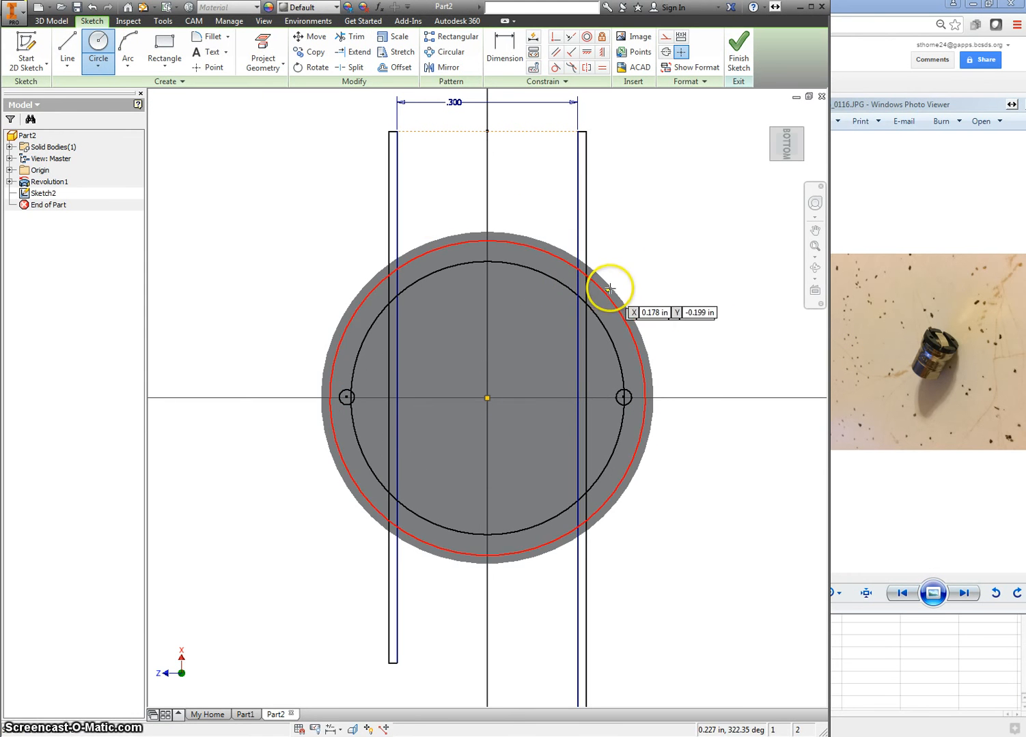
click(611, 287)
right_click(649, 261)
click(693, 263)
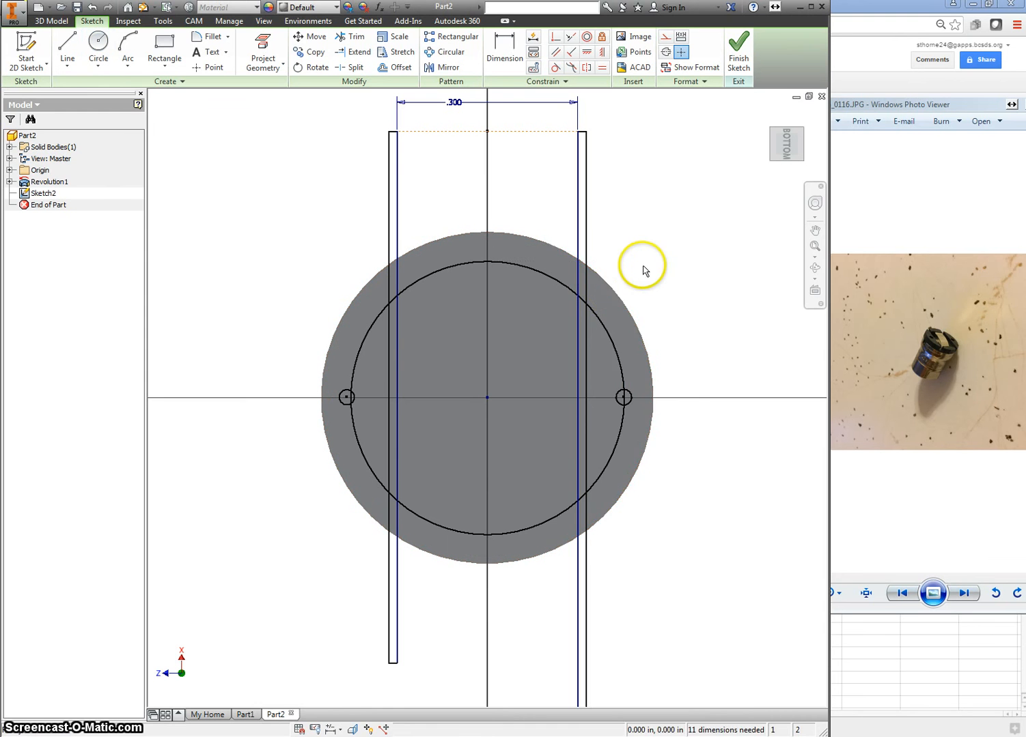
right_click(643, 270)
key(Escape)
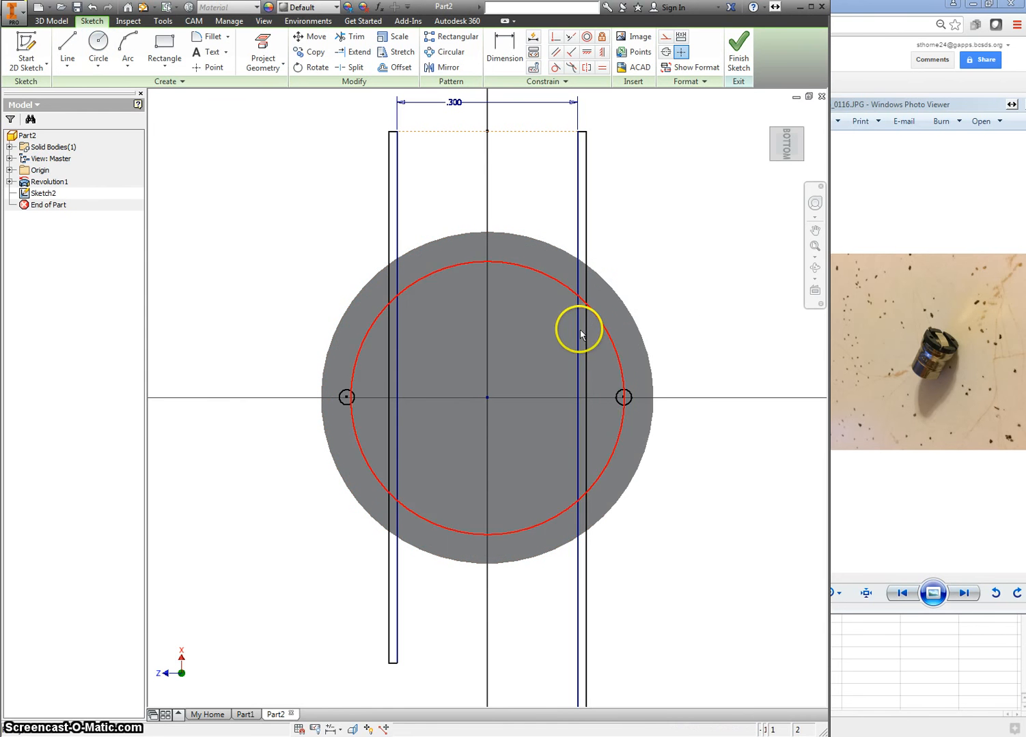
right_click(605, 327)
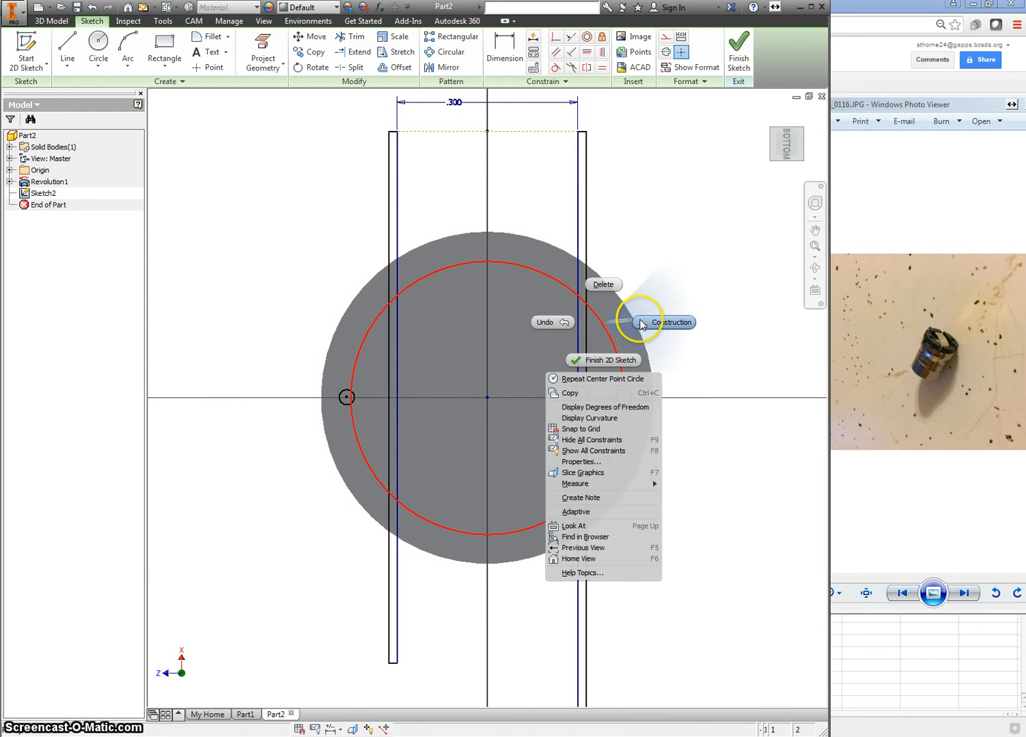
click(665, 322)
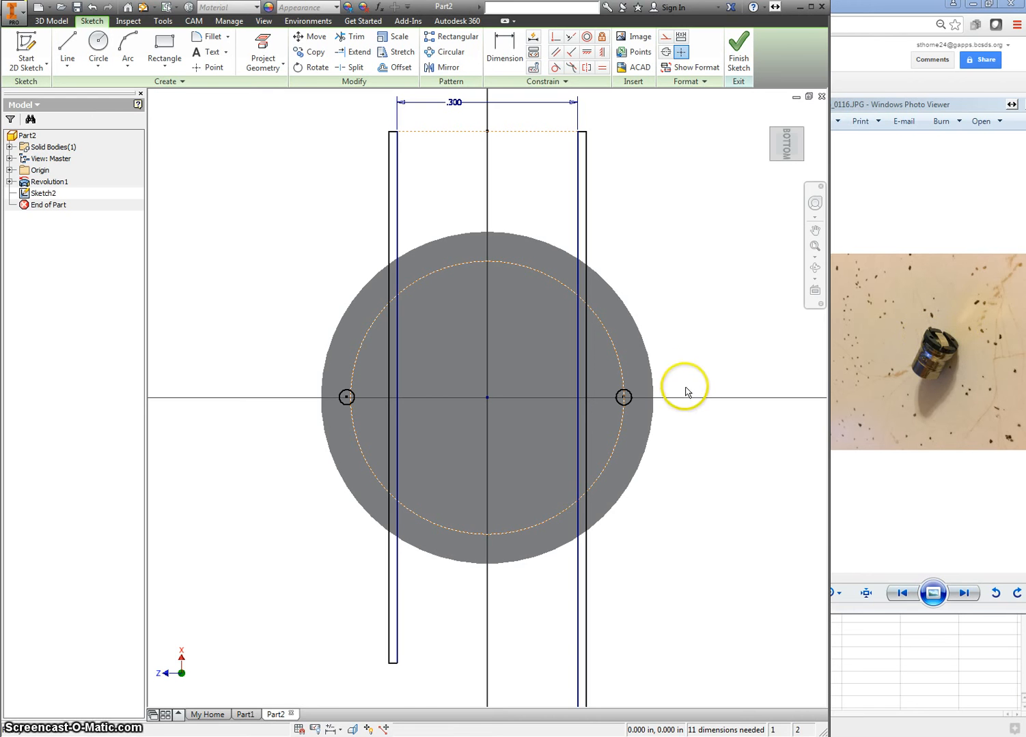
Step: Dimension the gap between the construction circle and the face's outer edge and set it to .02 in
click(504, 52)
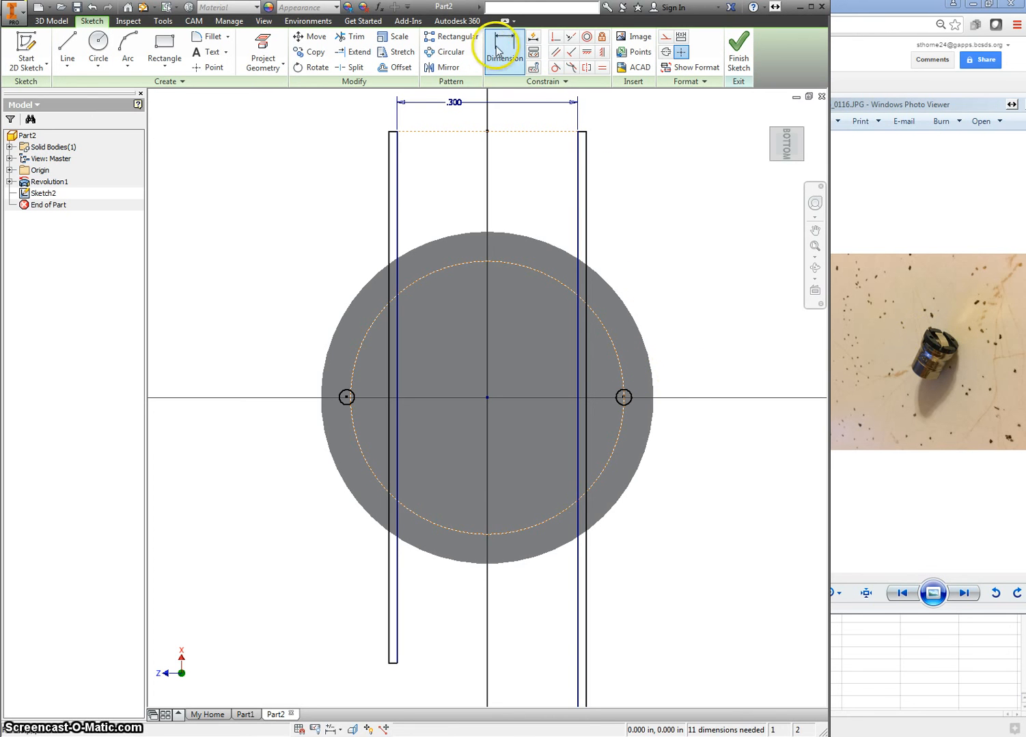
click(615, 353)
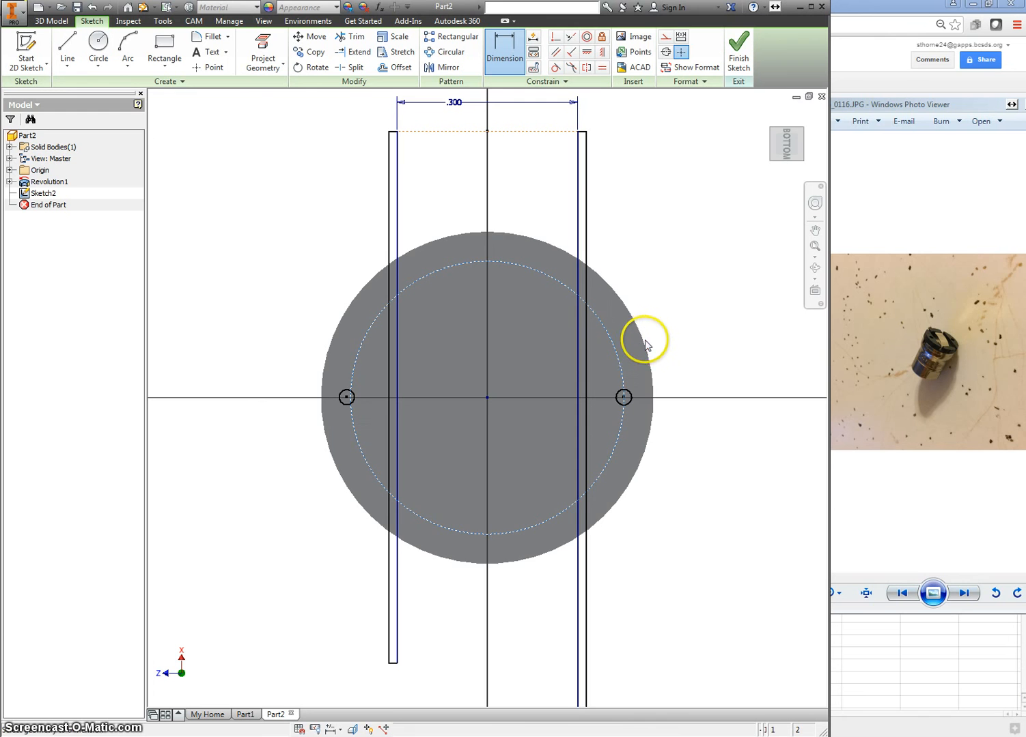
click(645, 345)
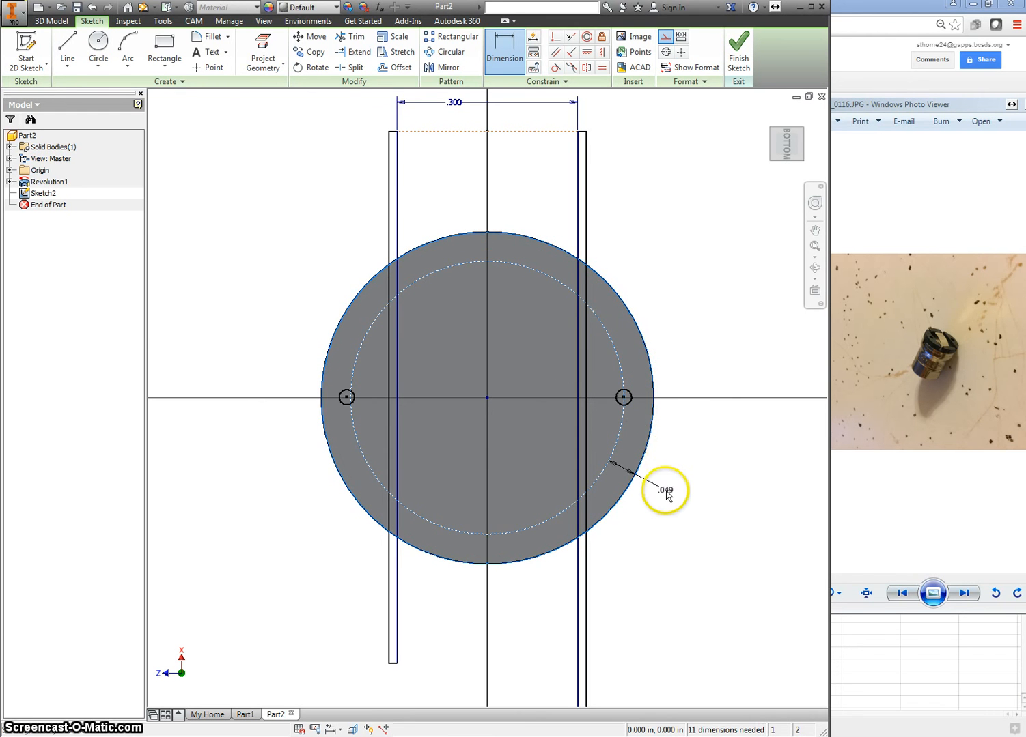
click(665, 493)
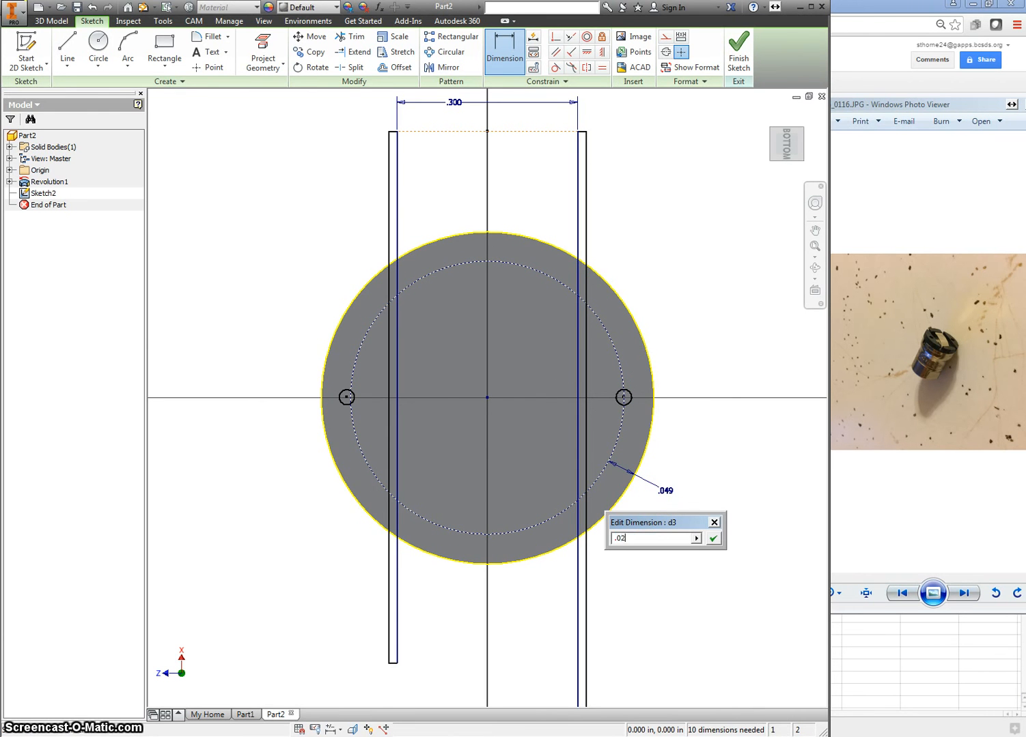
text(.02)
key(Return)
click(678, 401)
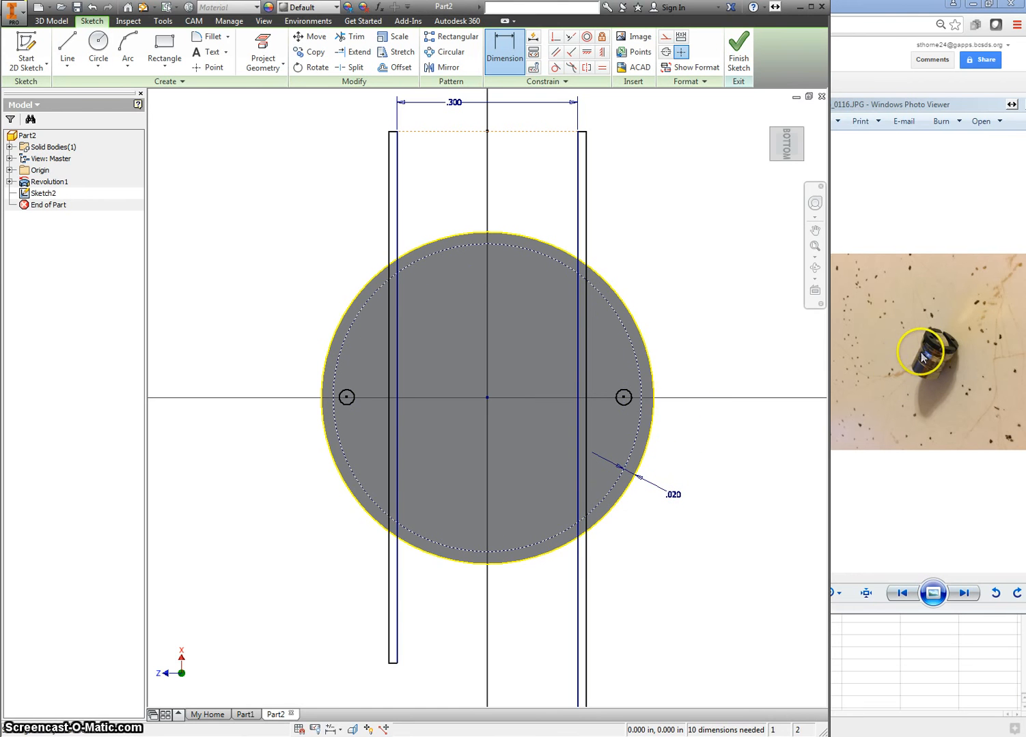
Step: Make both small circles tangent to the inside of the construction circle with Tangent constraints
click(554, 69)
click(630, 398)
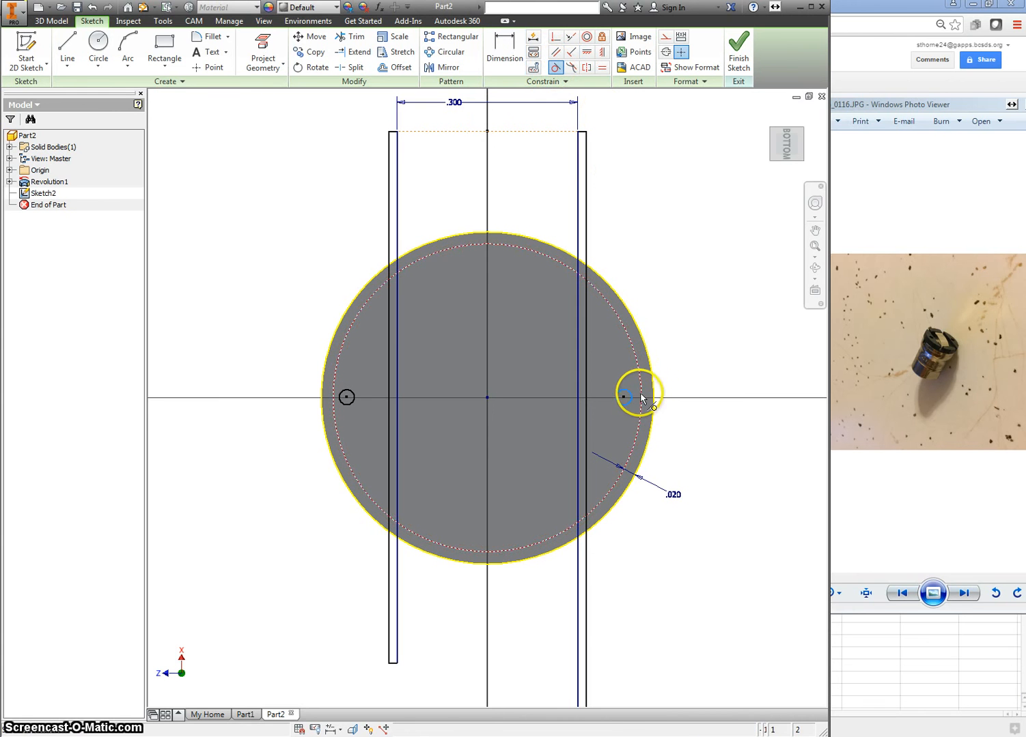
click(645, 400)
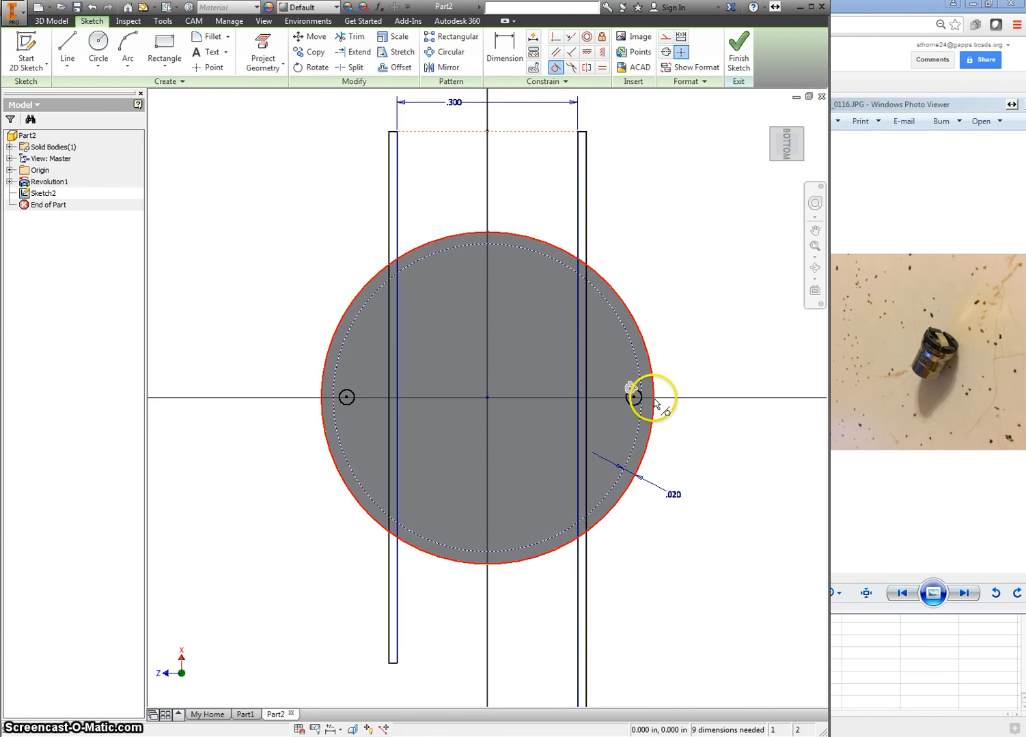
click(653, 401)
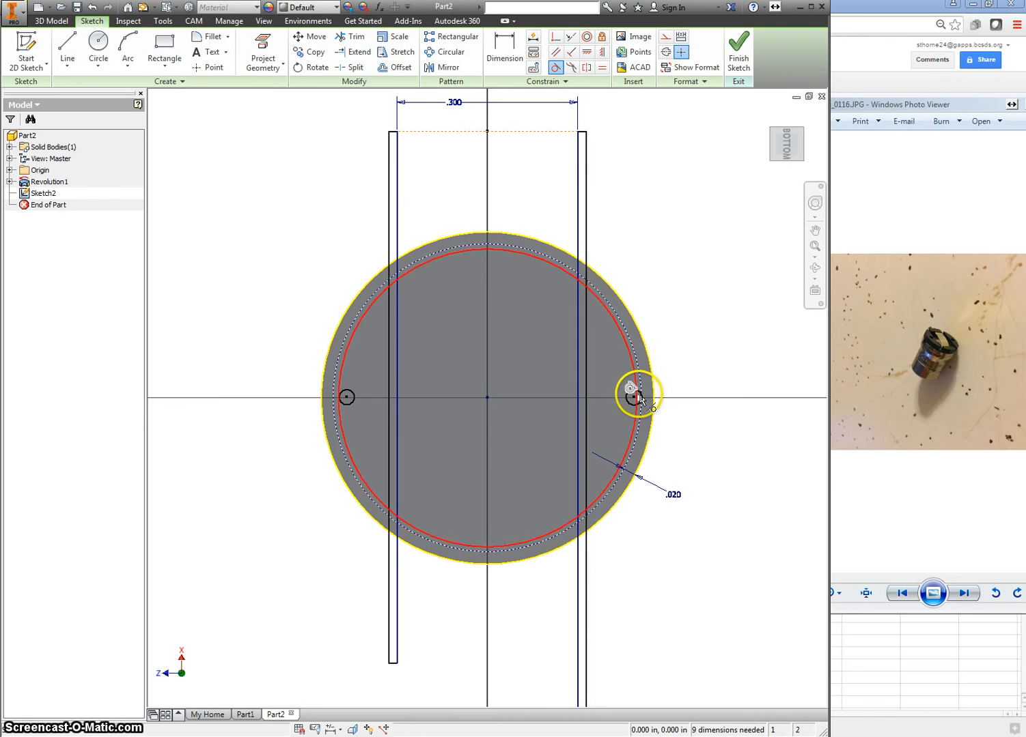
click(343, 398)
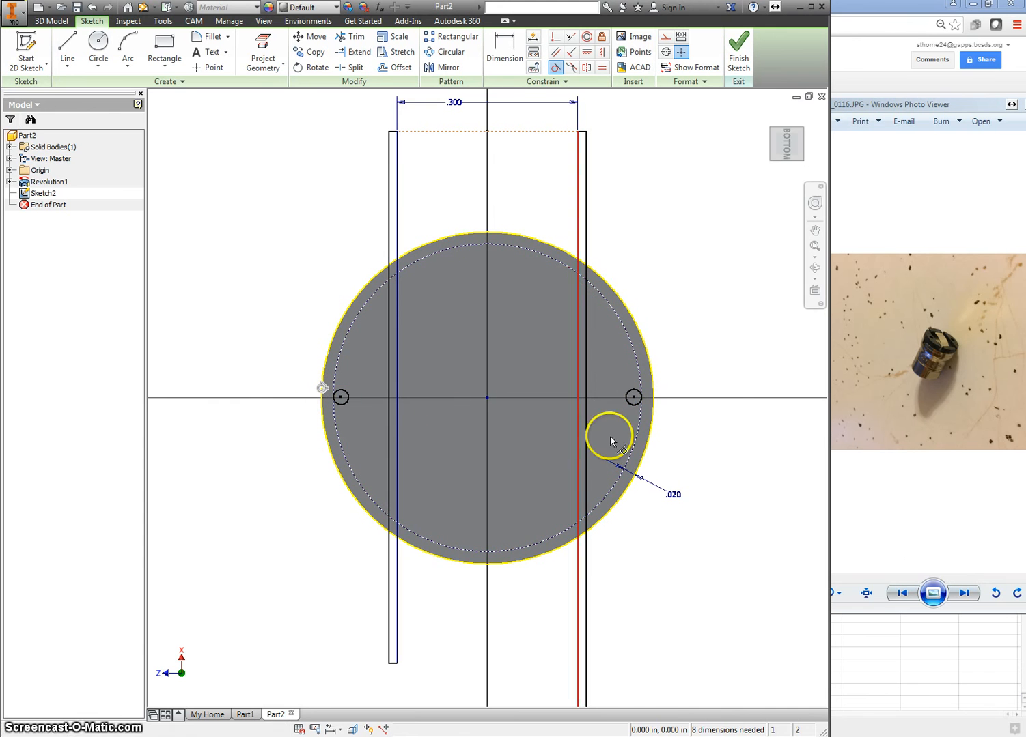
right_click(705, 438)
click(752, 438)
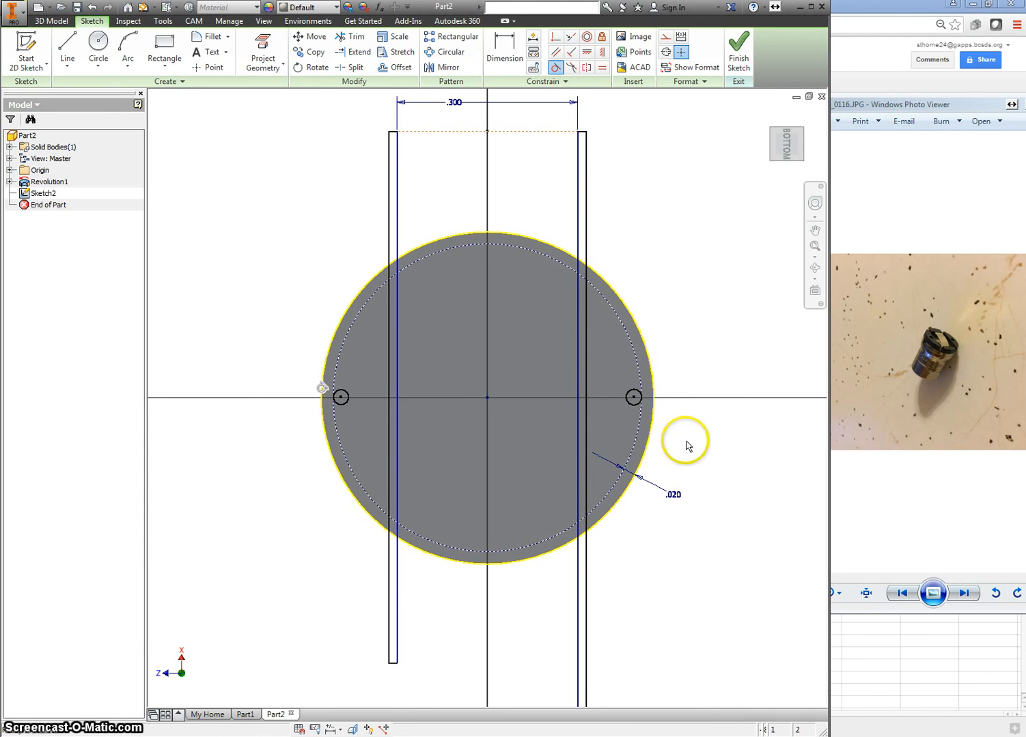
click(657, 420)
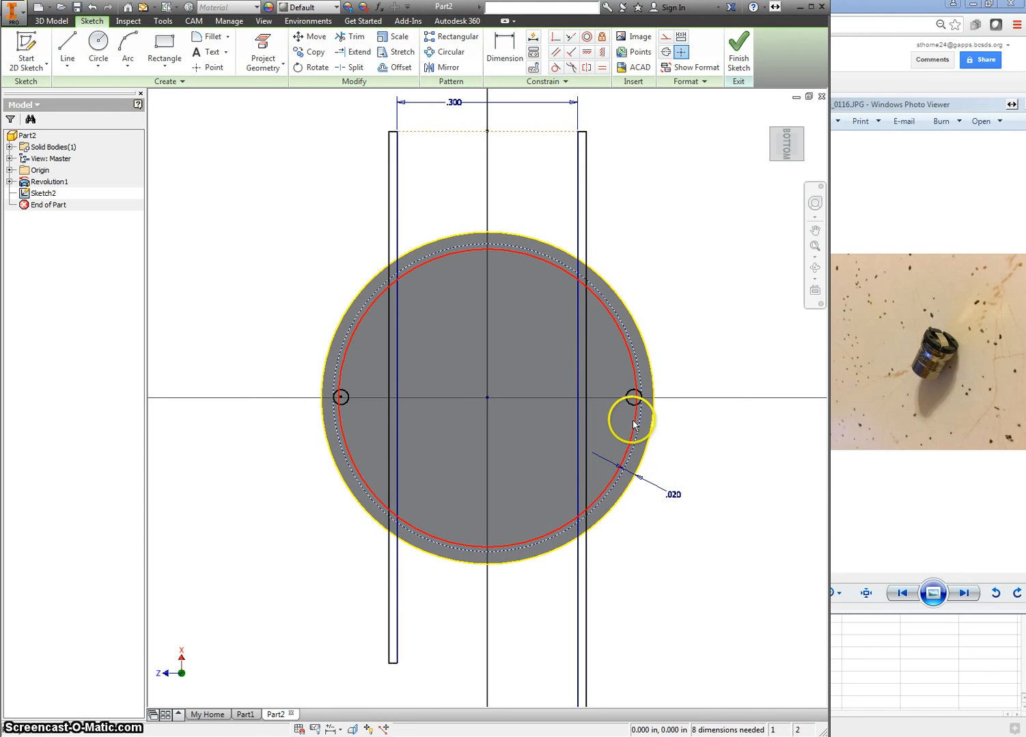
Step: Make the two small circles the same size with an Equal constraint
click(603, 68)
click(340, 397)
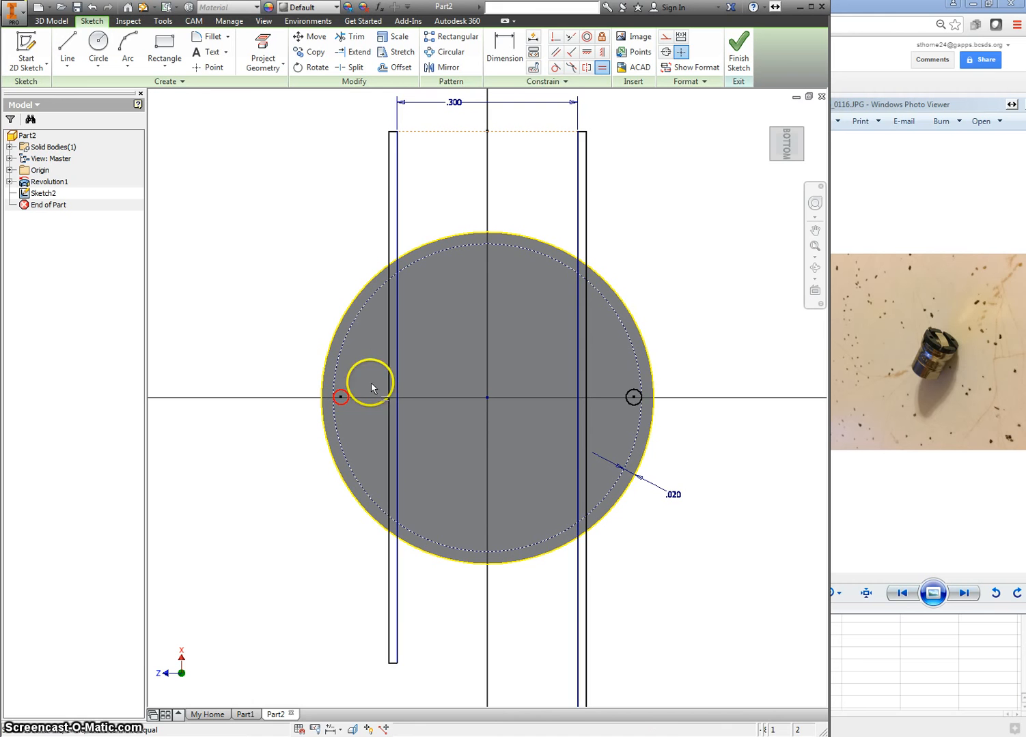
click(625, 394)
right_drag(691, 305, 722, 308)
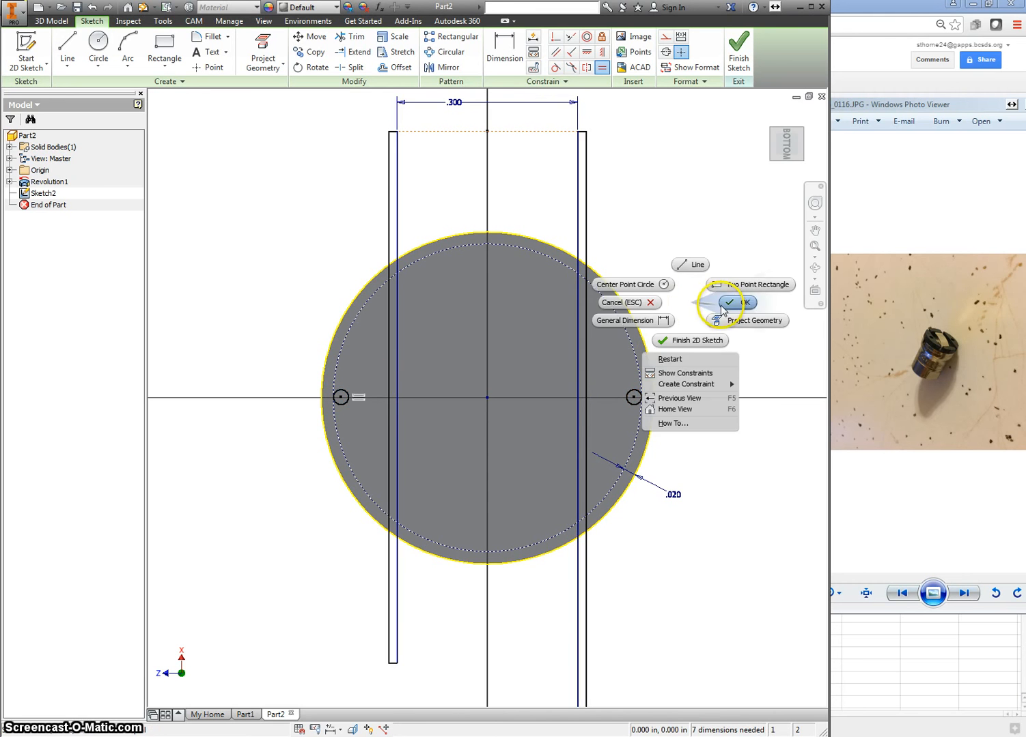
click(733, 303)
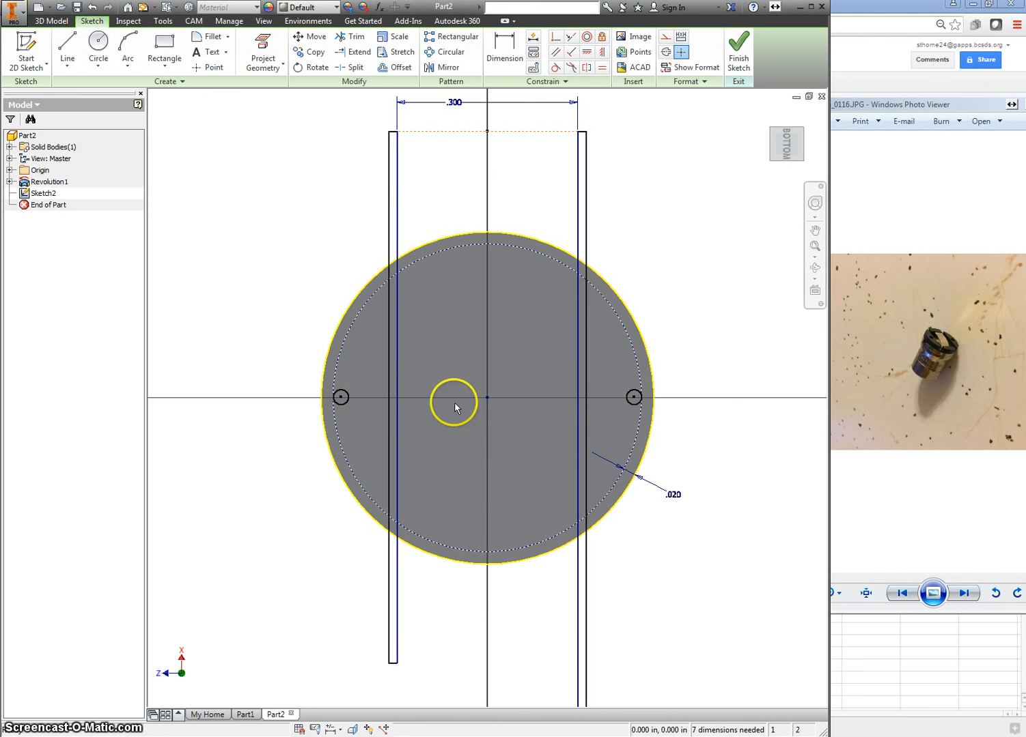
Step: Align both small circles' centres with the face's centre using Vertical constraints
click(393, 394)
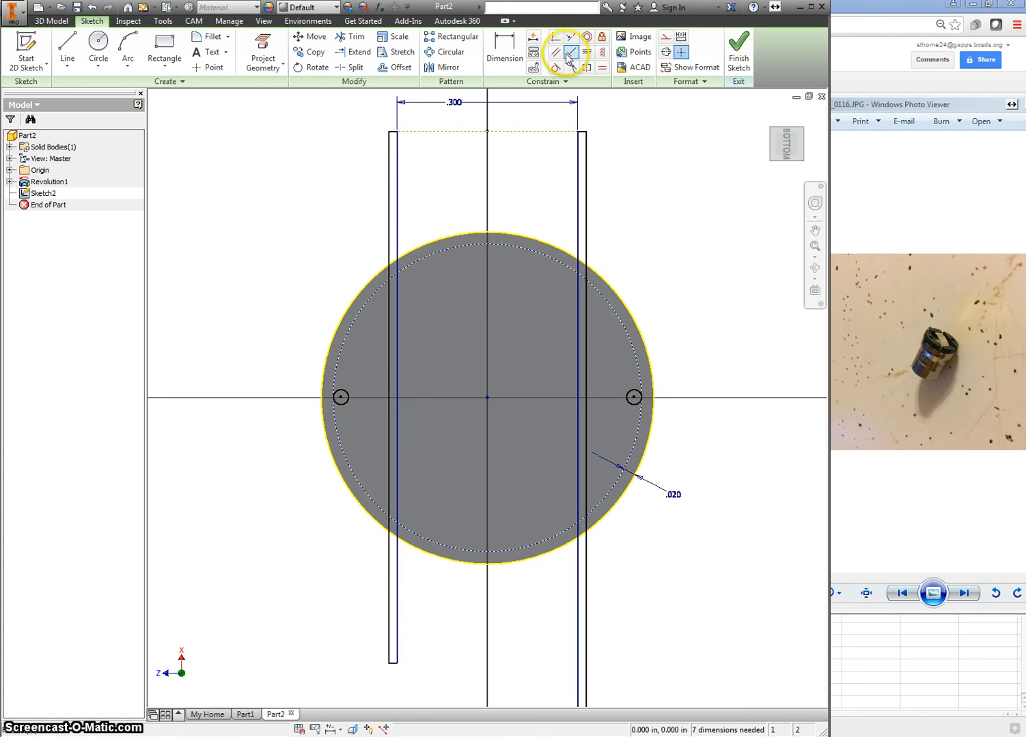
click(601, 52)
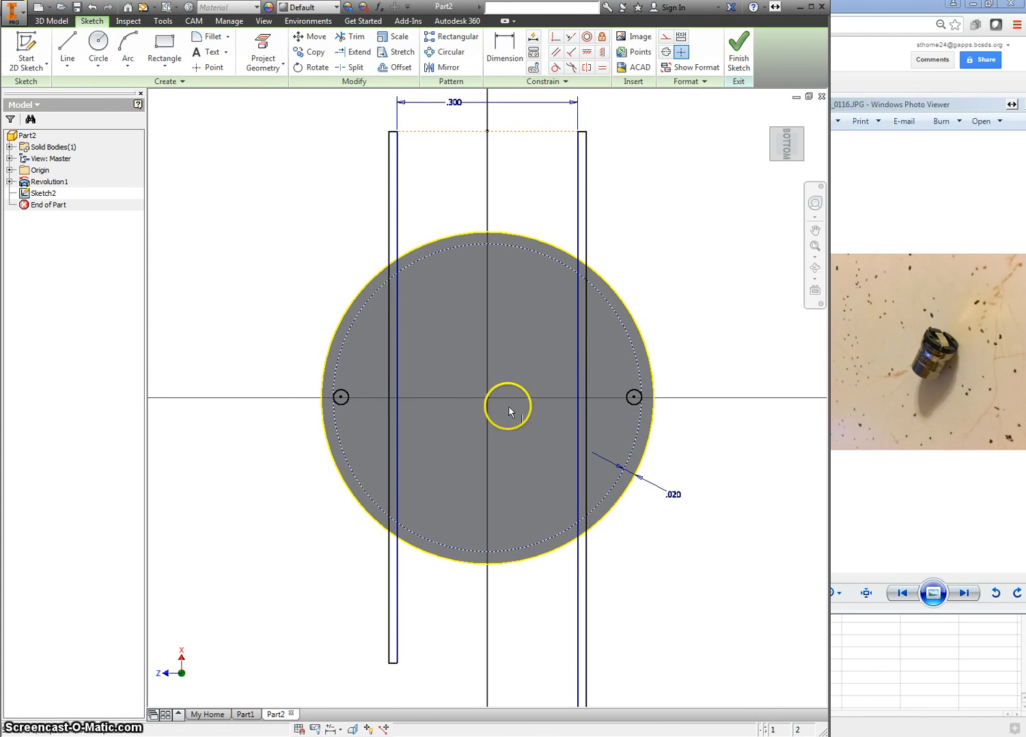
click(341, 397)
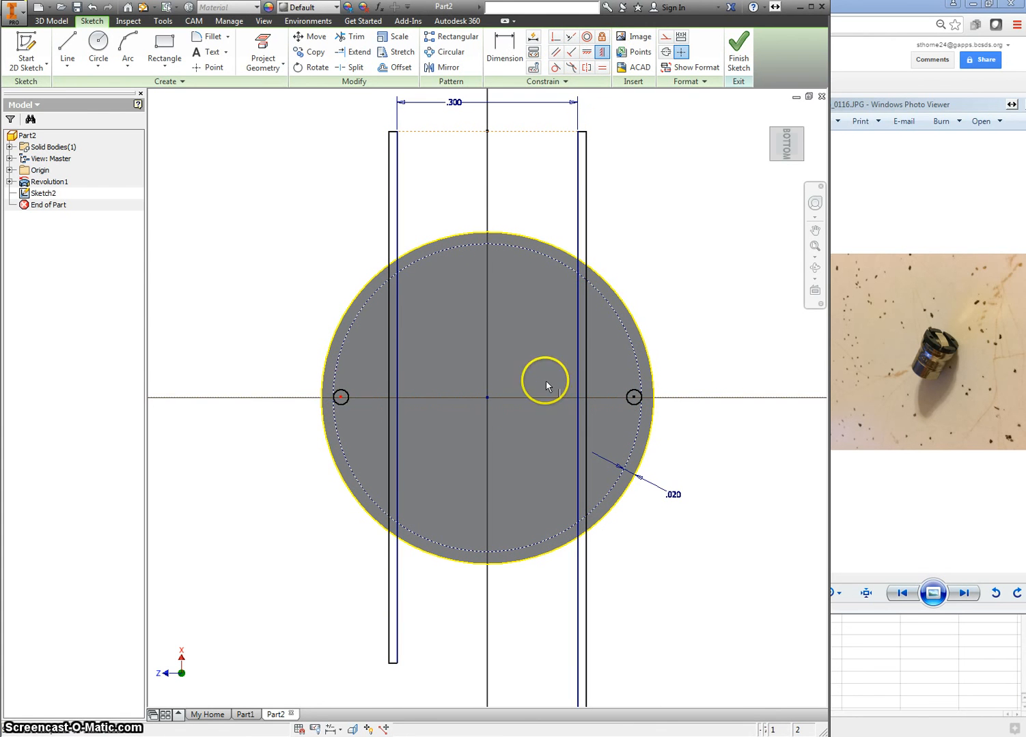
click(487, 398)
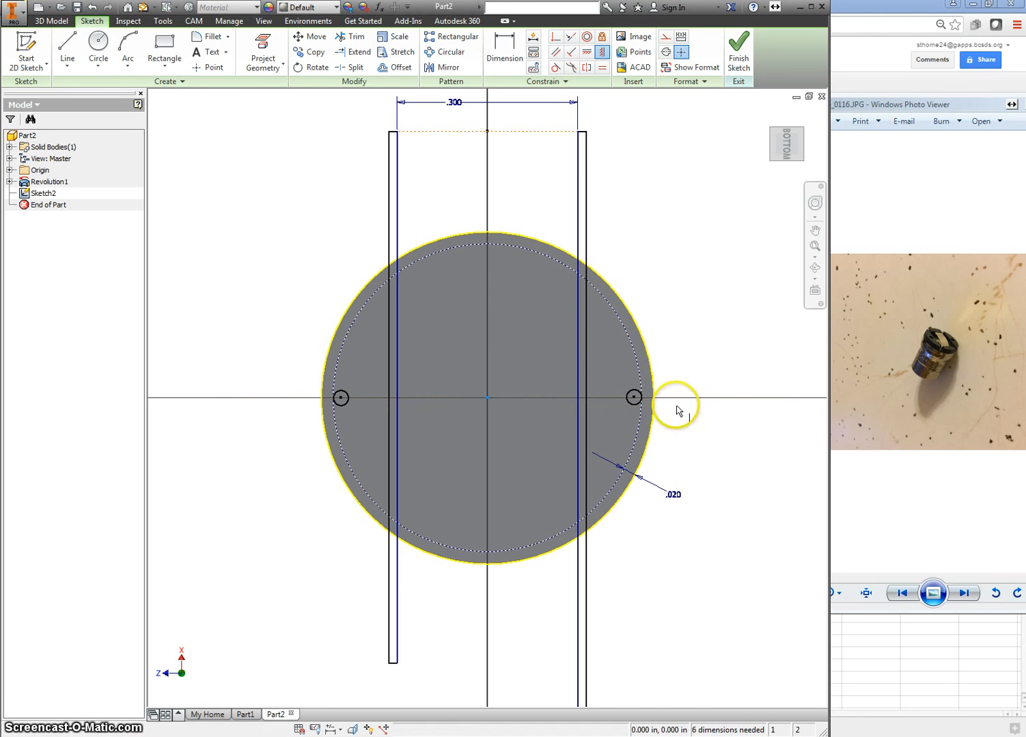
right_click(703, 367)
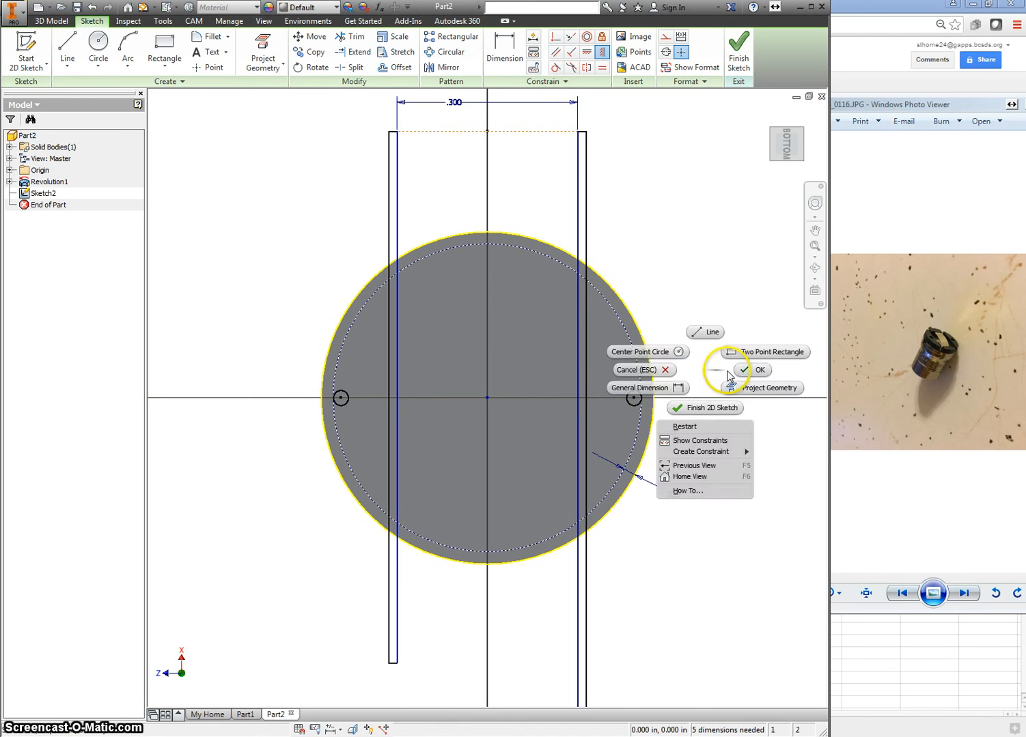
click(746, 368)
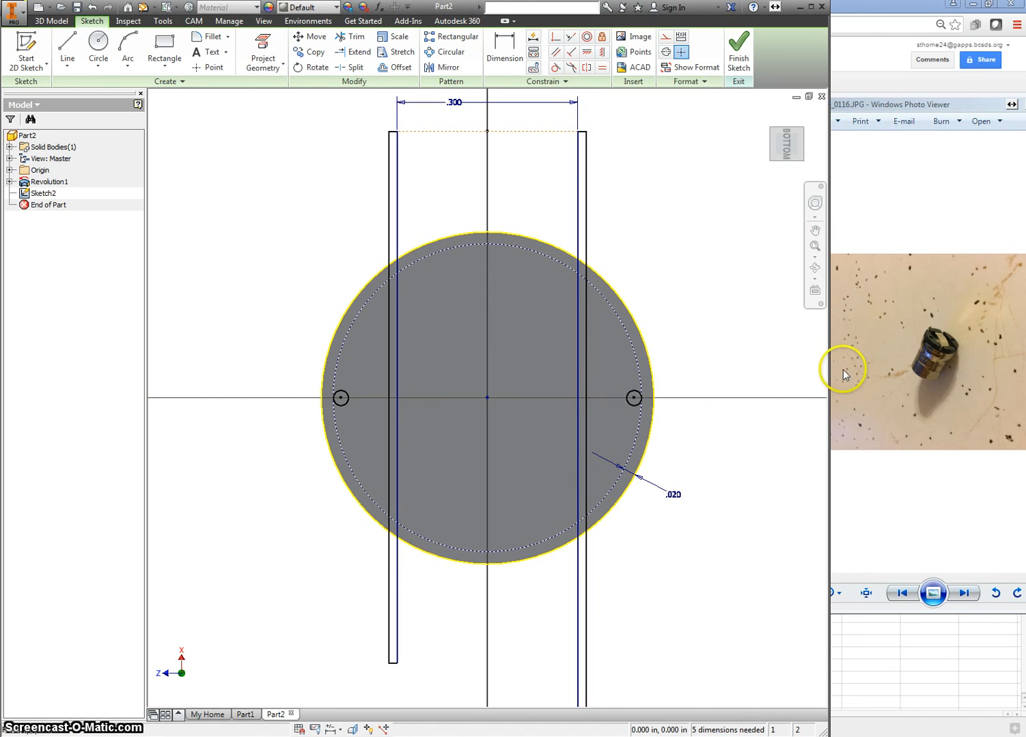
Step: Draw a two-point rectangle across the middle of the face, spanning between the inner edges of the two long rectangles
right_click(792, 286)
click(829, 263)
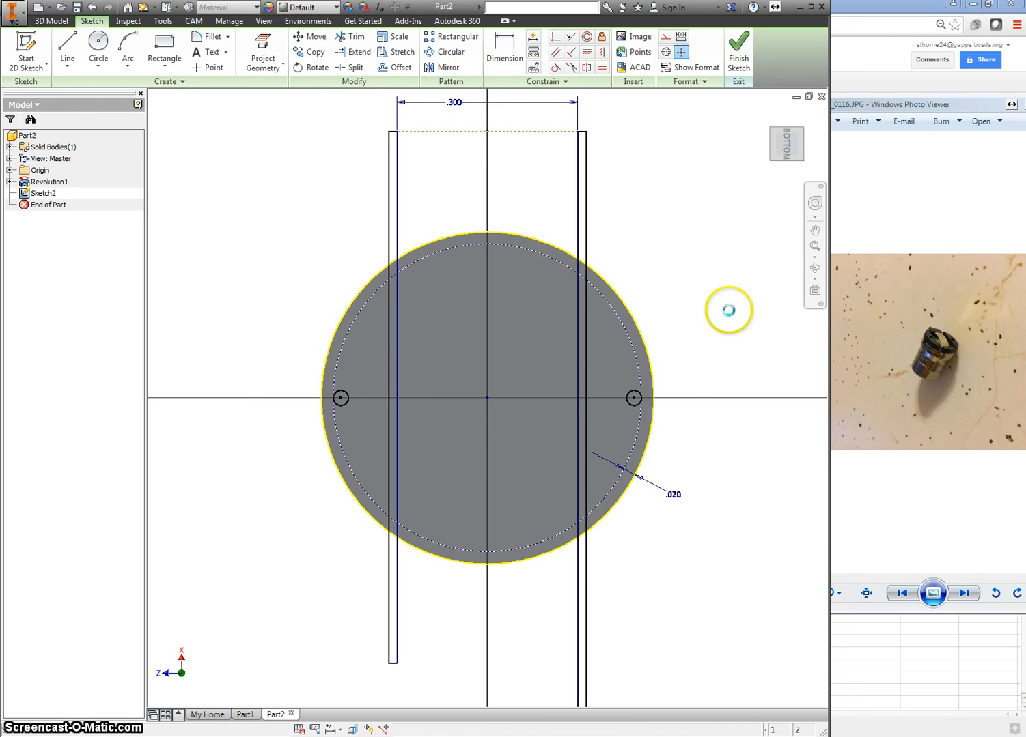
click(397, 305)
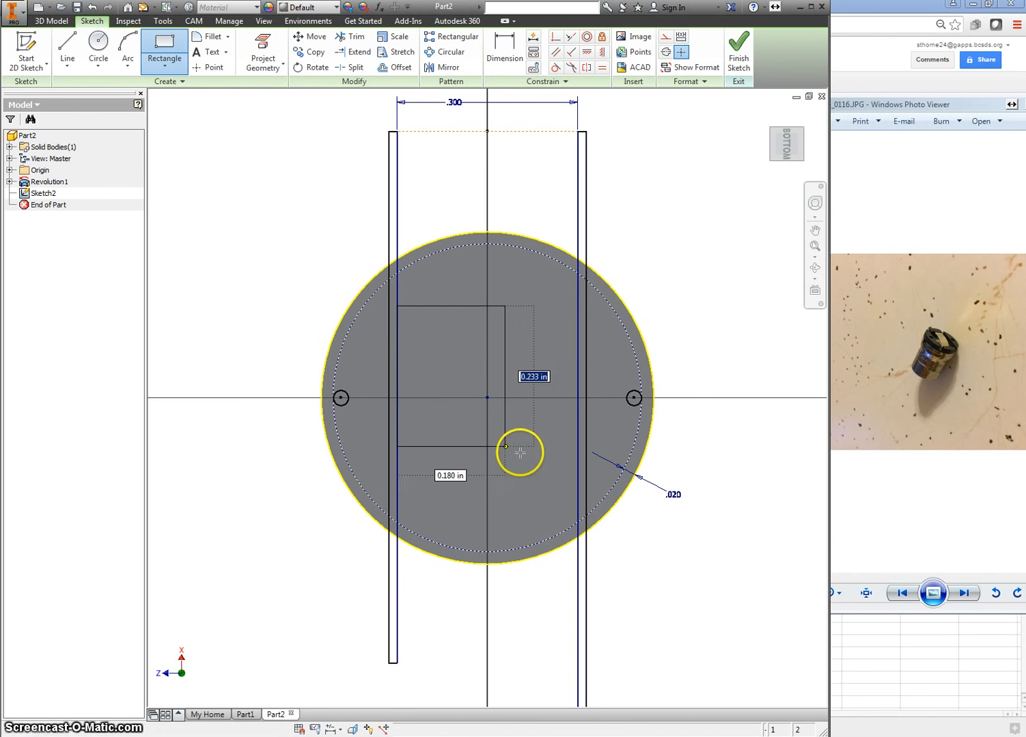
click(576, 497)
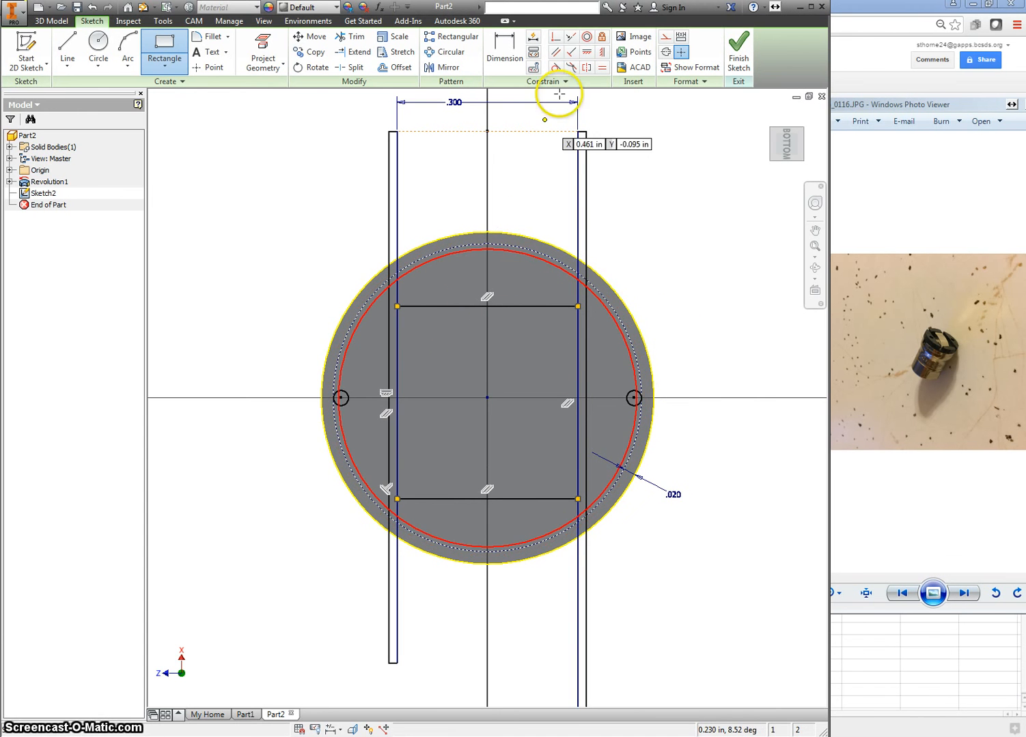
Step: Center the middle rectangle with a Vertical constraint between its side's midpoint and the face's centre, and stretch it slightly longer
click(602, 53)
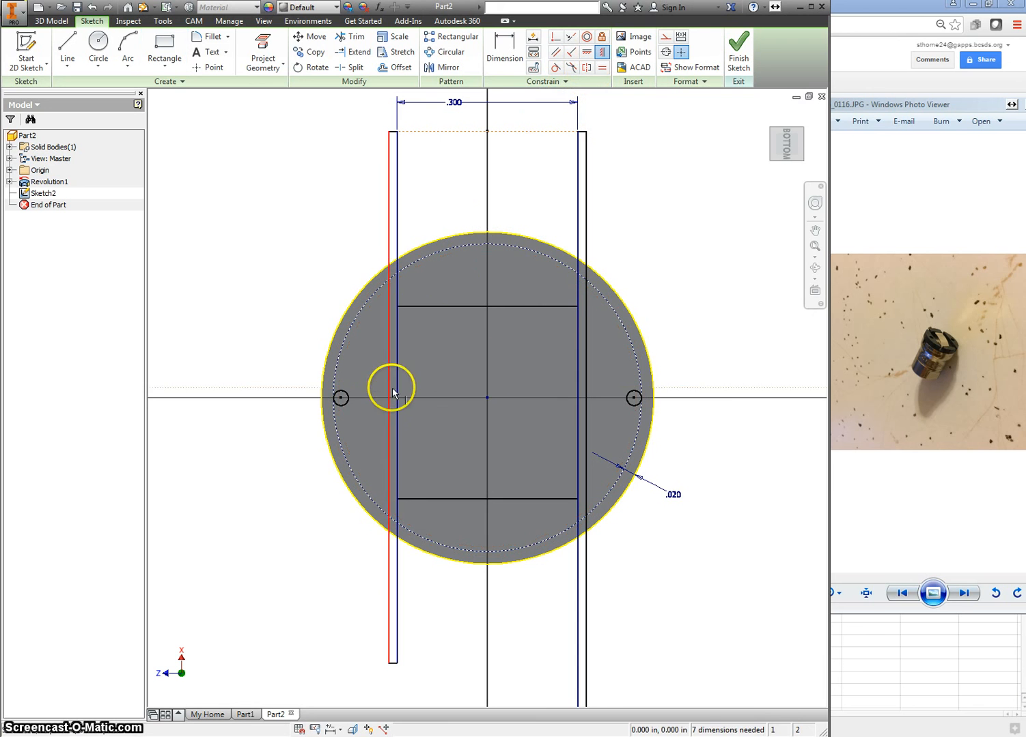
click(398, 408)
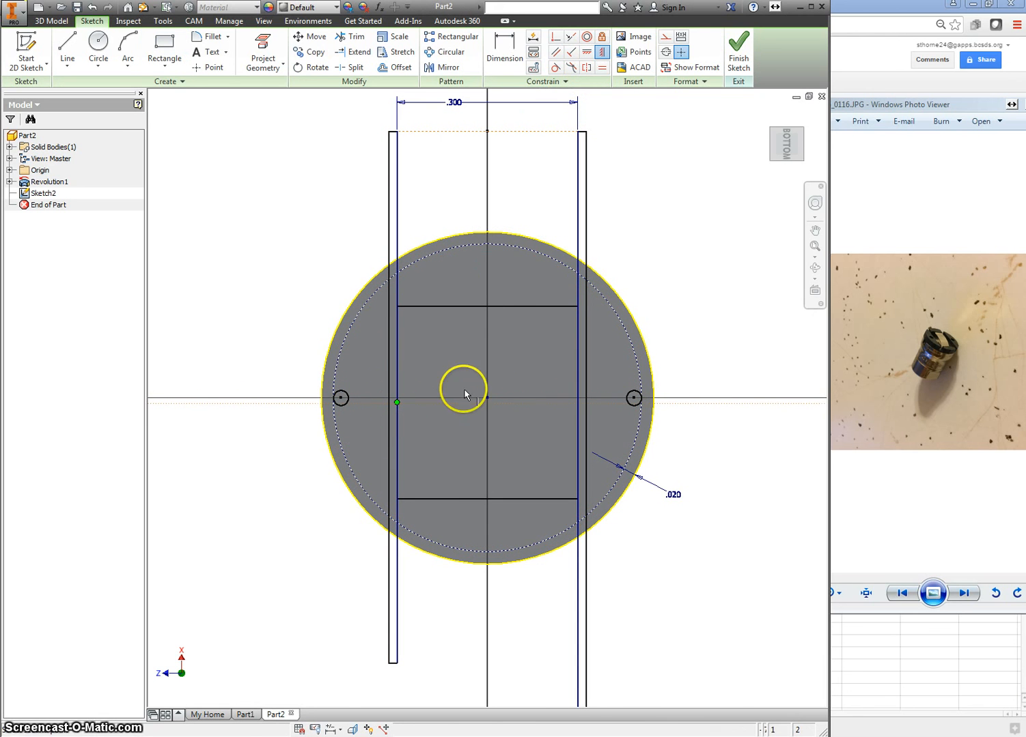
click(488, 400)
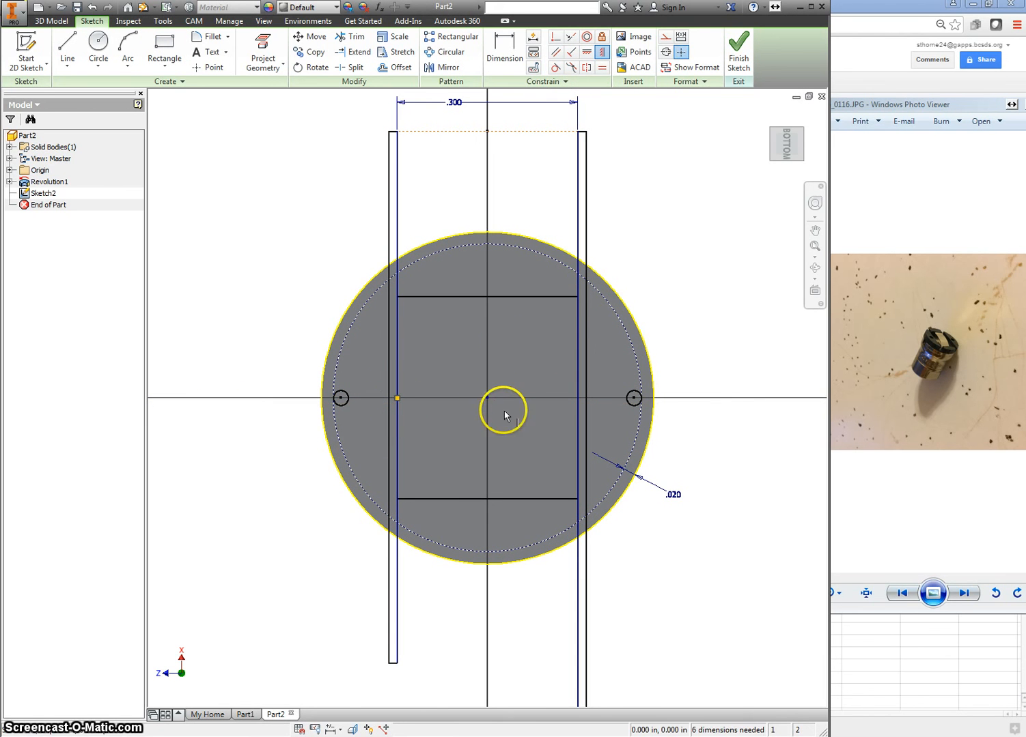
right_click(507, 341)
click(541, 341)
mouse_move(521, 295)
mouse_down()
mouse_move(520, 342)
mouse_move(520, 280)
mouse_move(522, 291)
mouse_up()
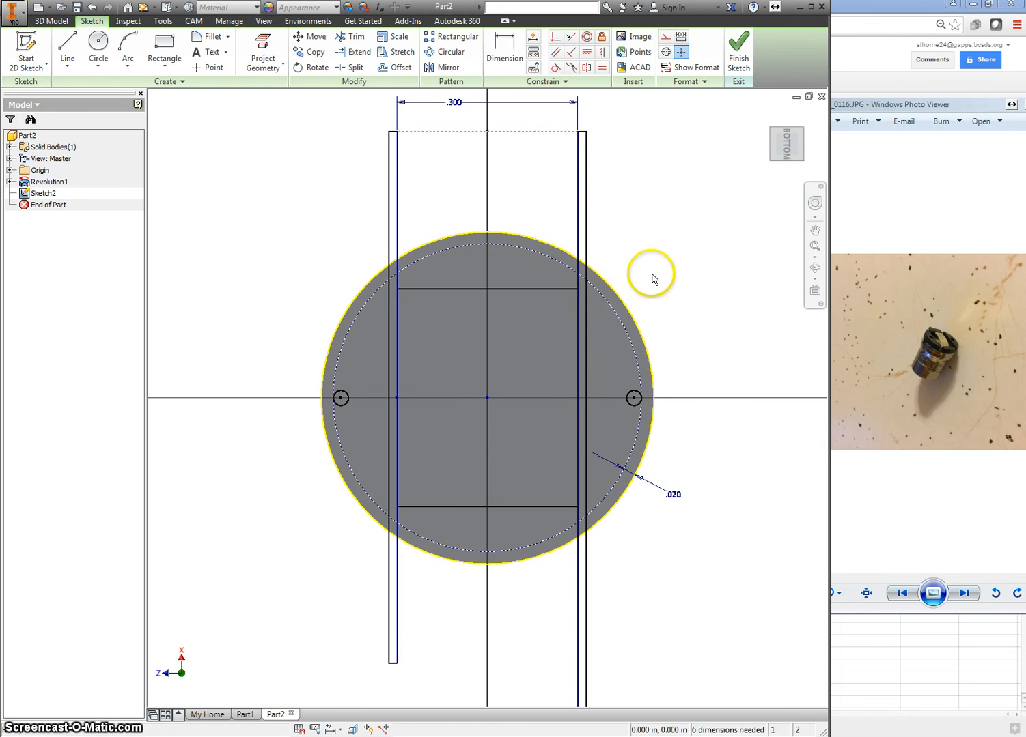
Step: Trim both side lines between the middle rectangle and the two long rectangles to merge them into one H-shaped outline
right_click(542, 334)
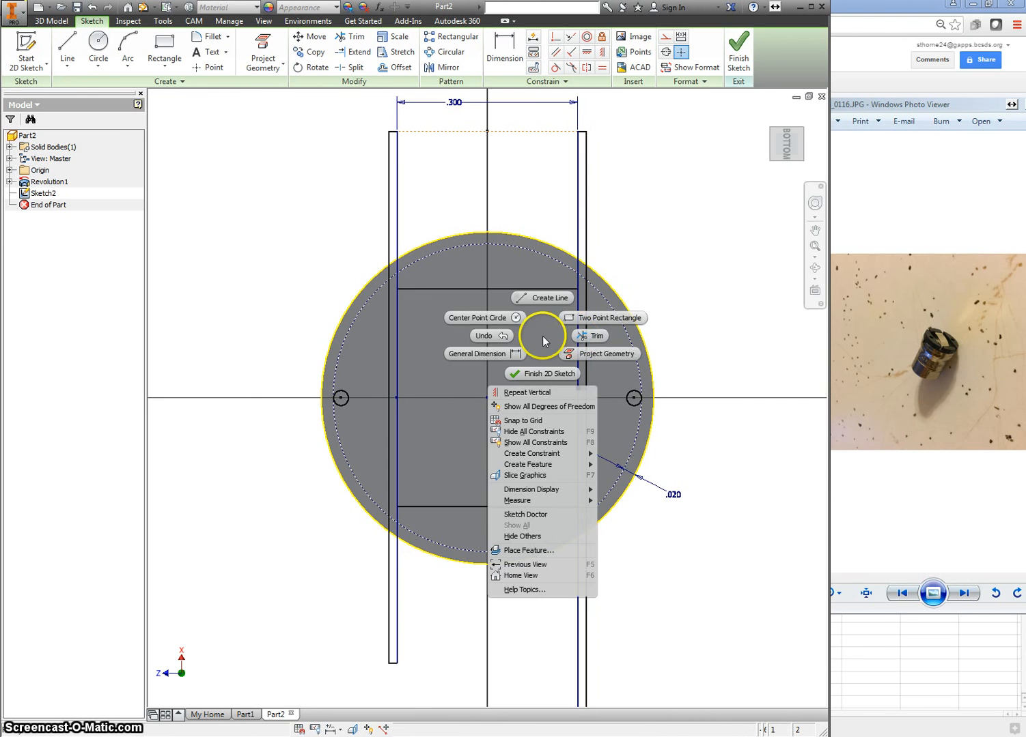
click(586, 336)
click(578, 336)
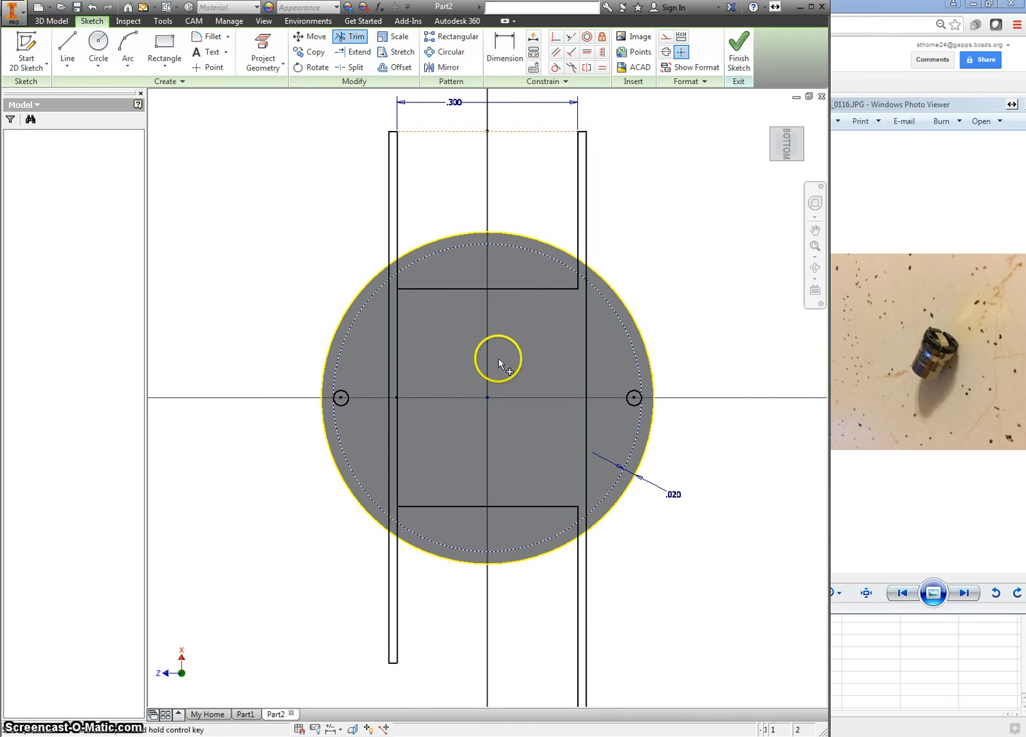
click(396, 351)
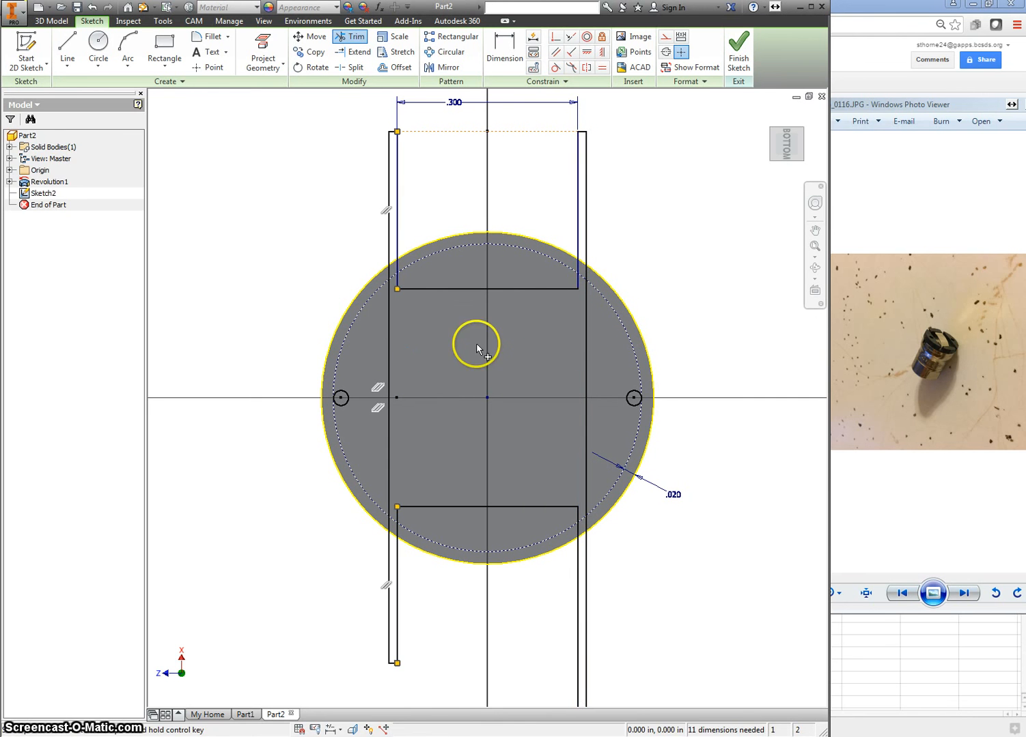
Step: Extrude the two small circles and the merged H-shaped profile as a cut 0.02 in deep into the part's bottom face
key(F6)
key(e)
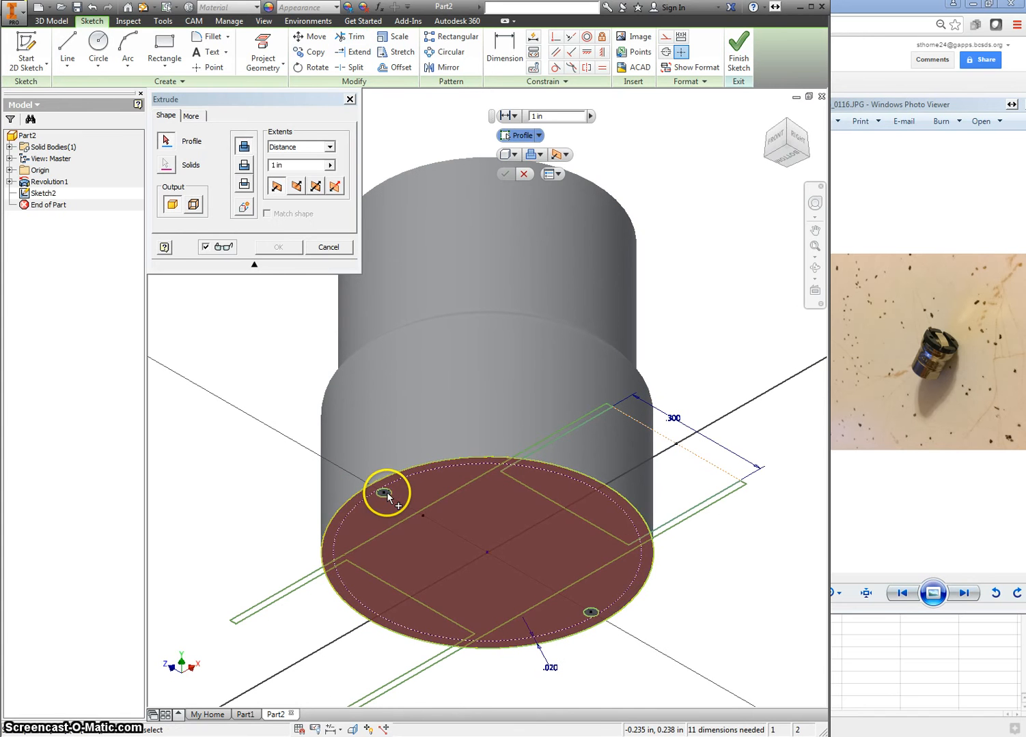
click(384, 493)
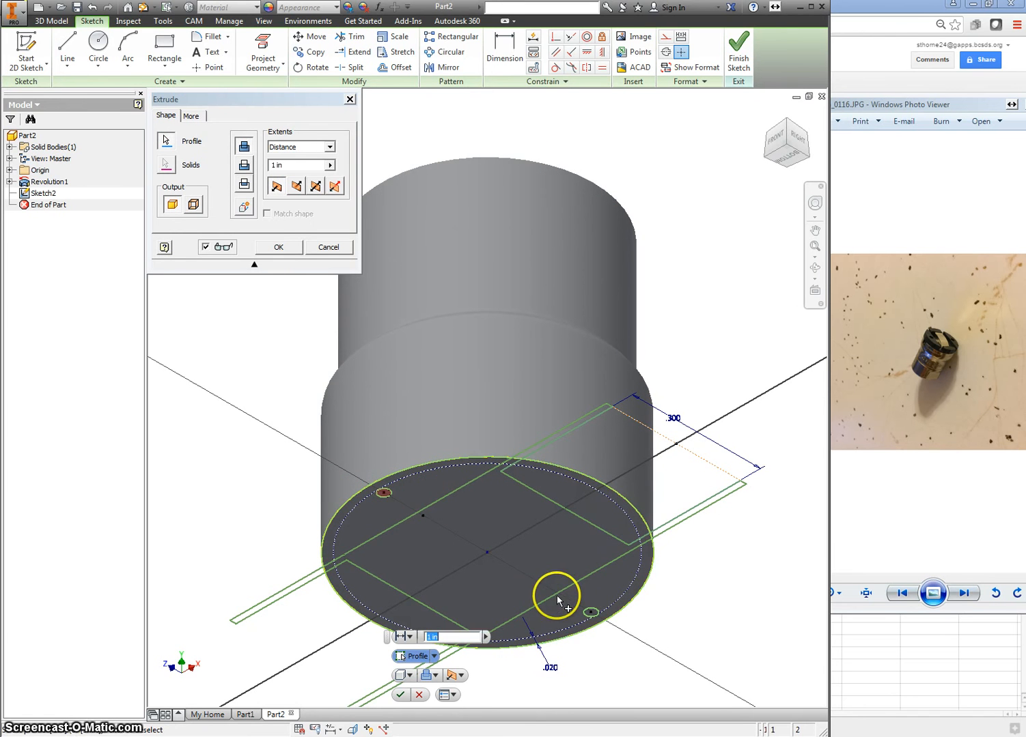
click(591, 616)
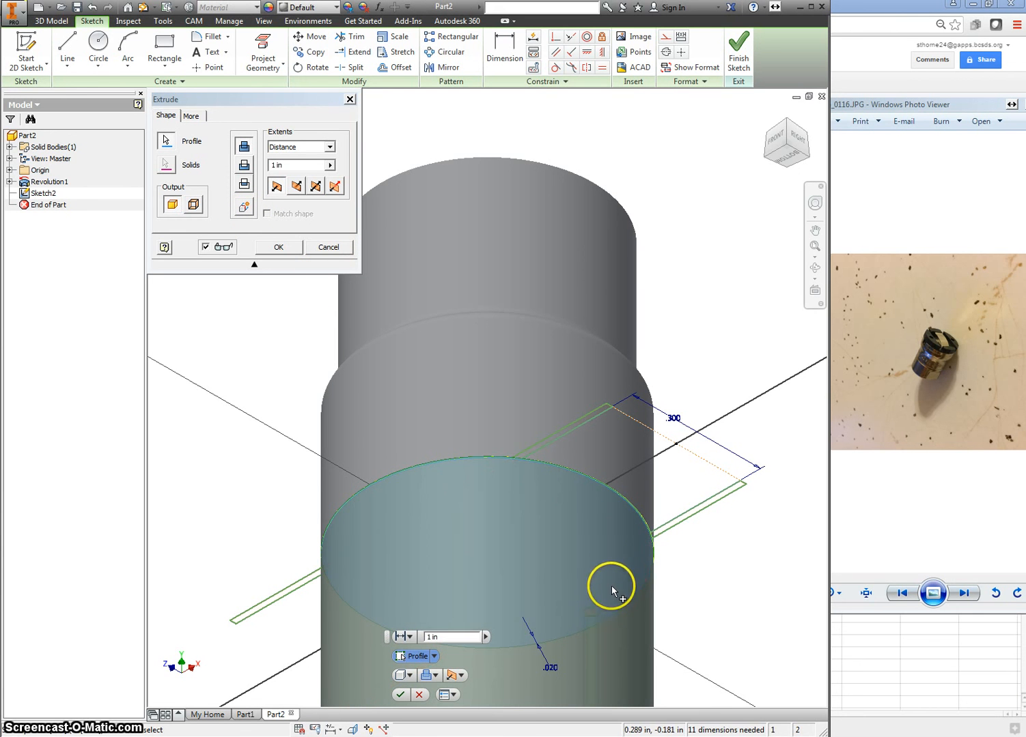
click(625, 595)
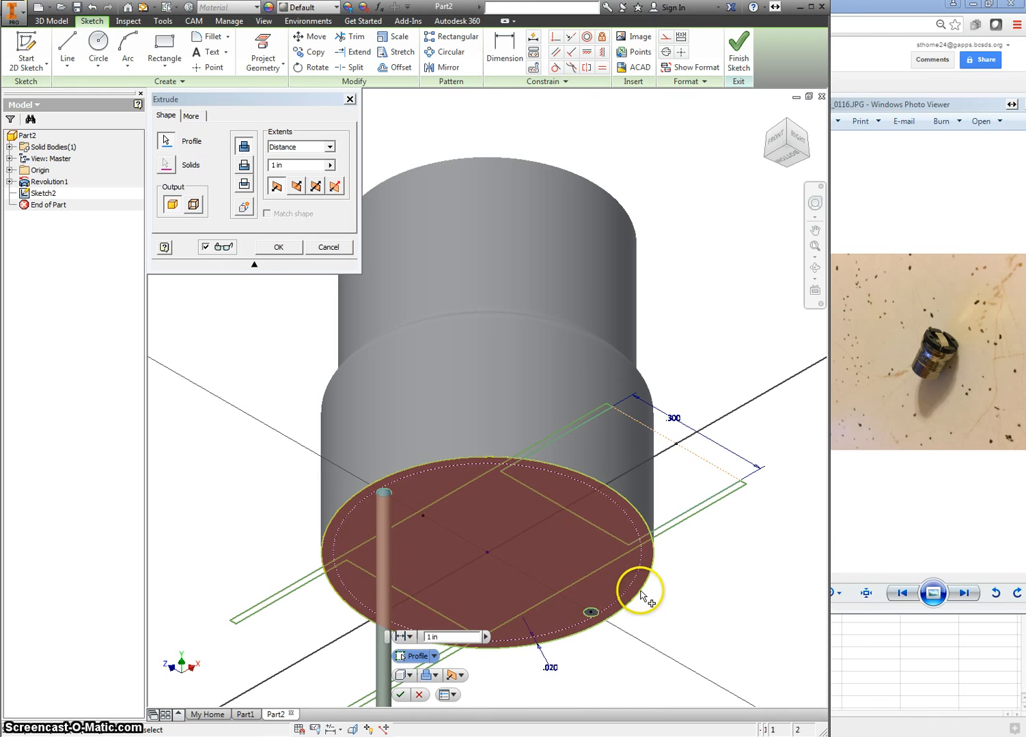
click(590, 613)
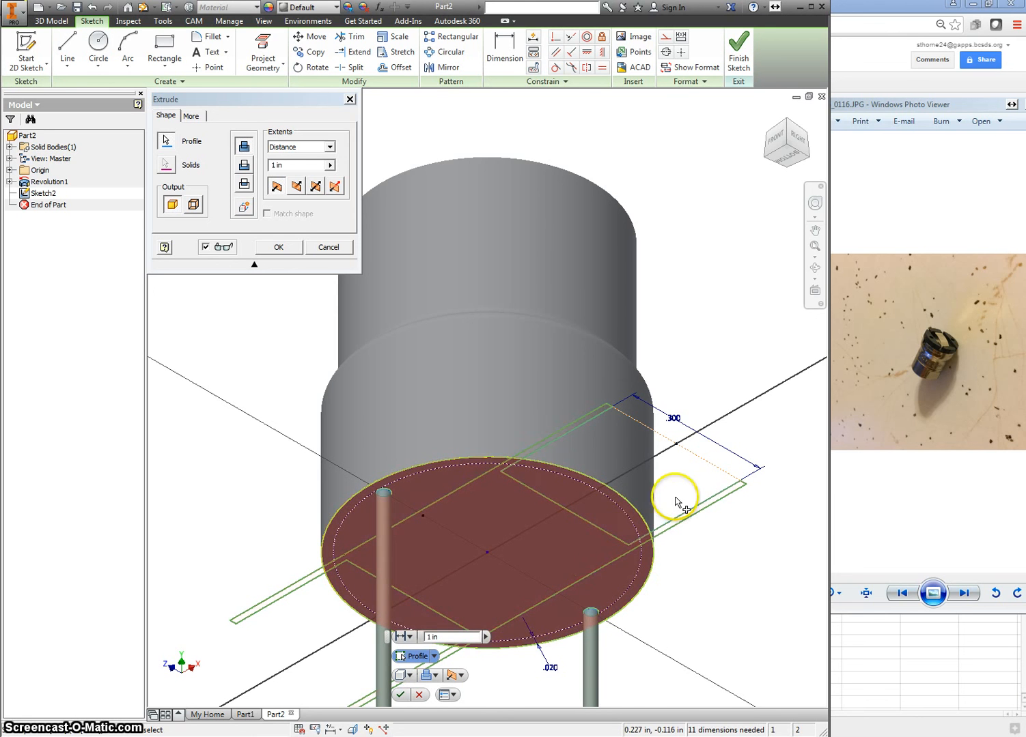
click(709, 498)
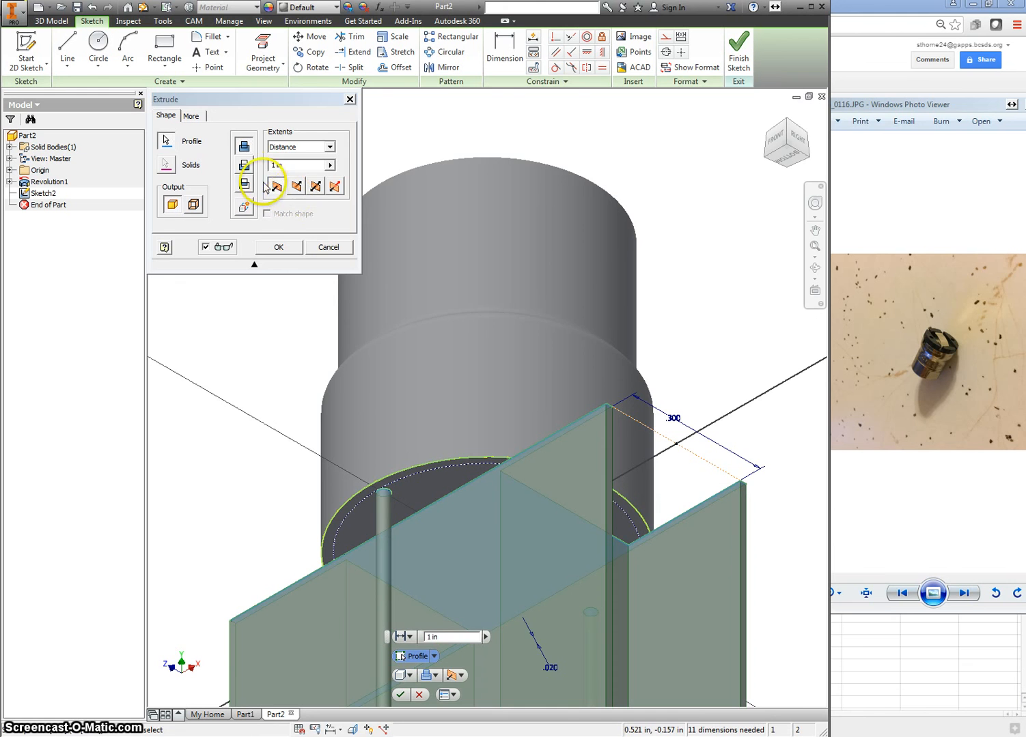
click(245, 166)
drag(295, 166, 242, 162)
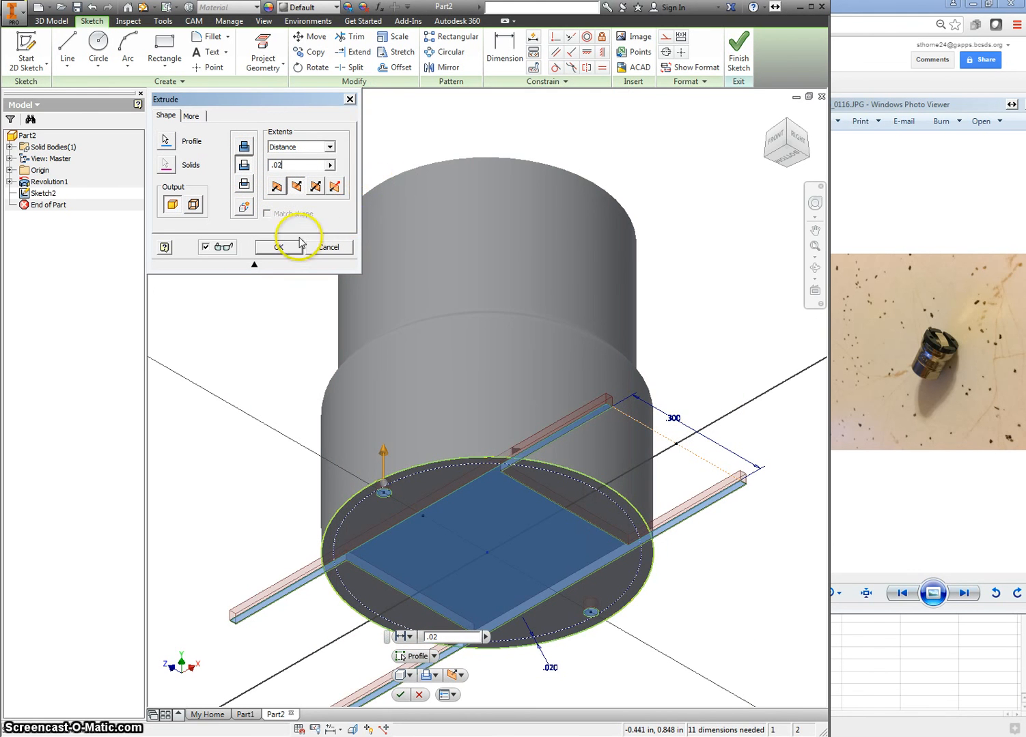
click(279, 247)
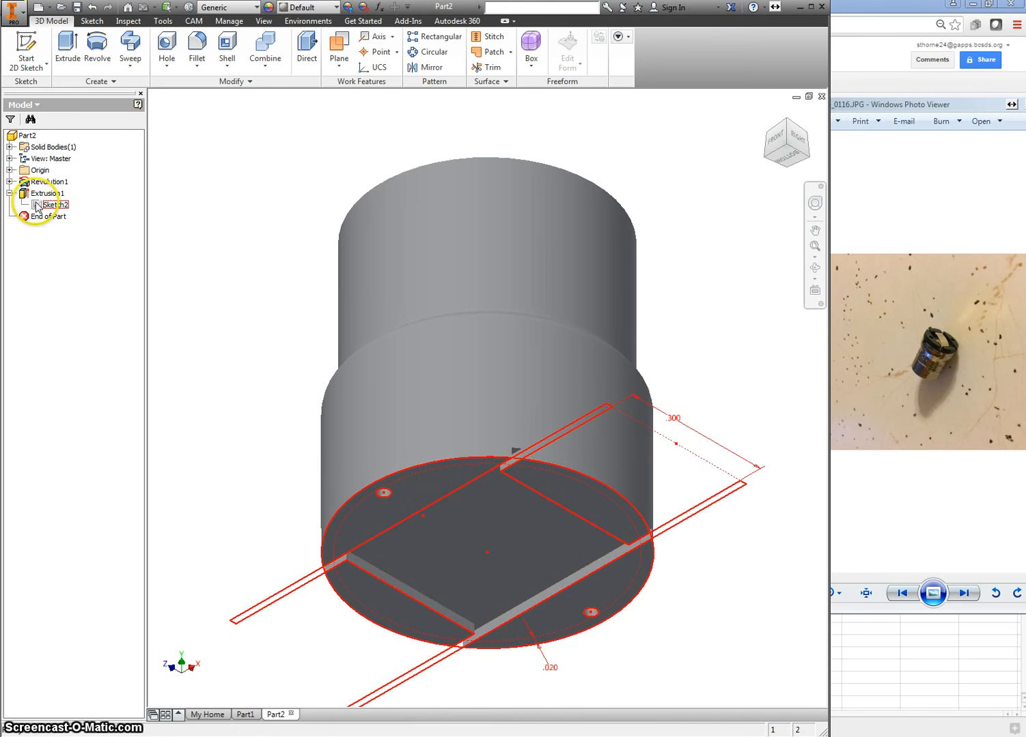
Step: Start a new 2D sketch on the XY origin plane, which runs lengthwise through the recess
double_click(37, 207)
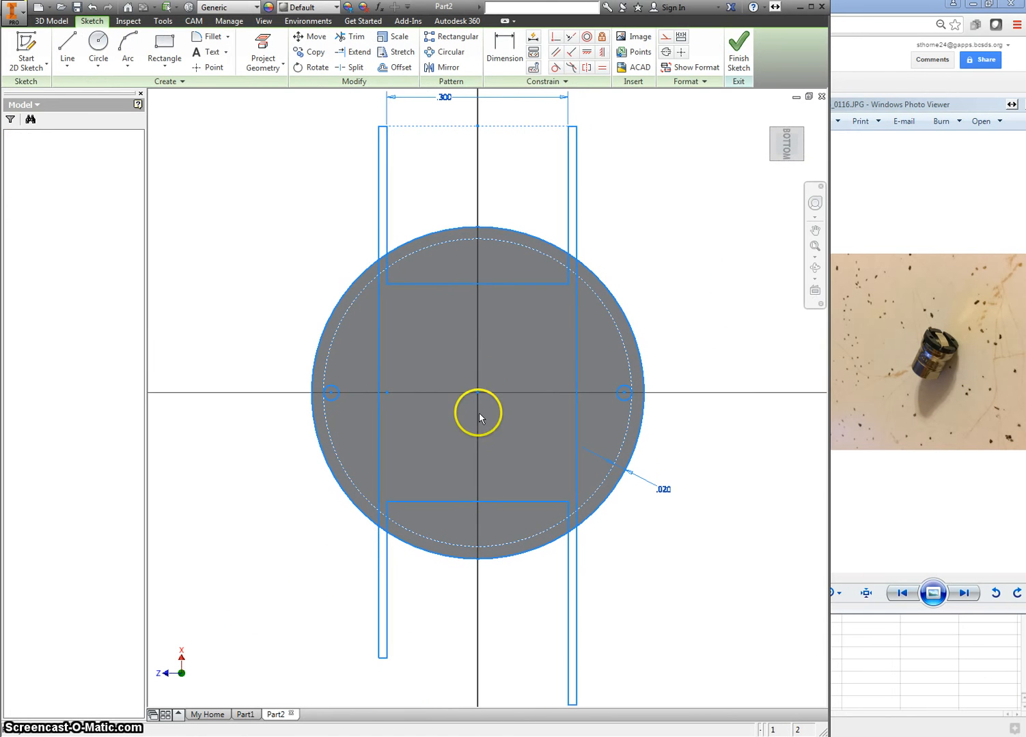
click(750, 53)
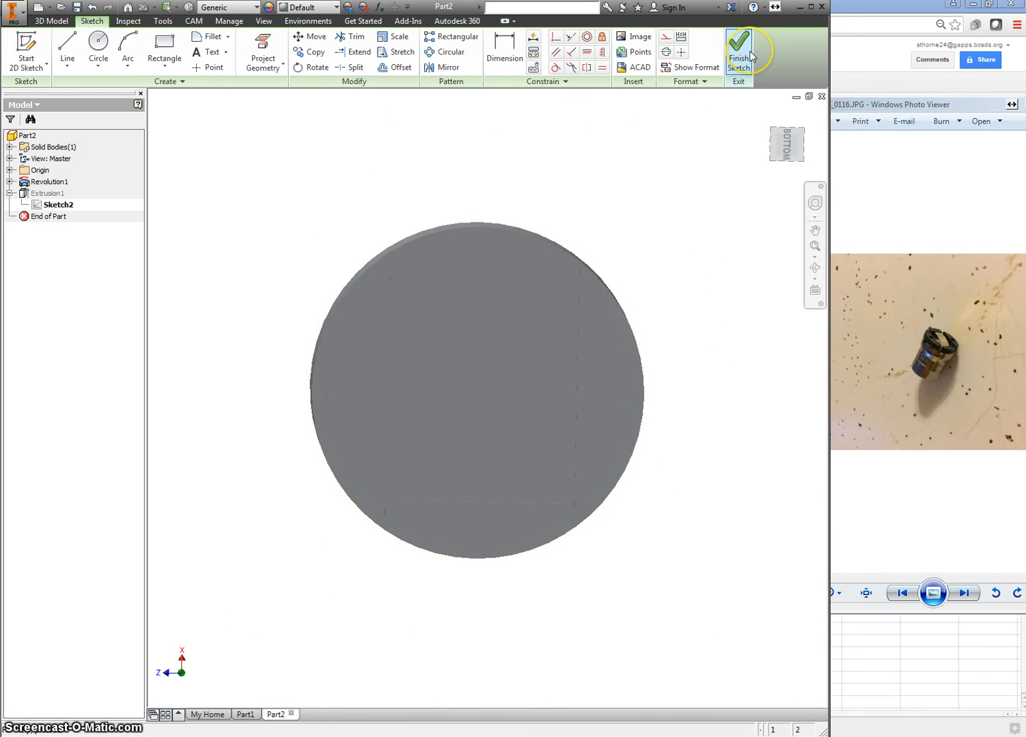
click(10, 171)
click(51, 206)
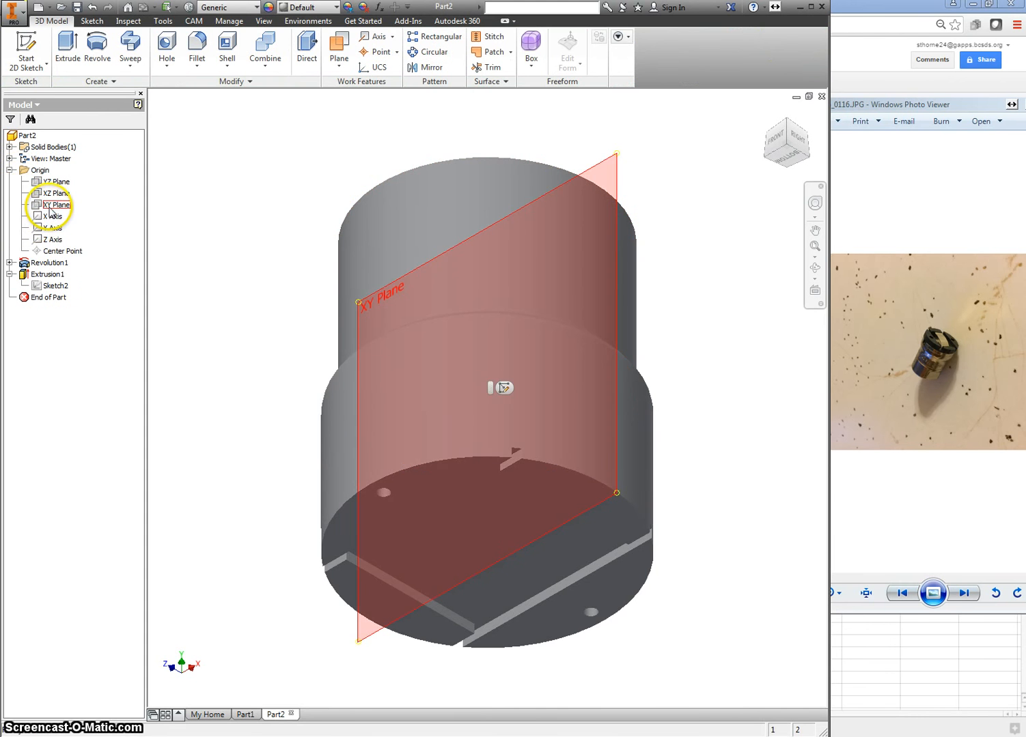
click(55, 194)
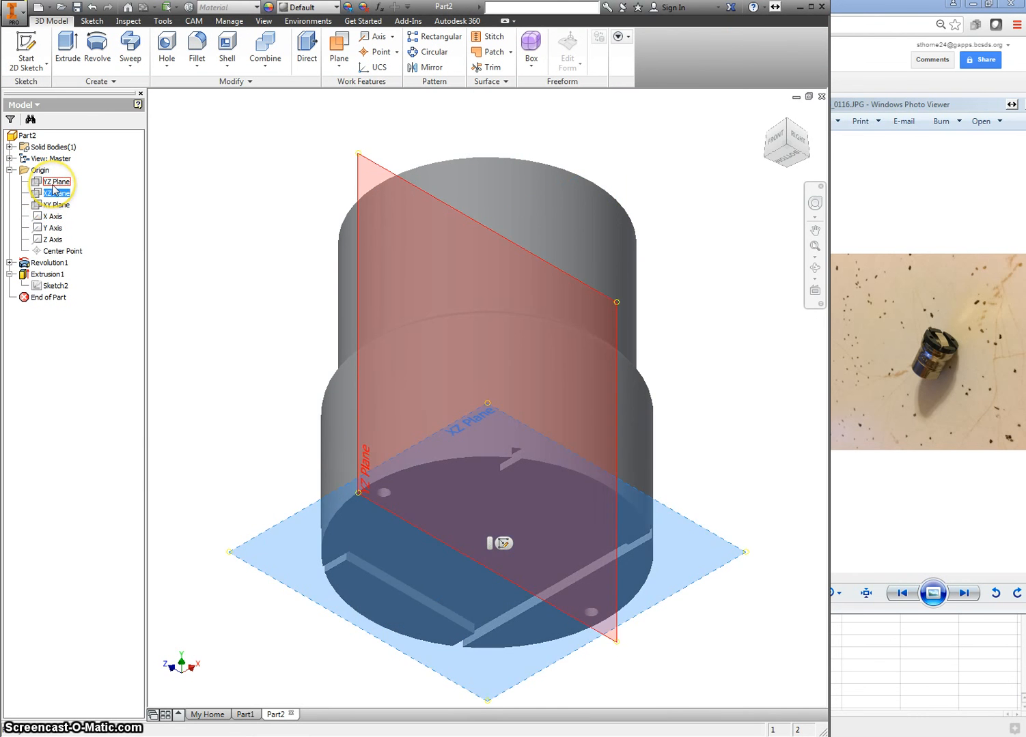
click(53, 183)
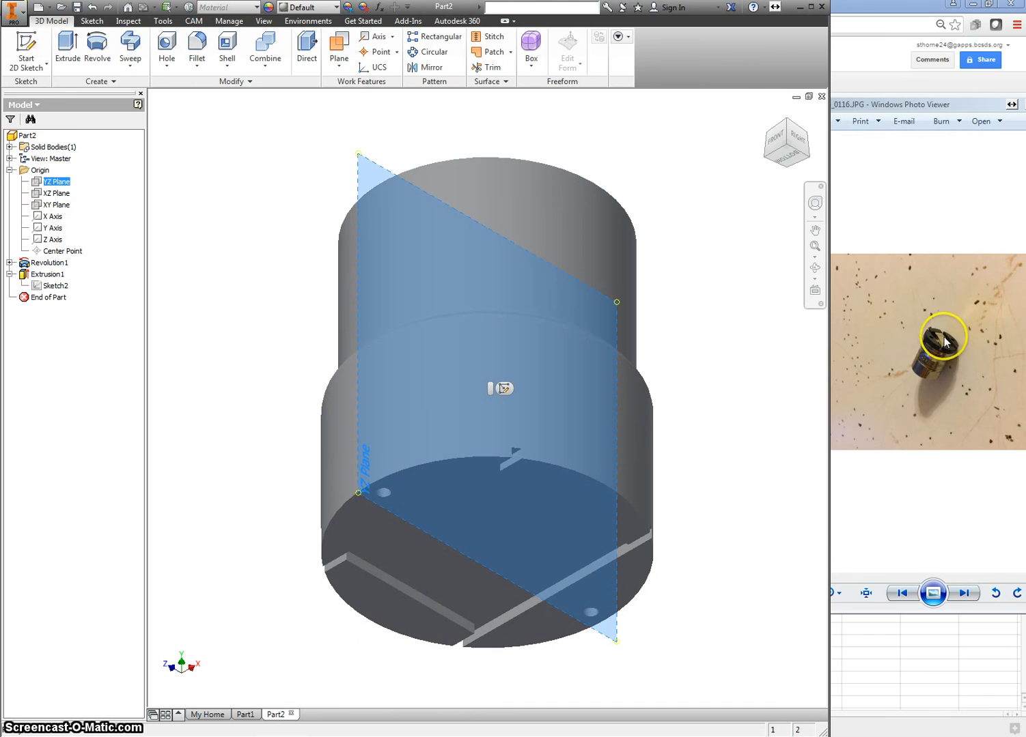
click(51, 195)
click(49, 204)
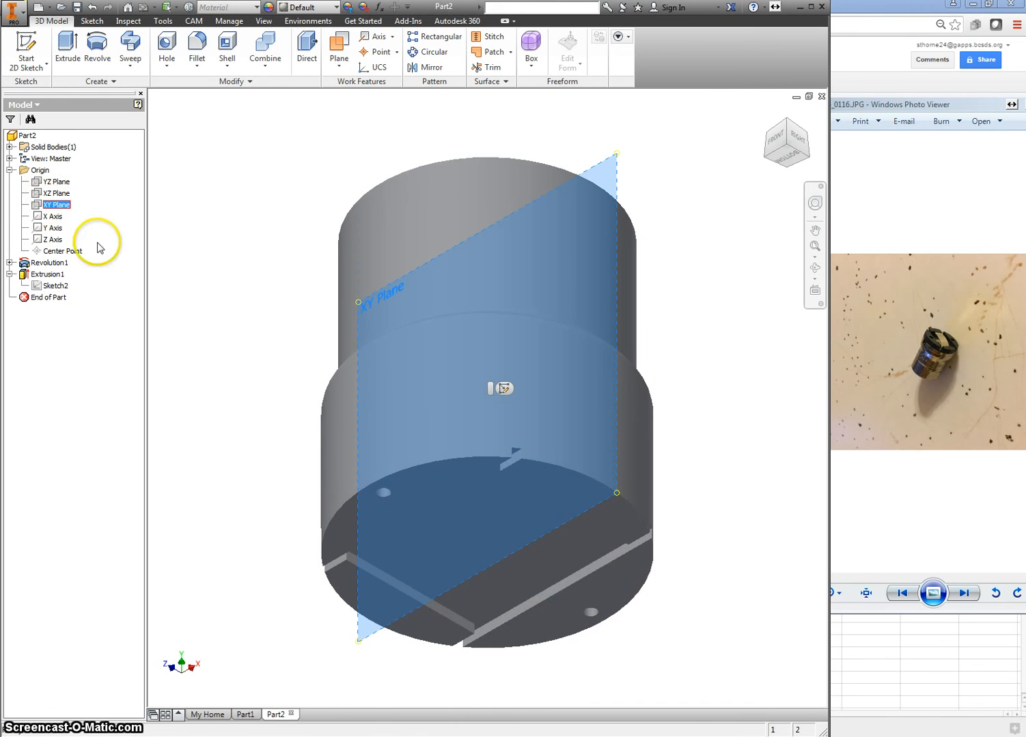
click(785, 158)
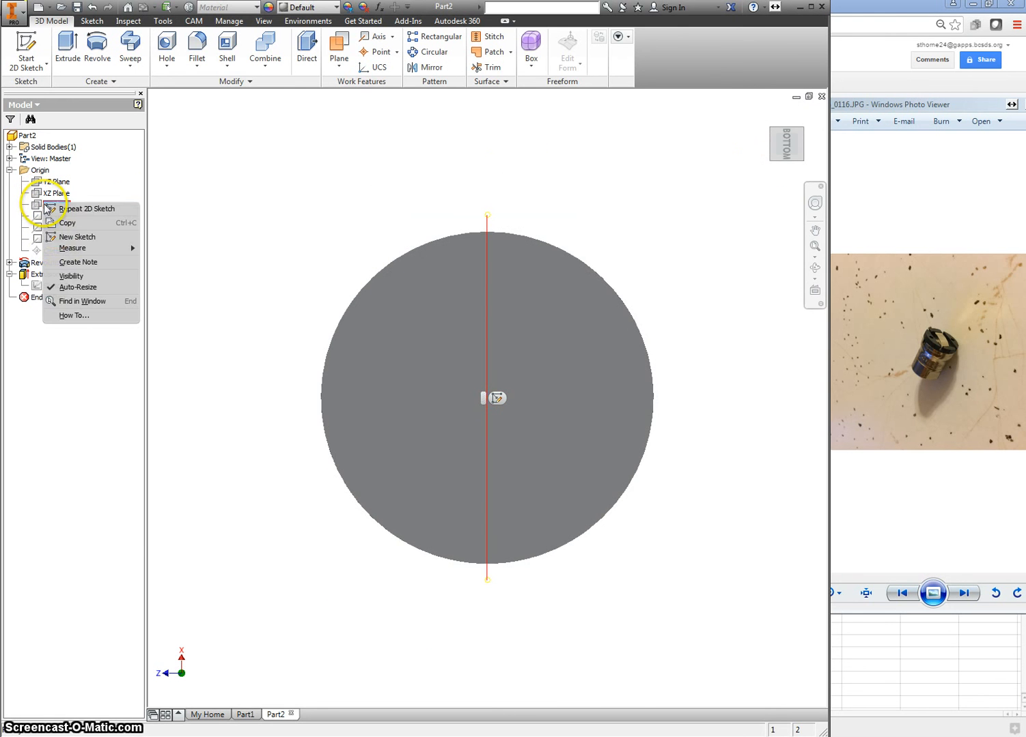
click(69, 237)
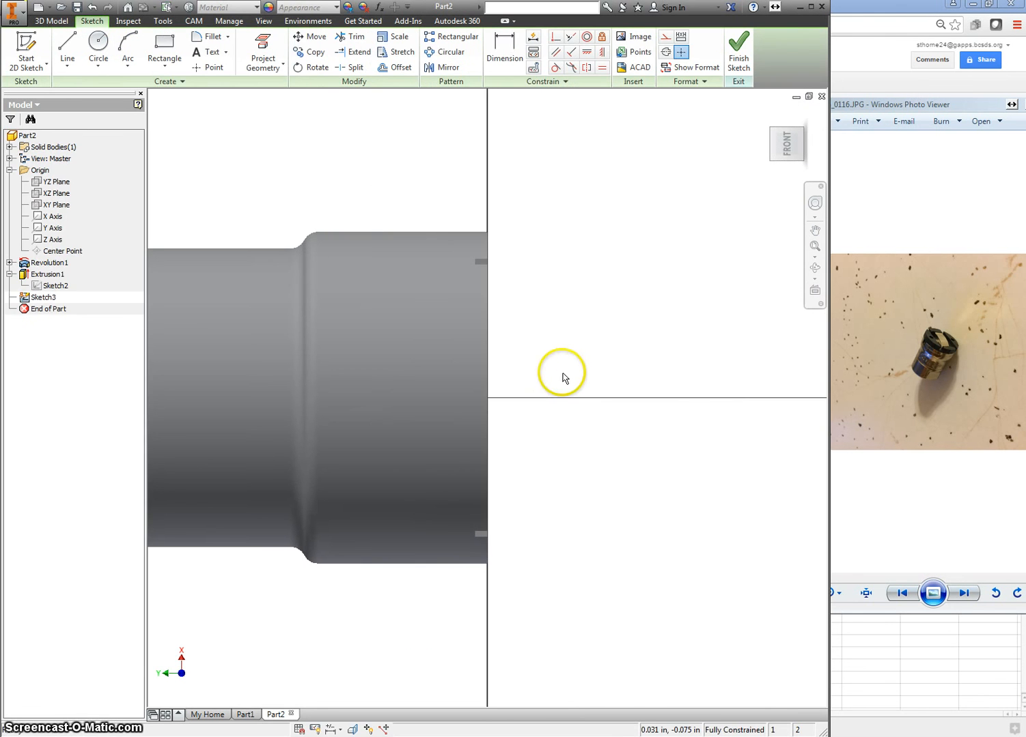
Step: Slice the part's graphics at the sketch plane and project the recess floor's edge into the sketch
right_click(569, 356)
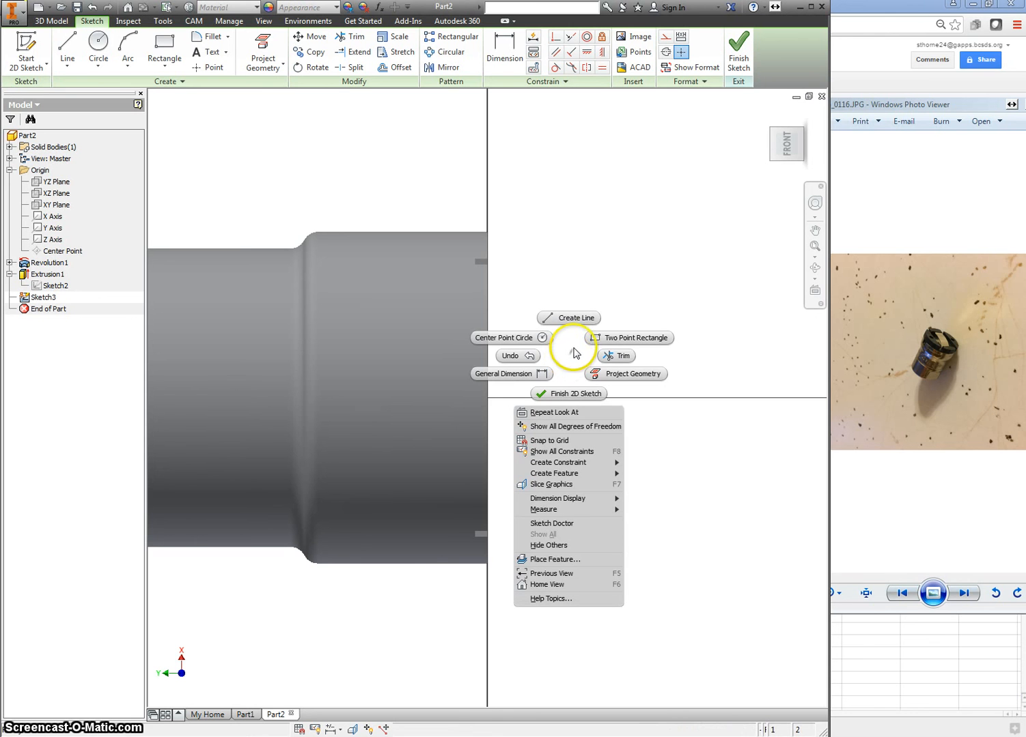
click(552, 485)
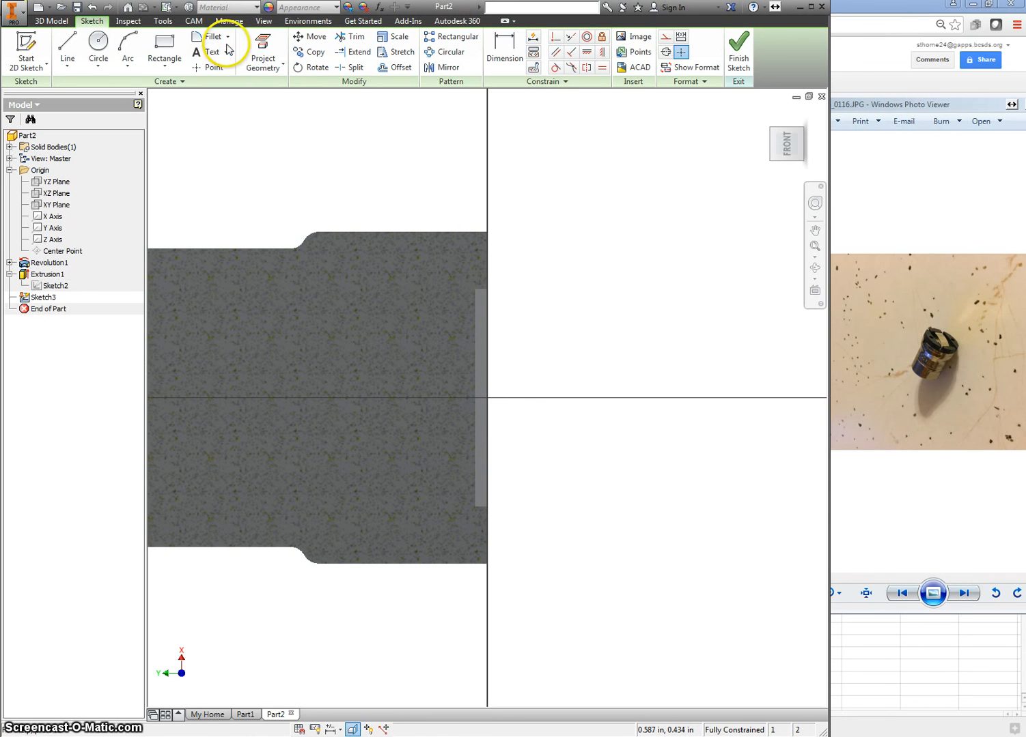
click(263, 49)
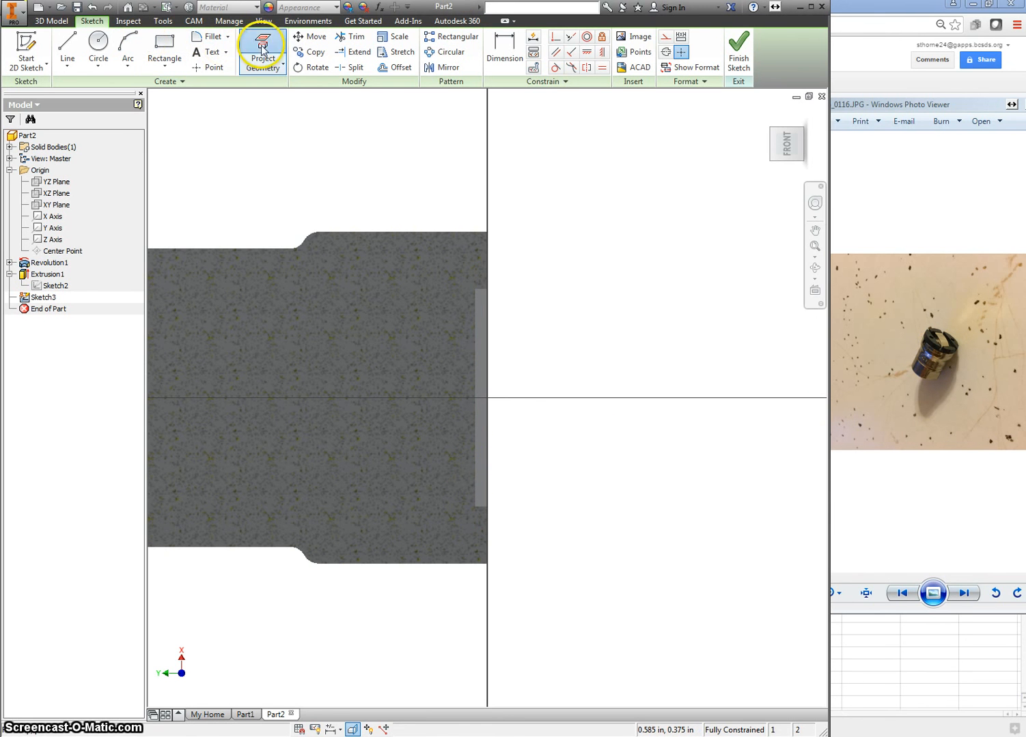
click(476, 463)
right_click(541, 430)
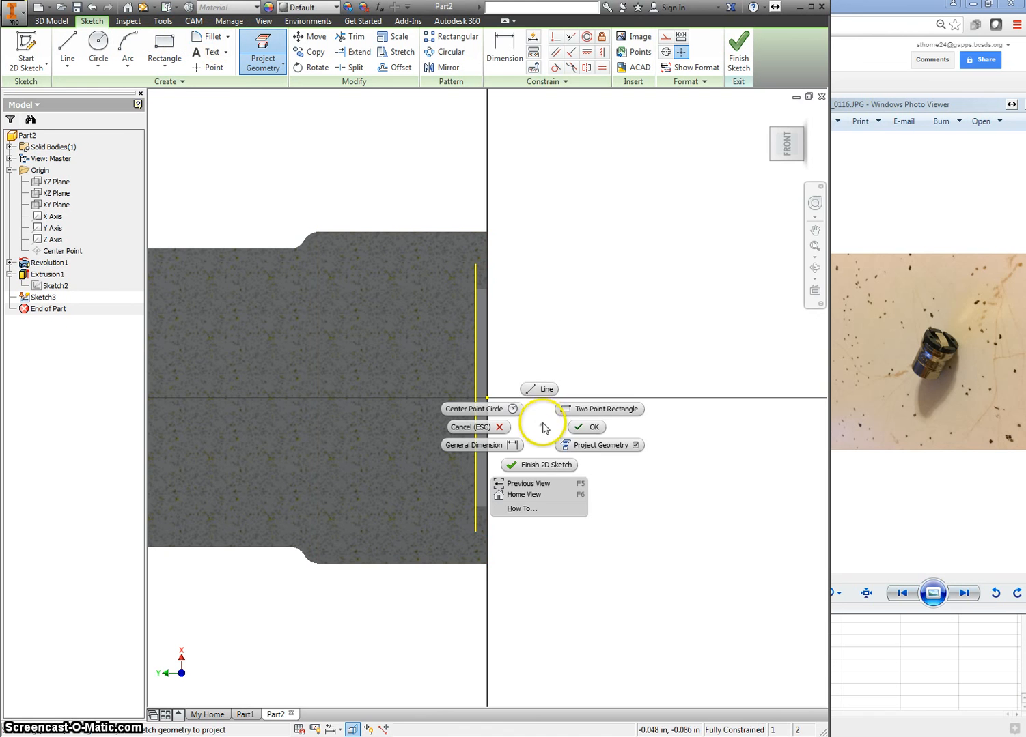
Step: Draw a three-point arc of about 0.875 in radius from the projected recess floor edge to just beyond the bottom face
click(127, 46)
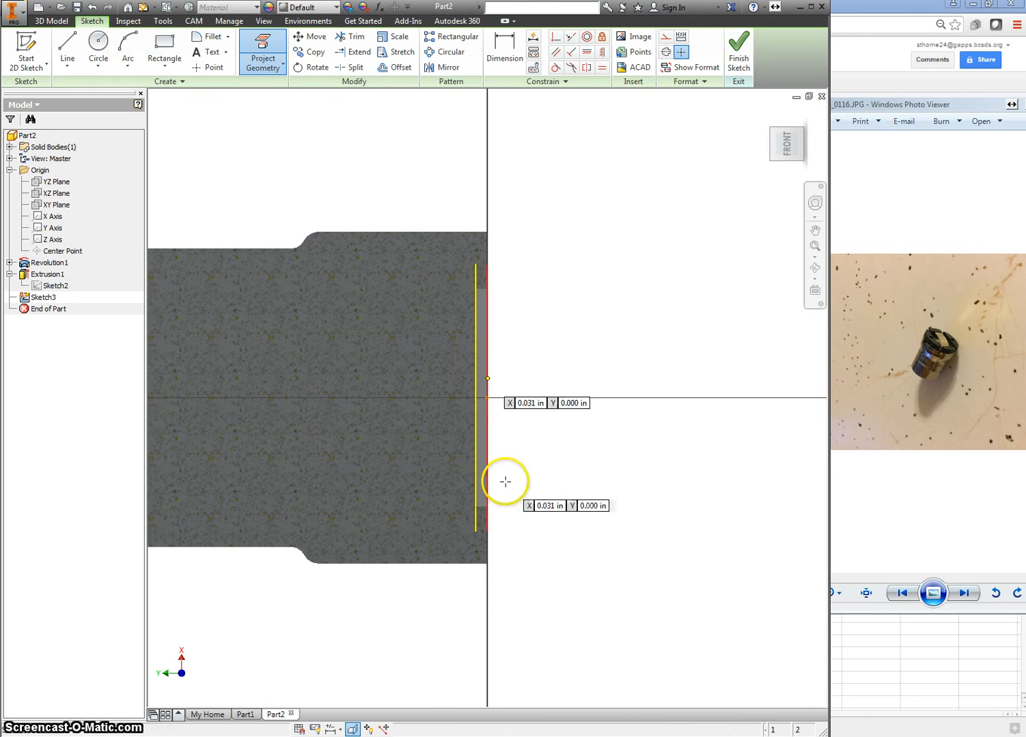
click(563, 473)
click(954, 352)
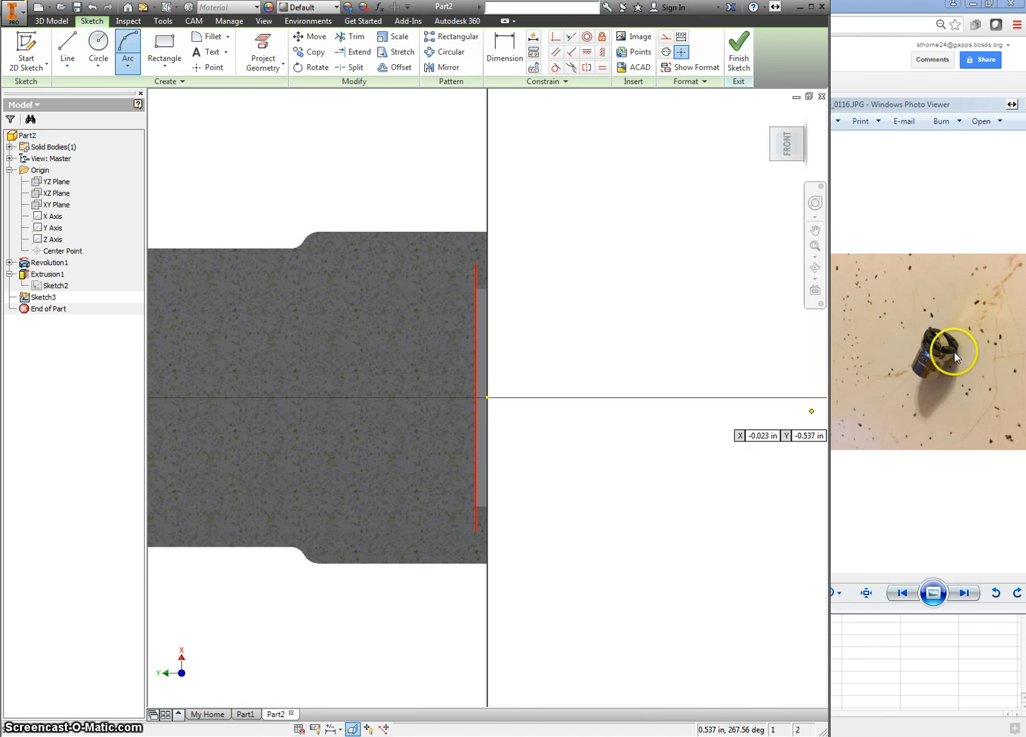
click(474, 500)
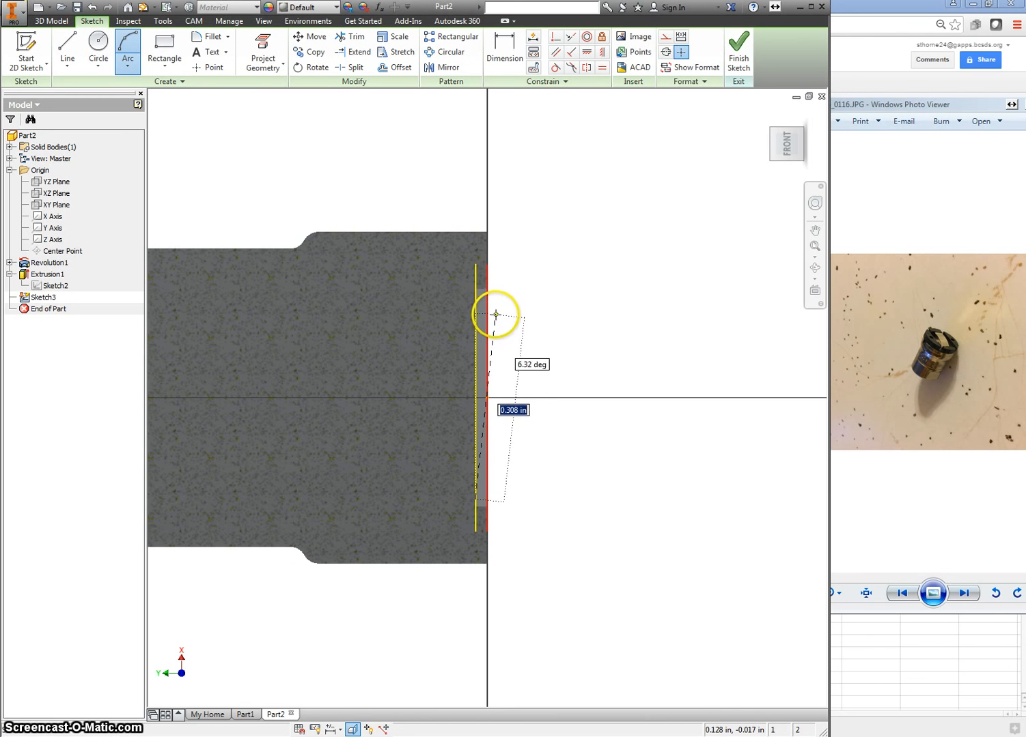
click(494, 314)
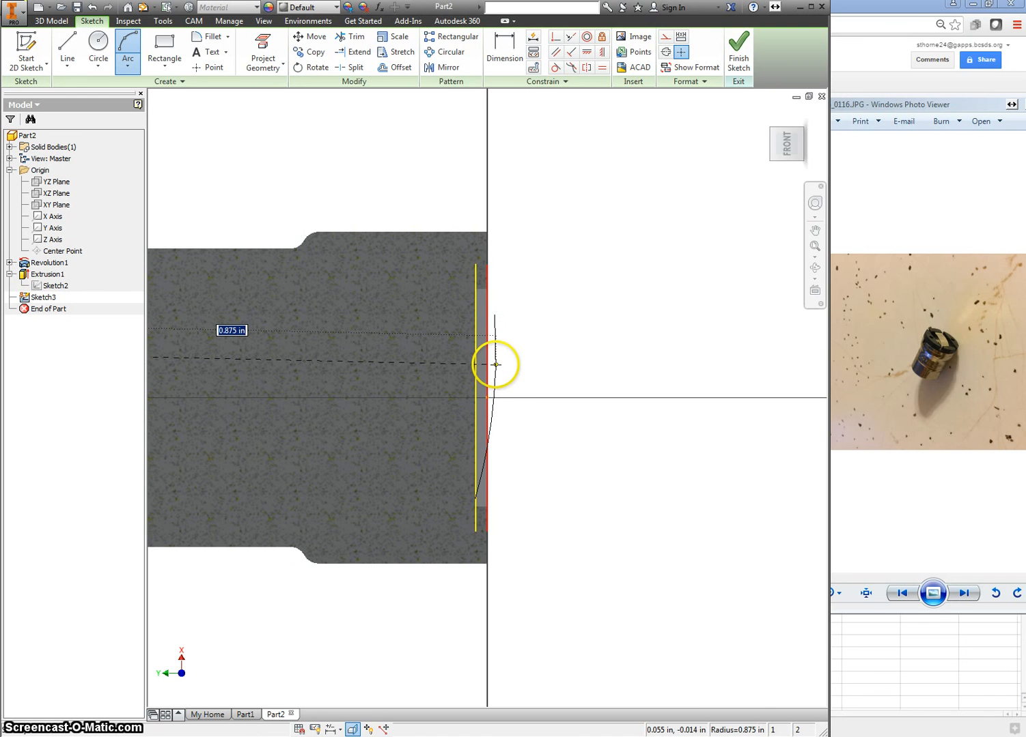
click(497, 364)
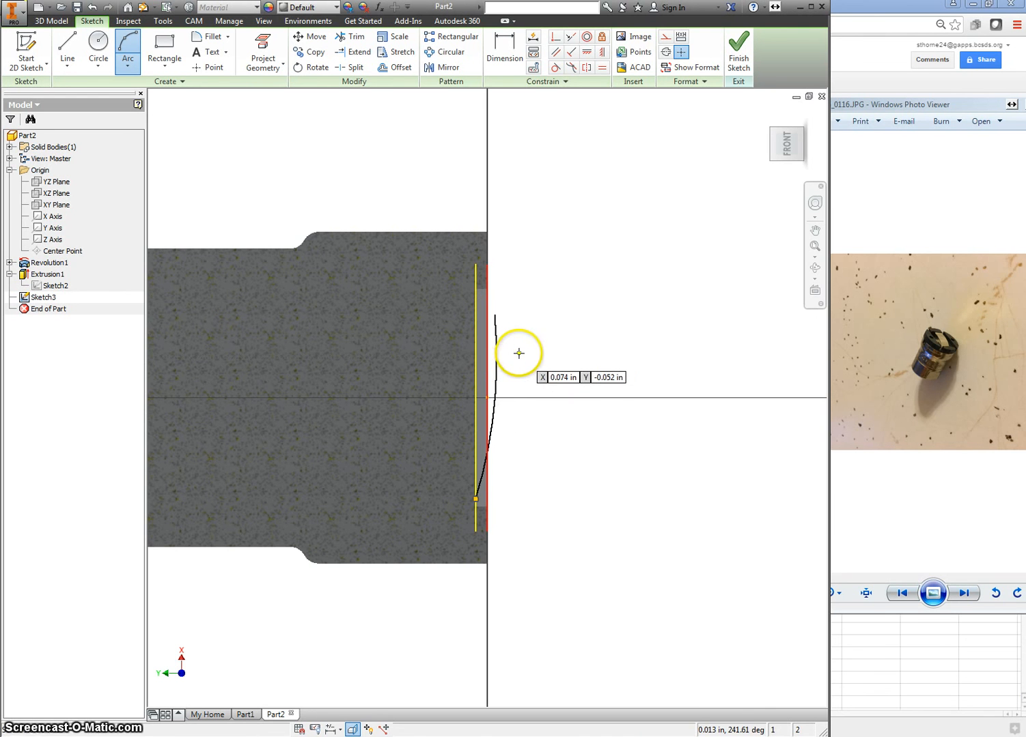
right_click(519, 353)
click(566, 353)
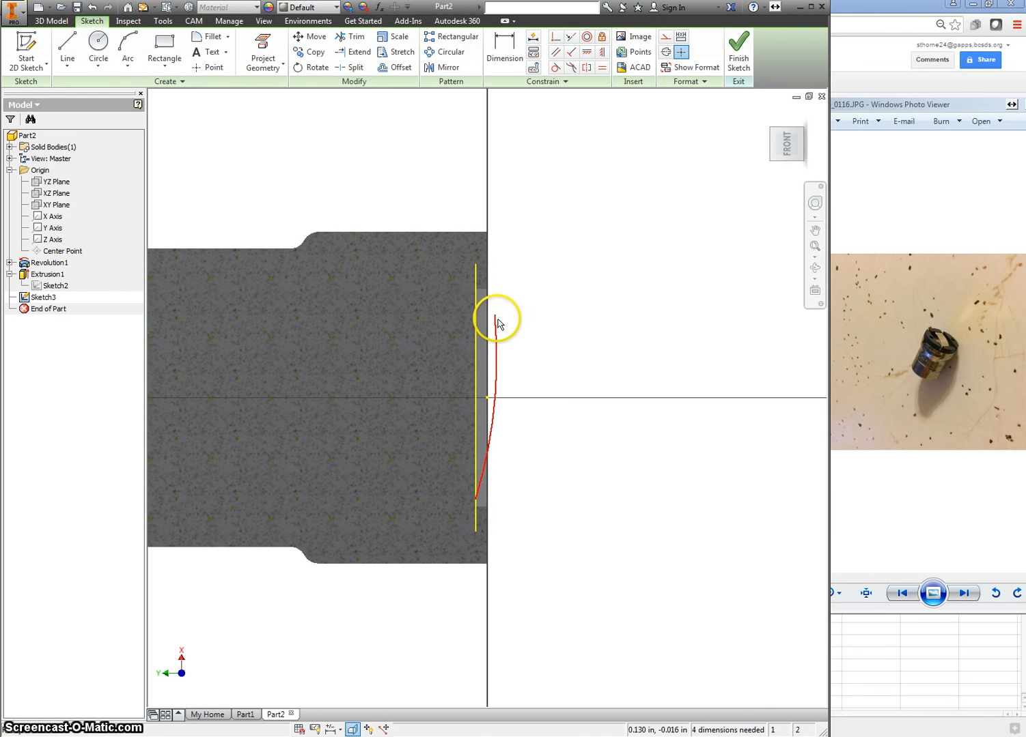
Step: Draw a vertical line up from the arc's outer end, followed by a short horizontal line back toward the part
right_click(508, 370)
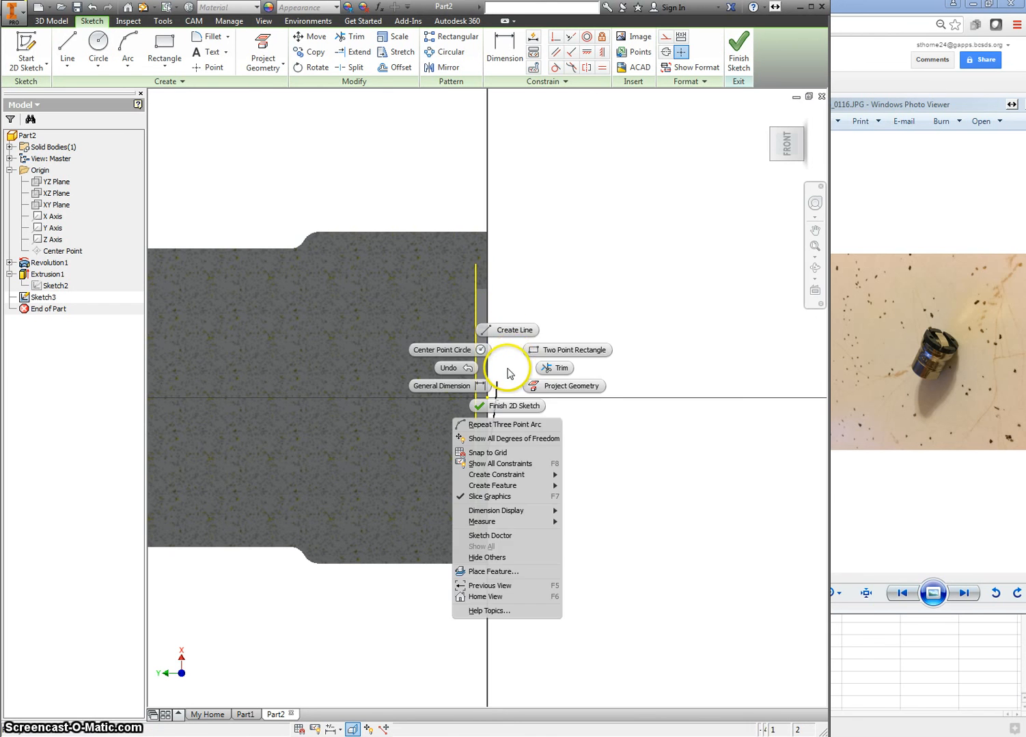
click(510, 329)
click(496, 381)
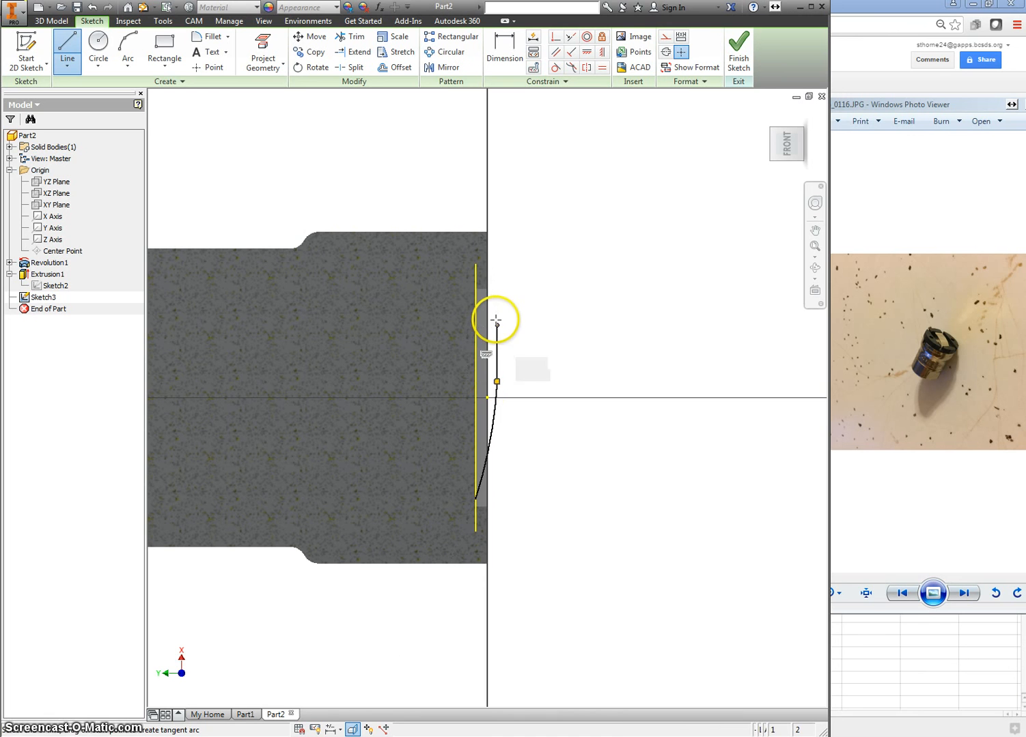
scroll(490, 328, up, 2)
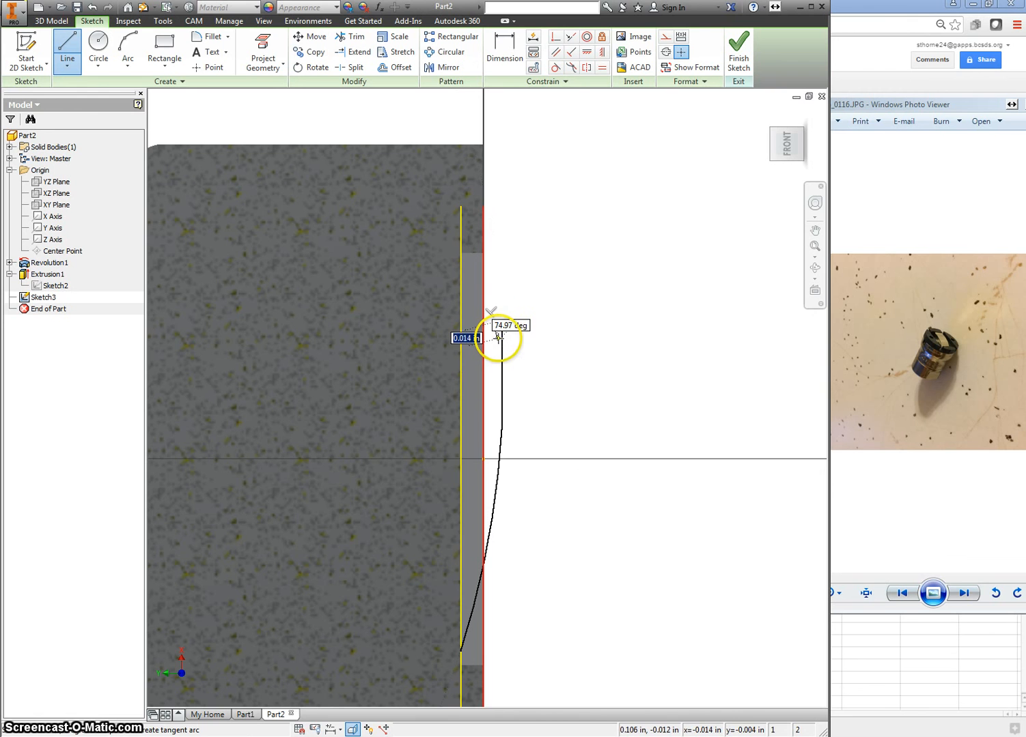
right_click(498, 338)
click(549, 339)
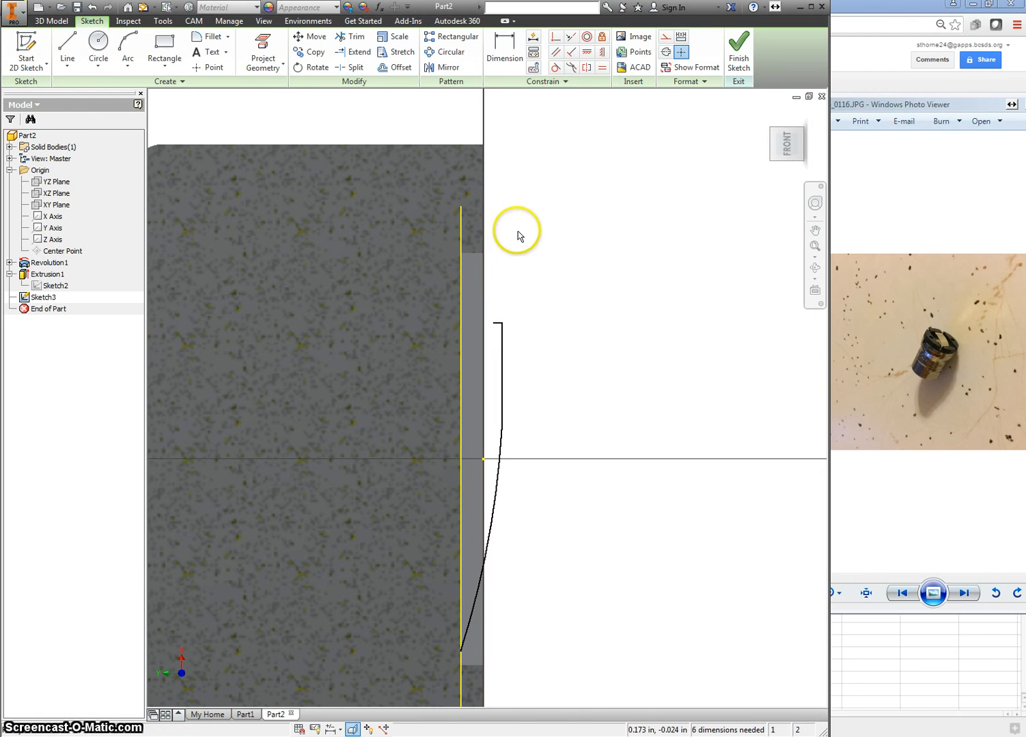
Step: Delete the short horizontal line at the upper end of the clip profile
click(401, 71)
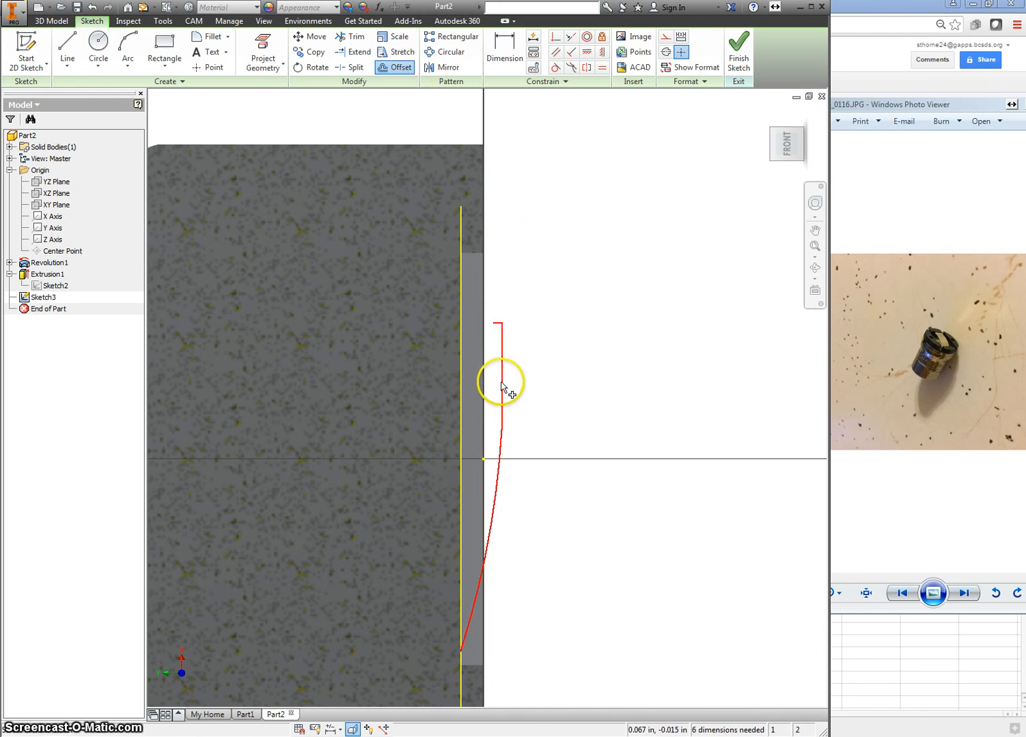
right_click(532, 319)
click(496, 321)
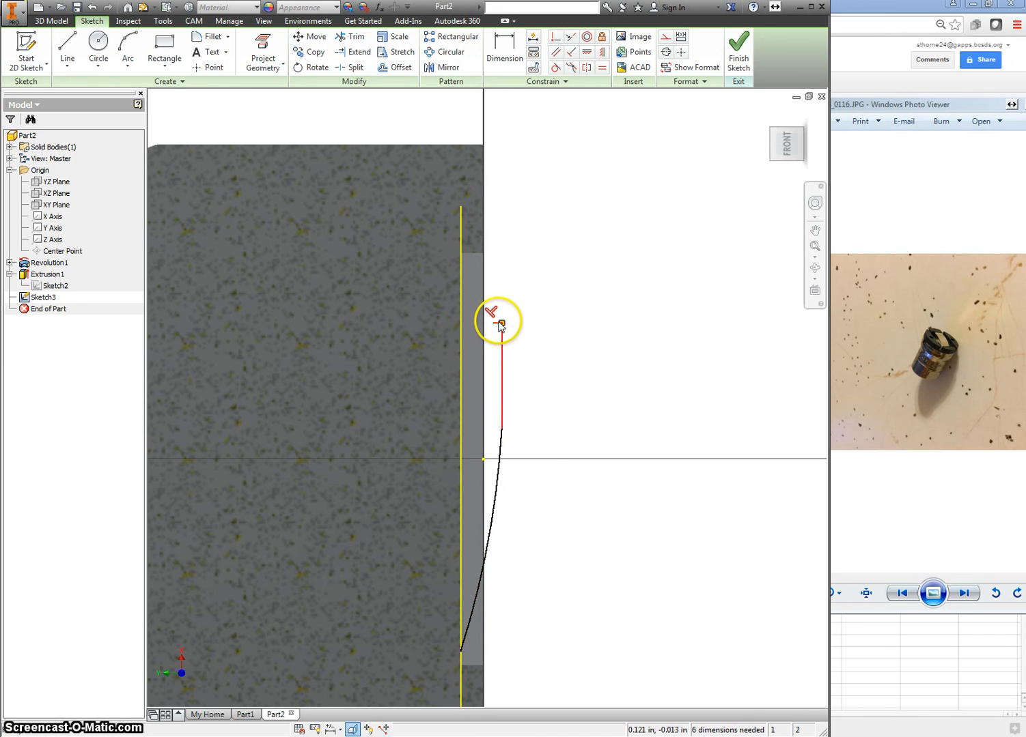
right_click(500, 326)
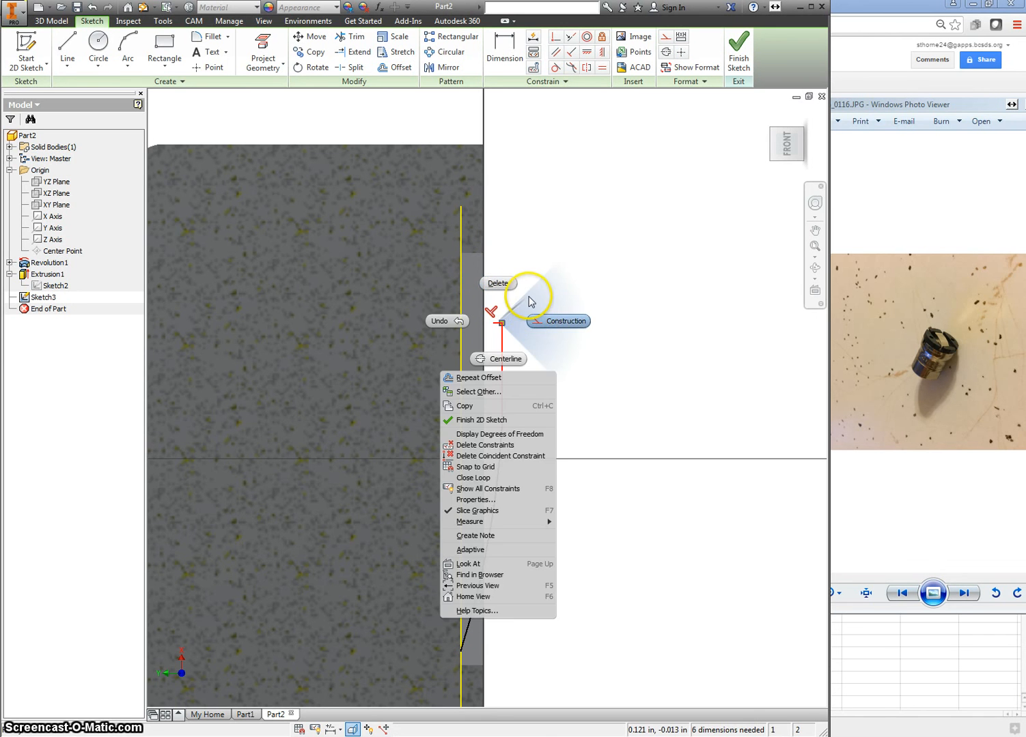
click(532, 302)
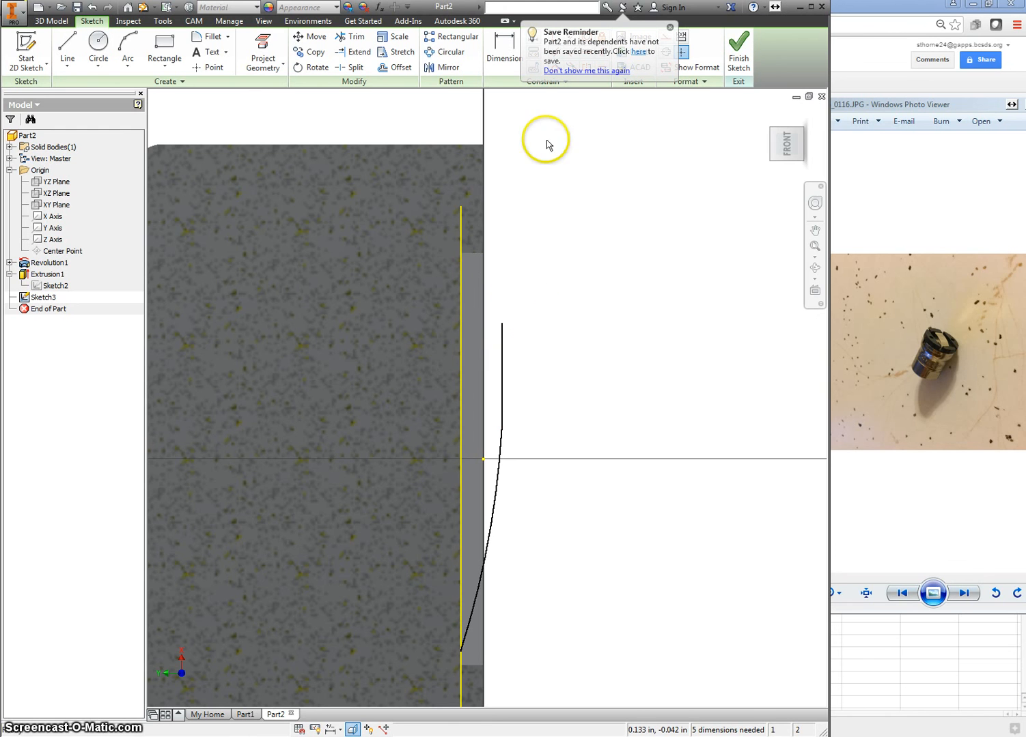
Step: Offset the line and arc about 0.002 in toward the part and close their upper ends with a short line
key(o)
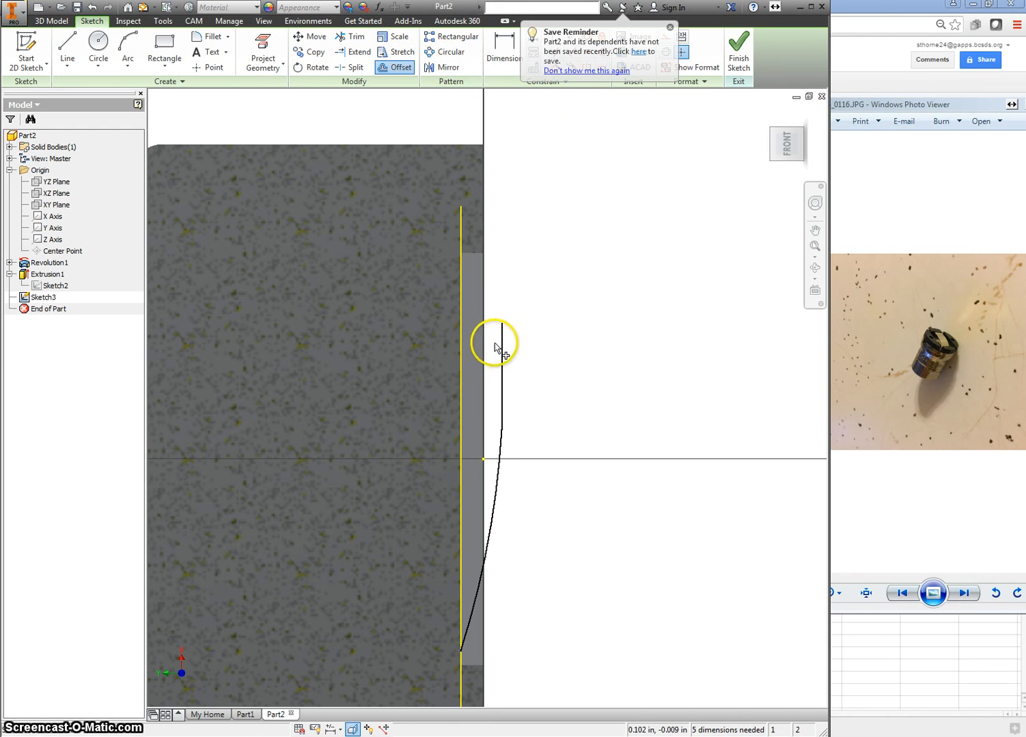
click(502, 345)
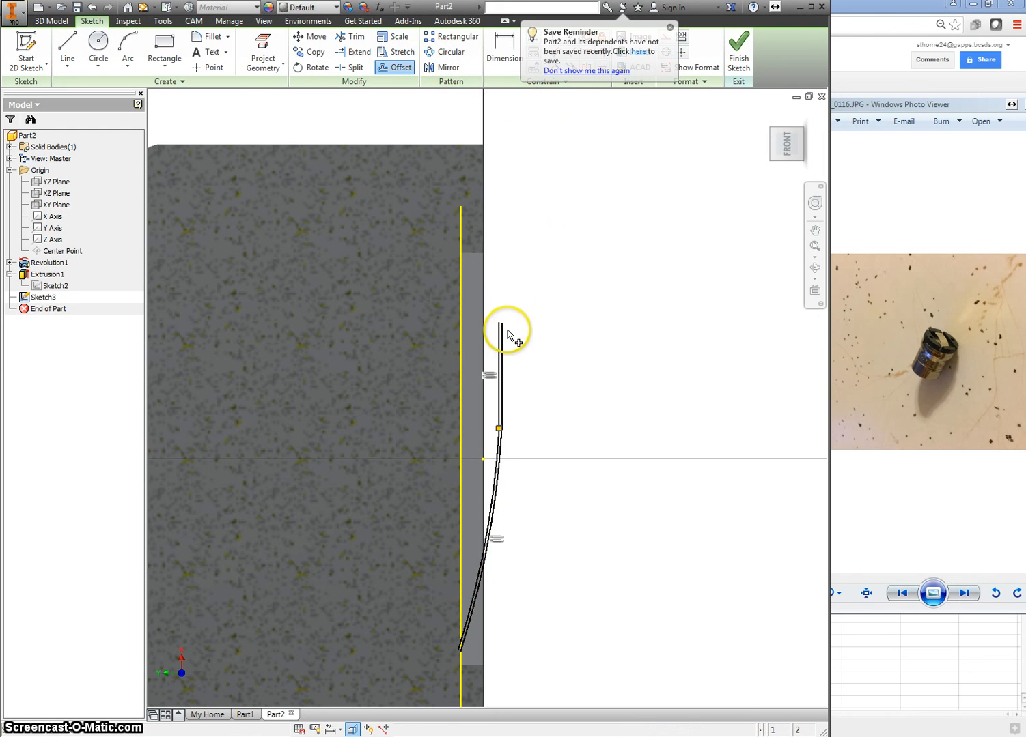
scroll(500, 345, down, 3)
right_click(515, 321)
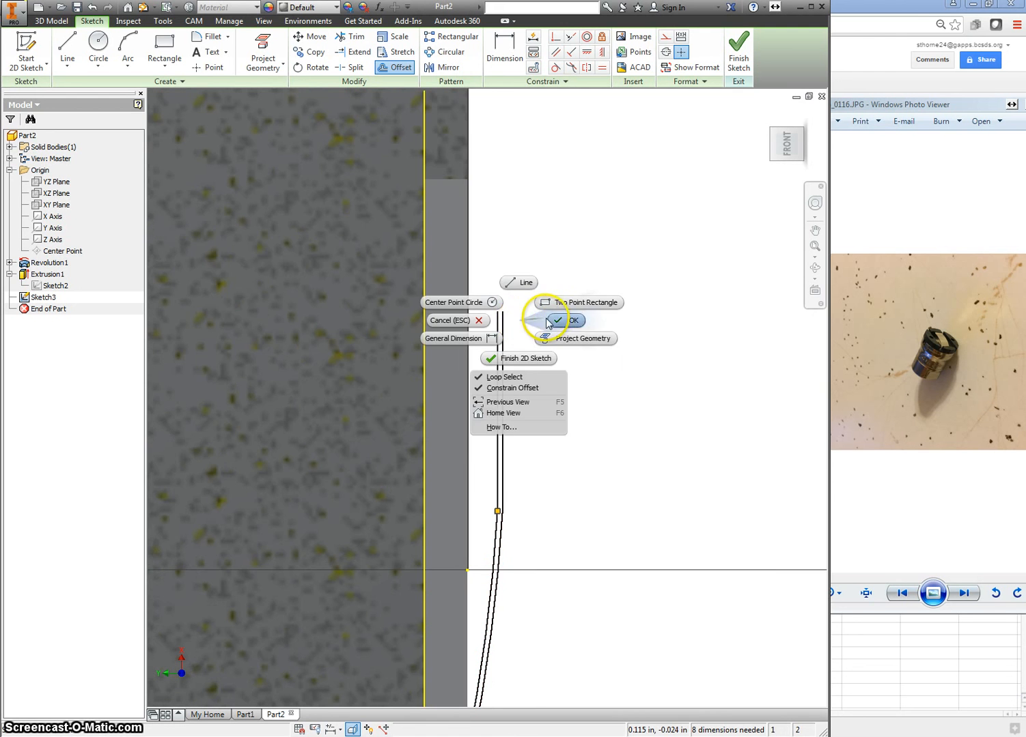
click(519, 283)
scroll(497, 309, down, 3)
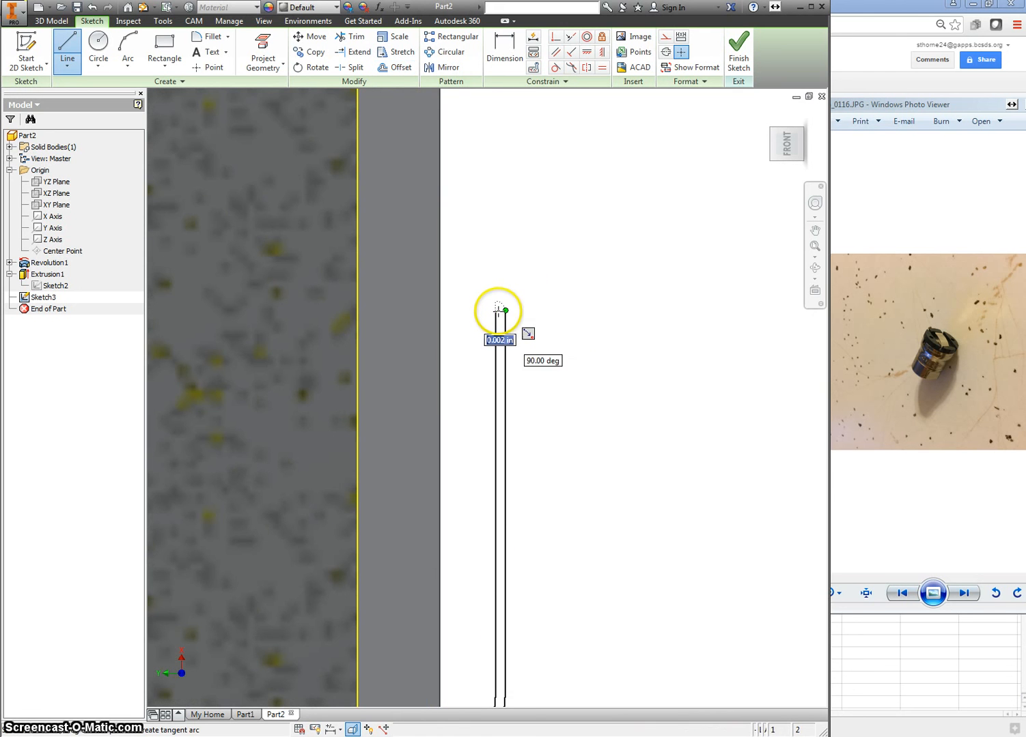
scroll(543, 371, up, 3)
Step: Trim the end of the offset arc that overruns the projected recess floor edge
middle_drag(544, 592, 539, 362)
scroll(480, 534, down, 4)
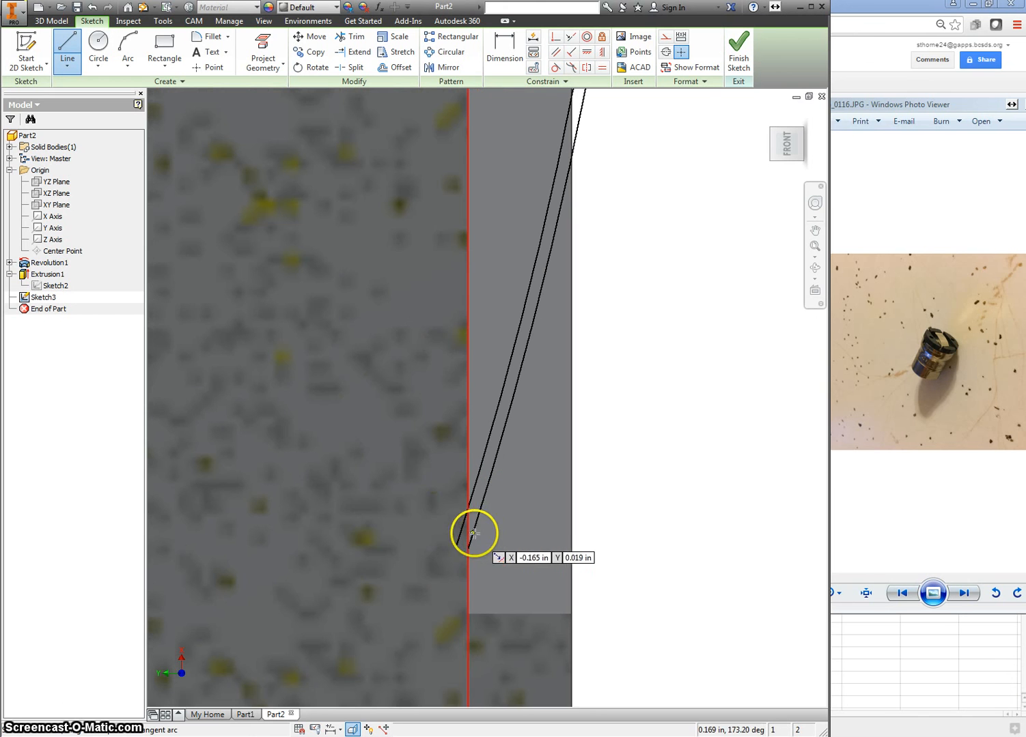
right_click(435, 517)
click(478, 517)
right_click(437, 512)
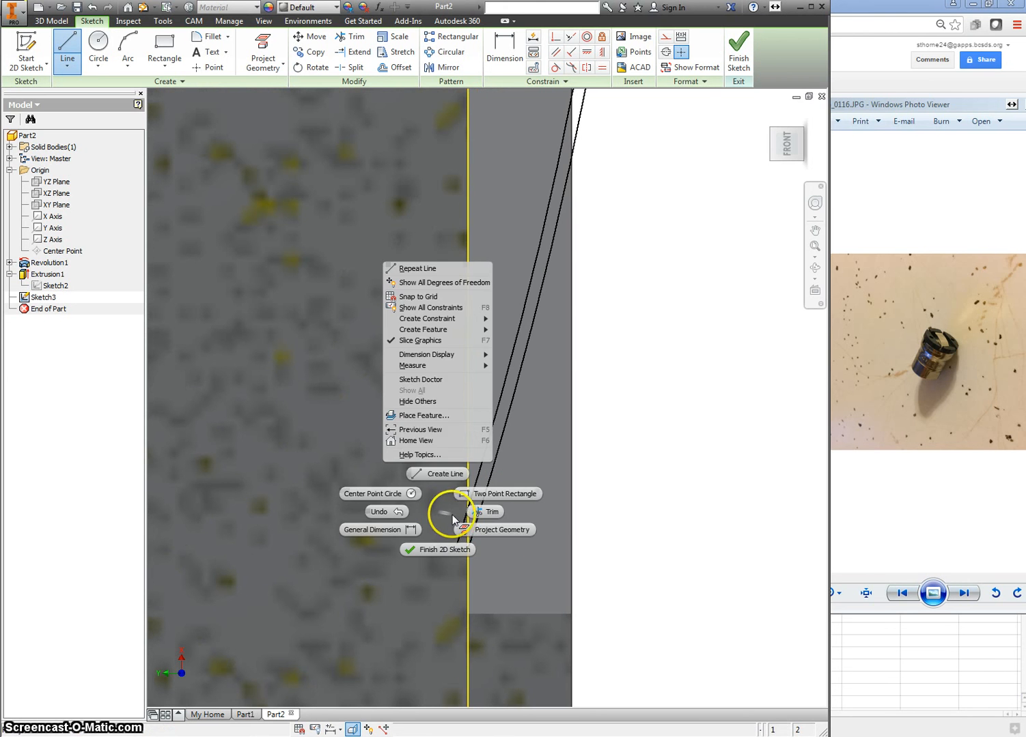
click(486, 512)
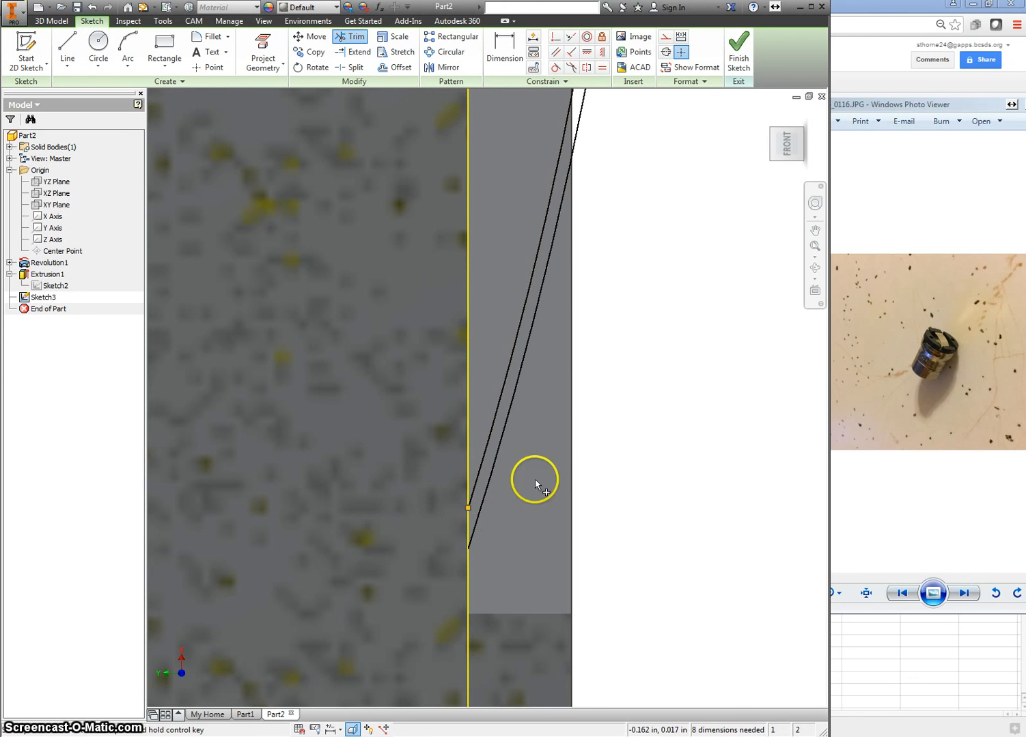
Step: Dimension the thickness of the clip strip at its upper end as .002 in and finish the sketch
scroll(575, 427, up, 3)
middle_drag(606, 493, 600, 526)
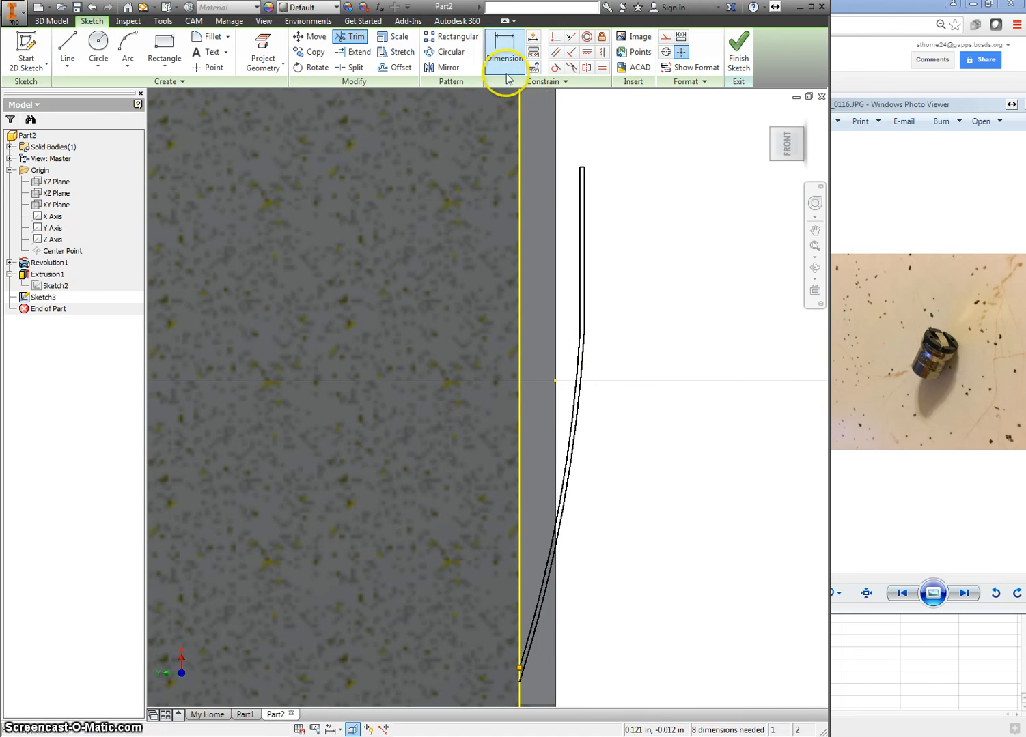
click(504, 51)
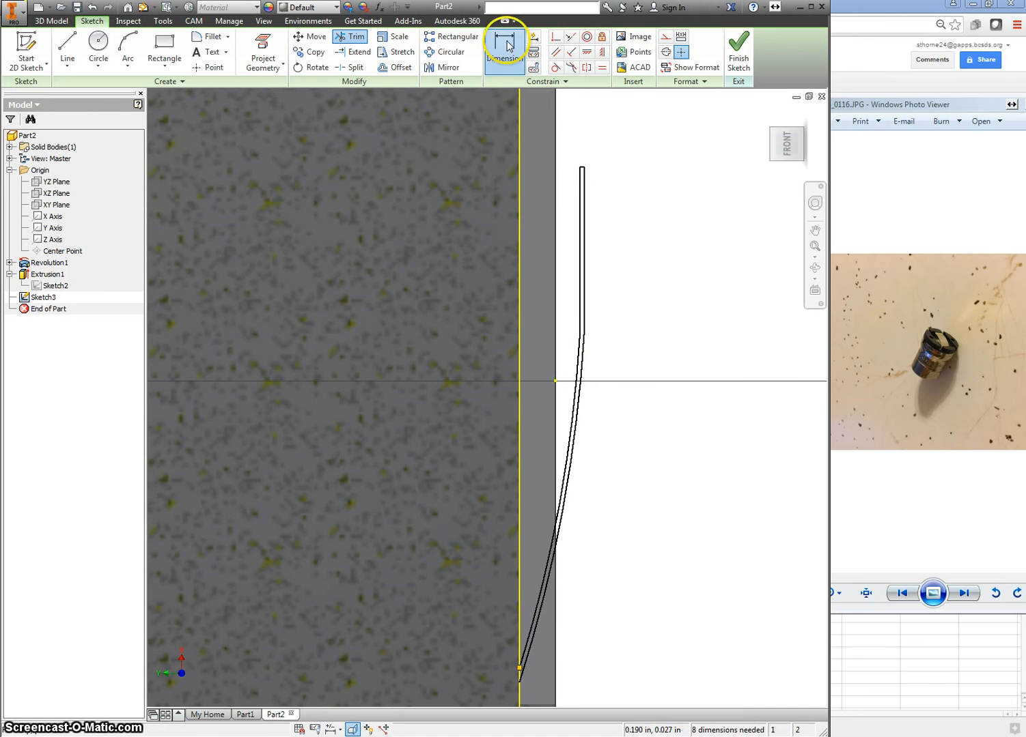
click(581, 172)
click(605, 145)
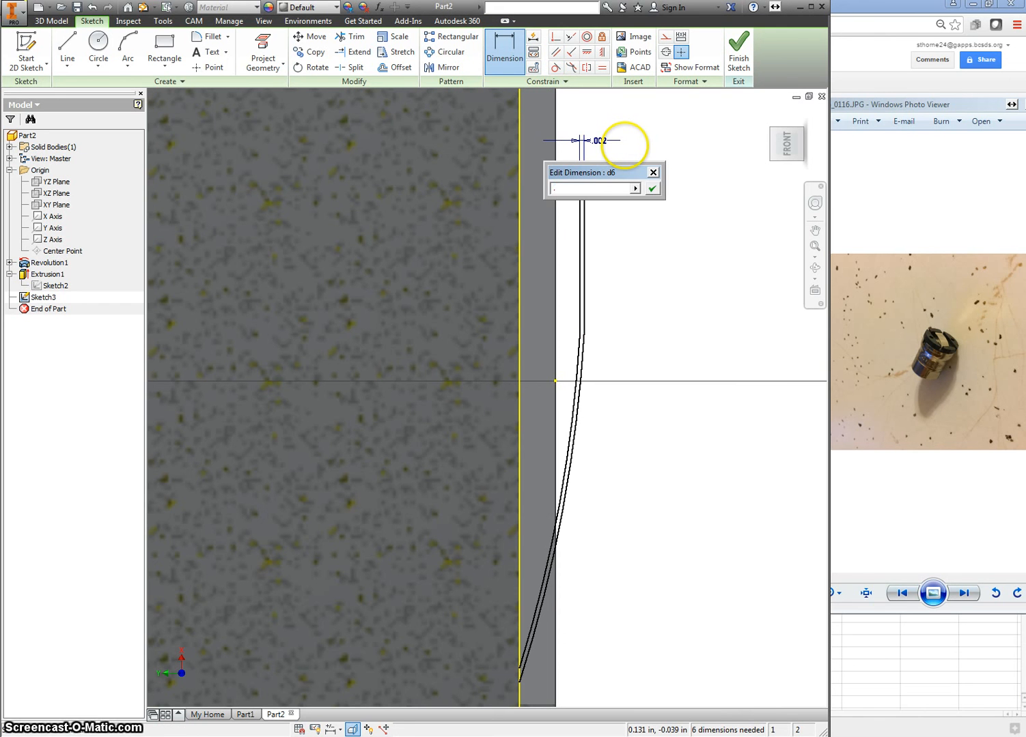
text(.002)
key(Return)
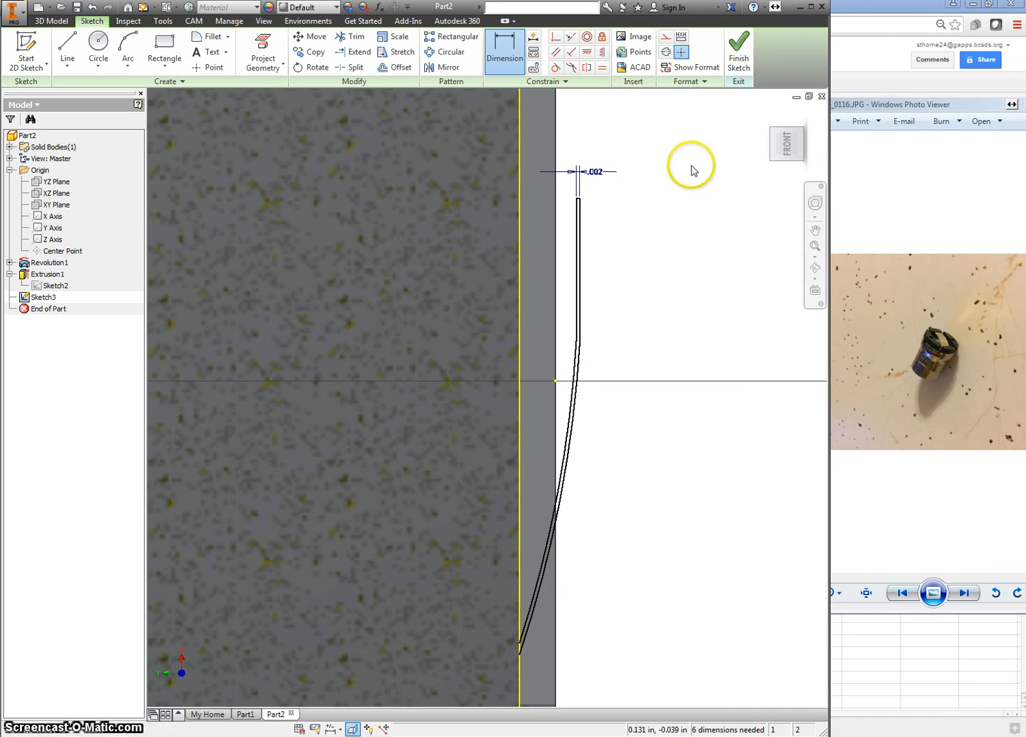
click(739, 54)
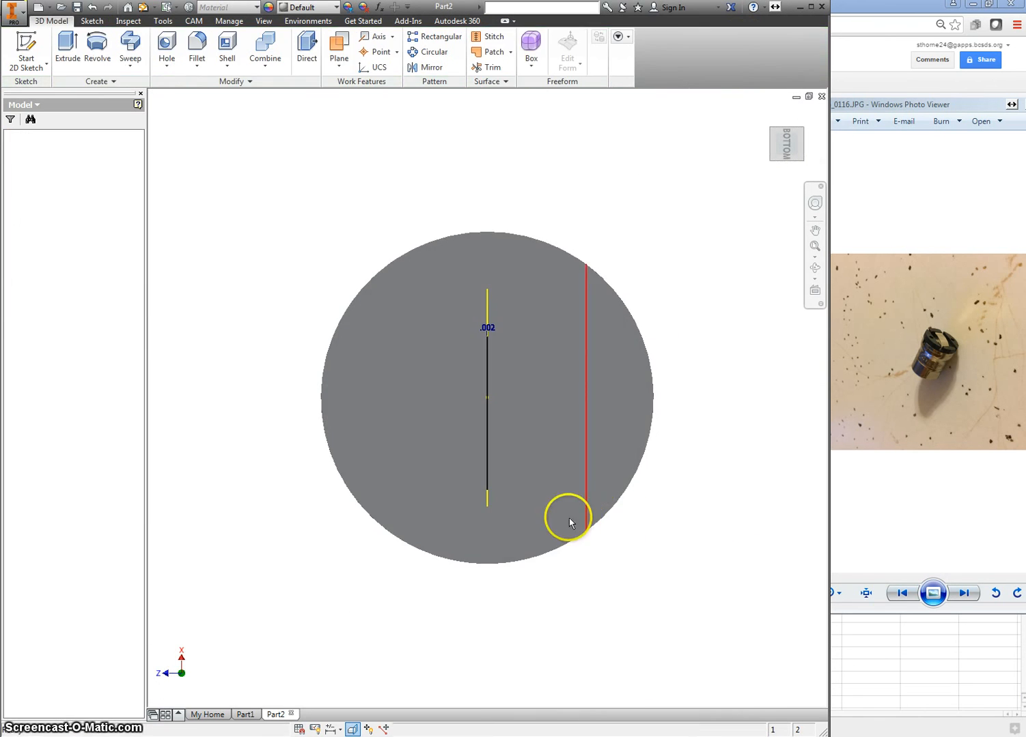
Step: Extrude the thin clip profile .2 in symmetrically about its sketch plane, joining it to the part
click(772, 159)
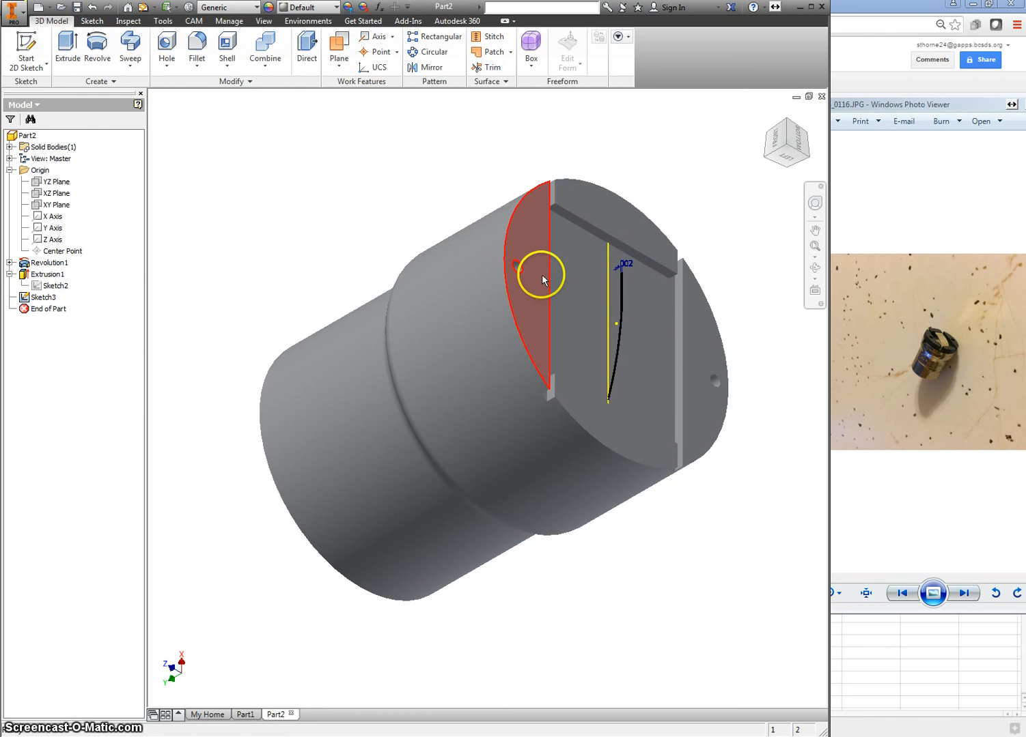
click(66, 42)
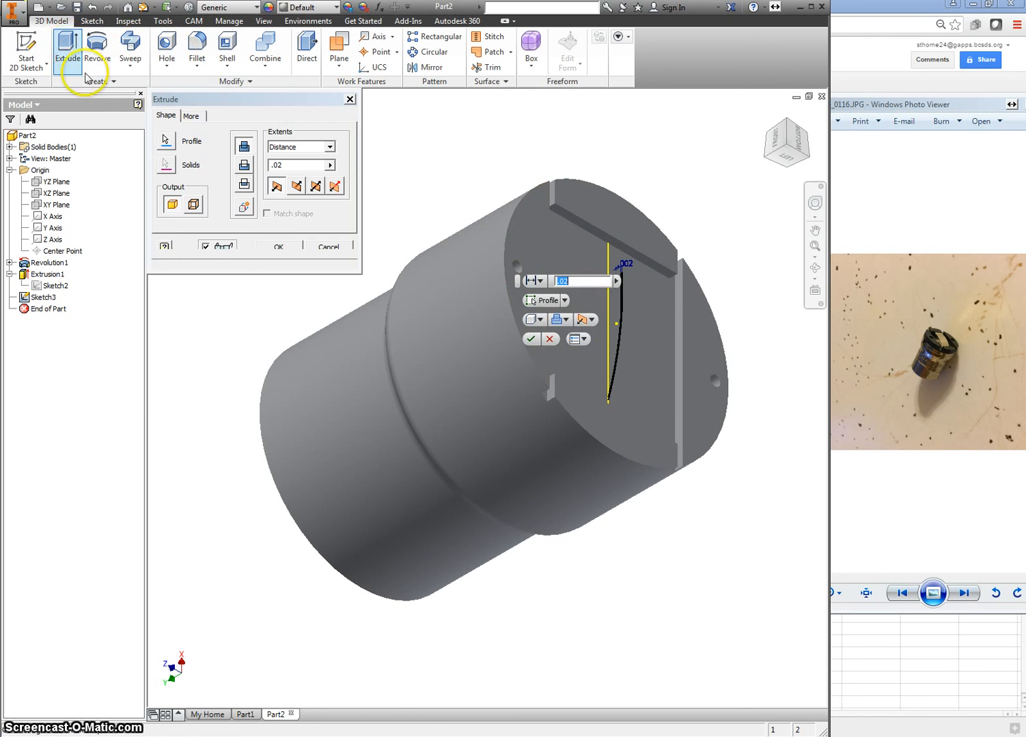
click(315, 186)
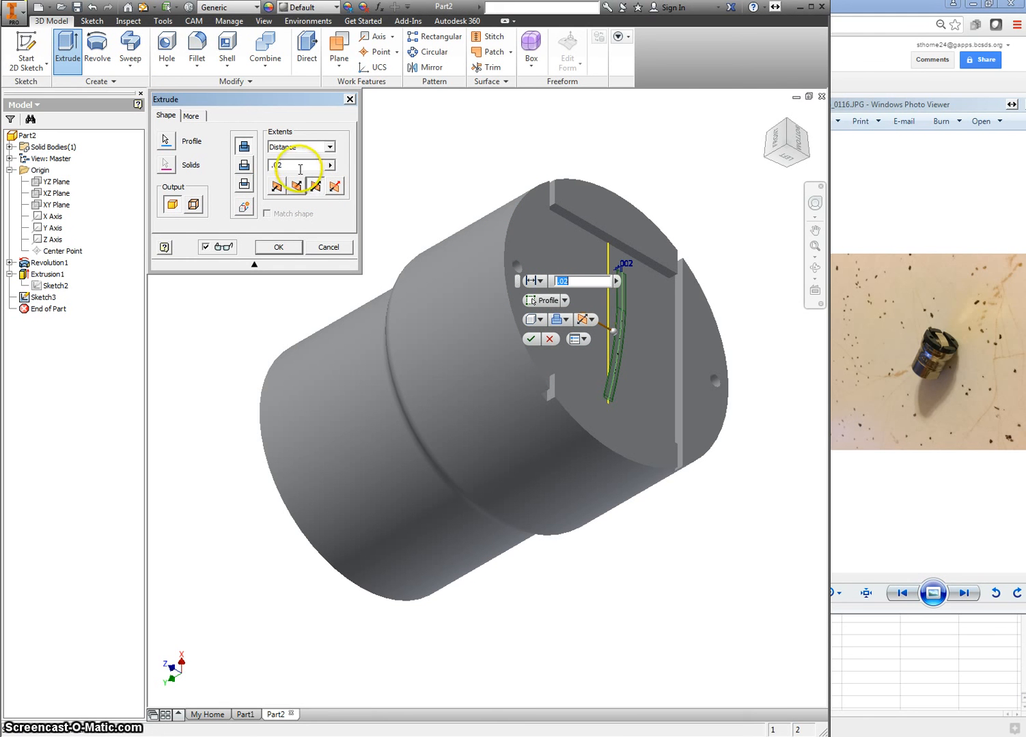
click(299, 167)
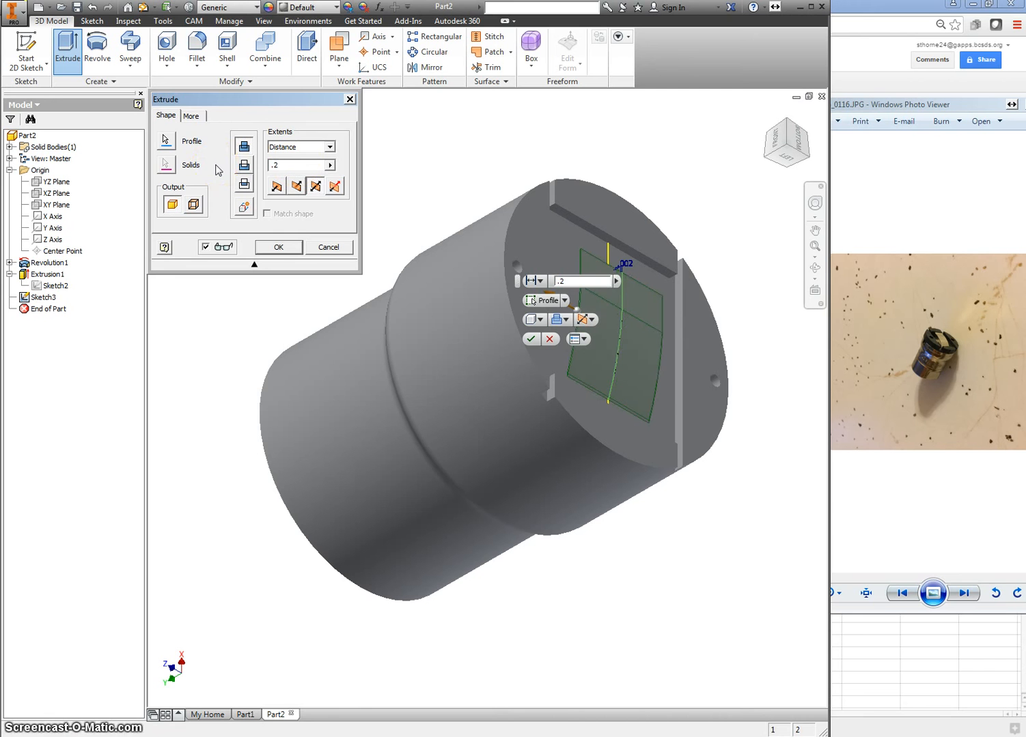
click(278, 246)
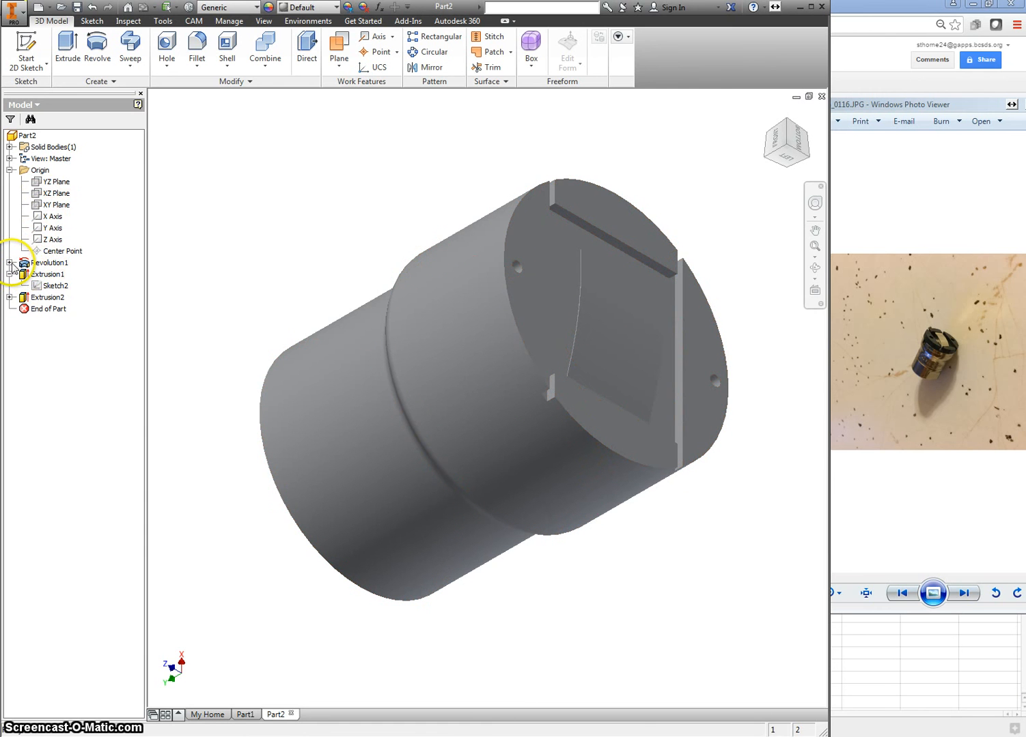
Step: Edit the revolved body's profile sketch and draw a narrow upright rectangle across the outer edge line near the bottom-face end
double_click(44, 284)
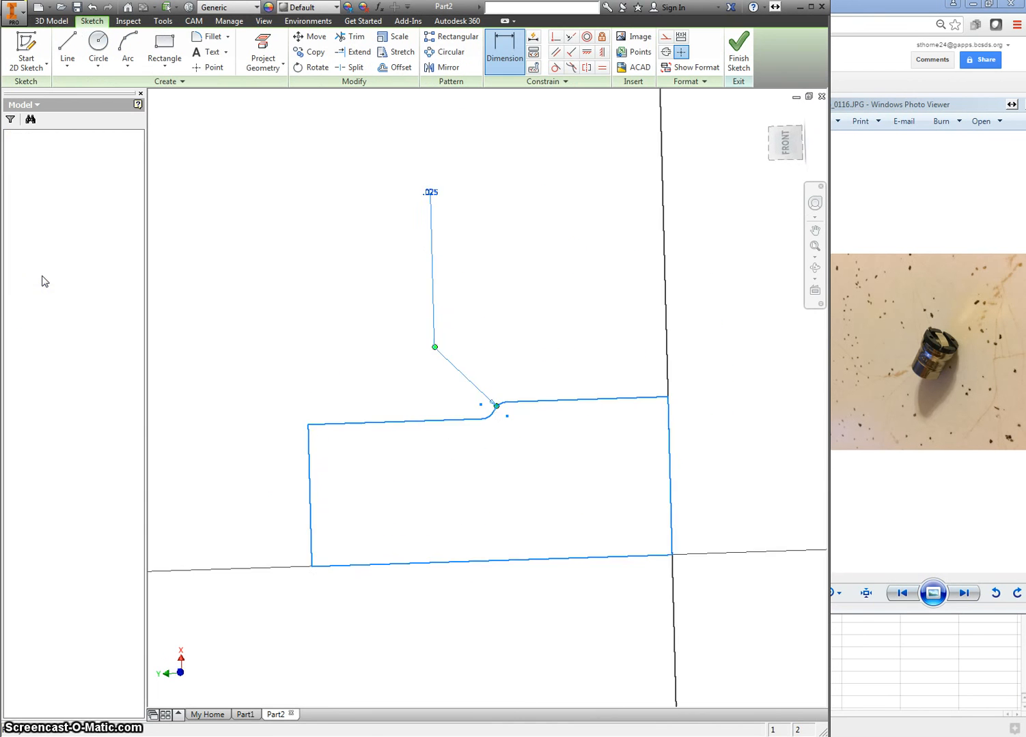
right_click(643, 397)
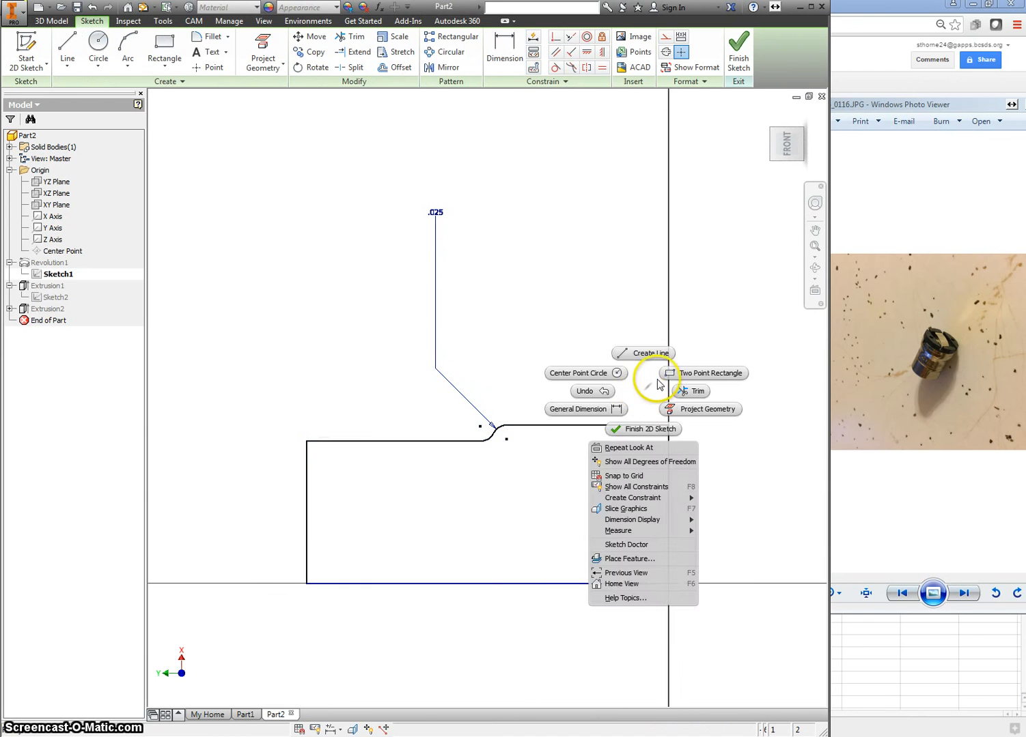
click(691, 373)
scroll(646, 421, up, 2)
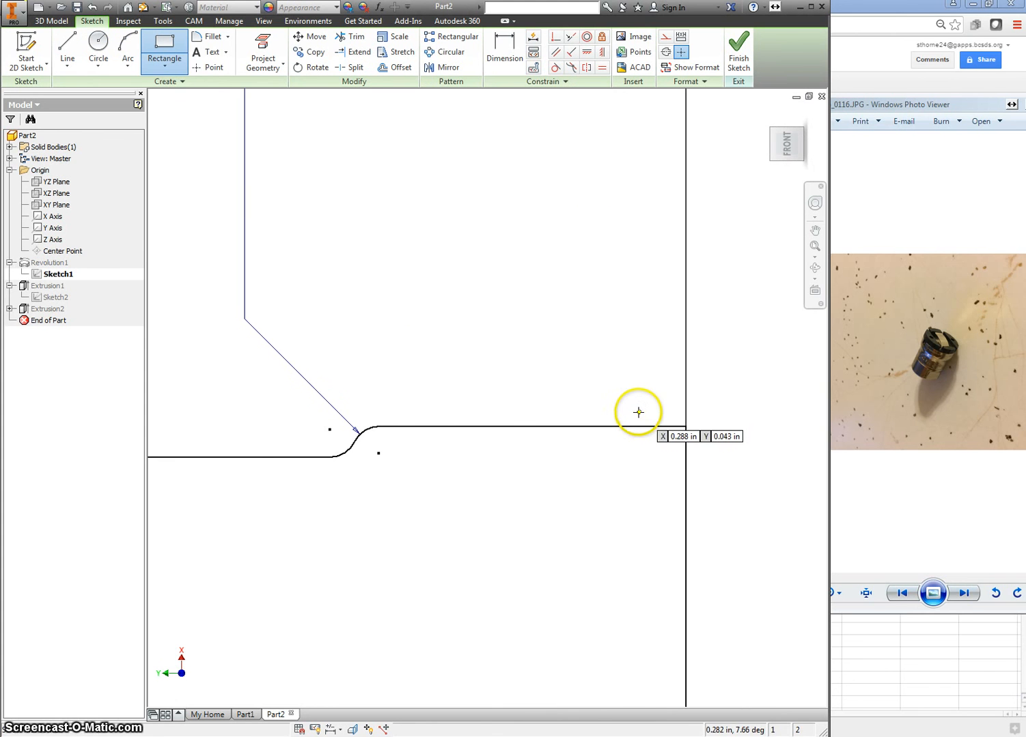
click(637, 412)
click(639, 435)
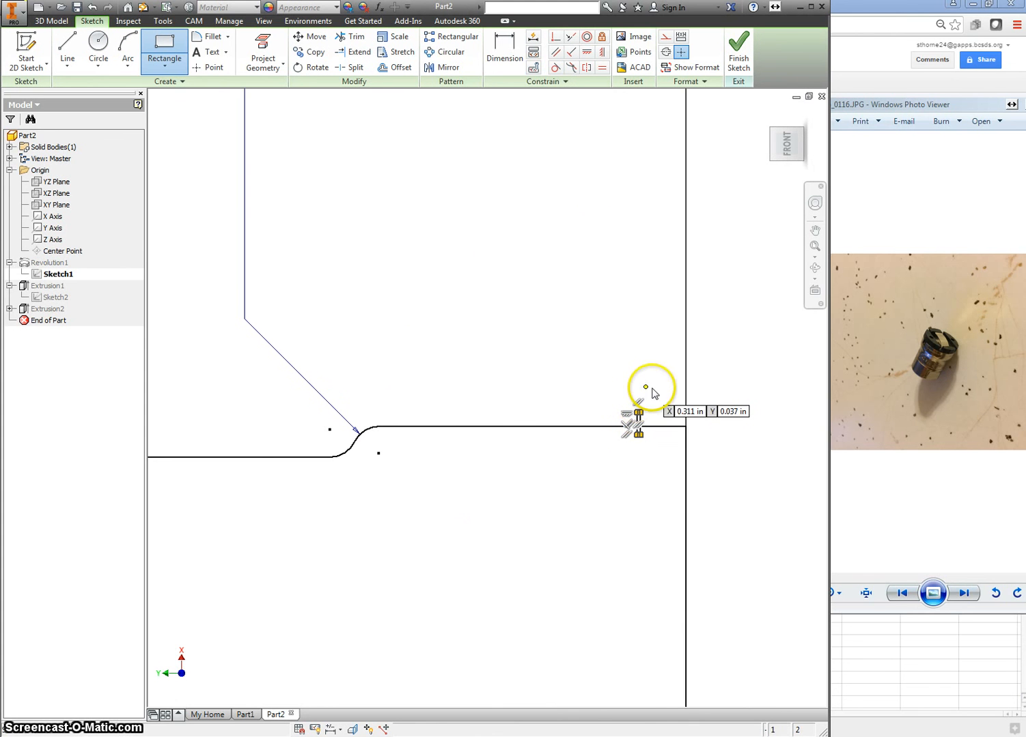
right_click(649, 388)
click(611, 389)
Step: Trim the rectangle and outer edge line to leave a narrow groove notch in the revolve profile, and finish the sketch
right_click(646, 415)
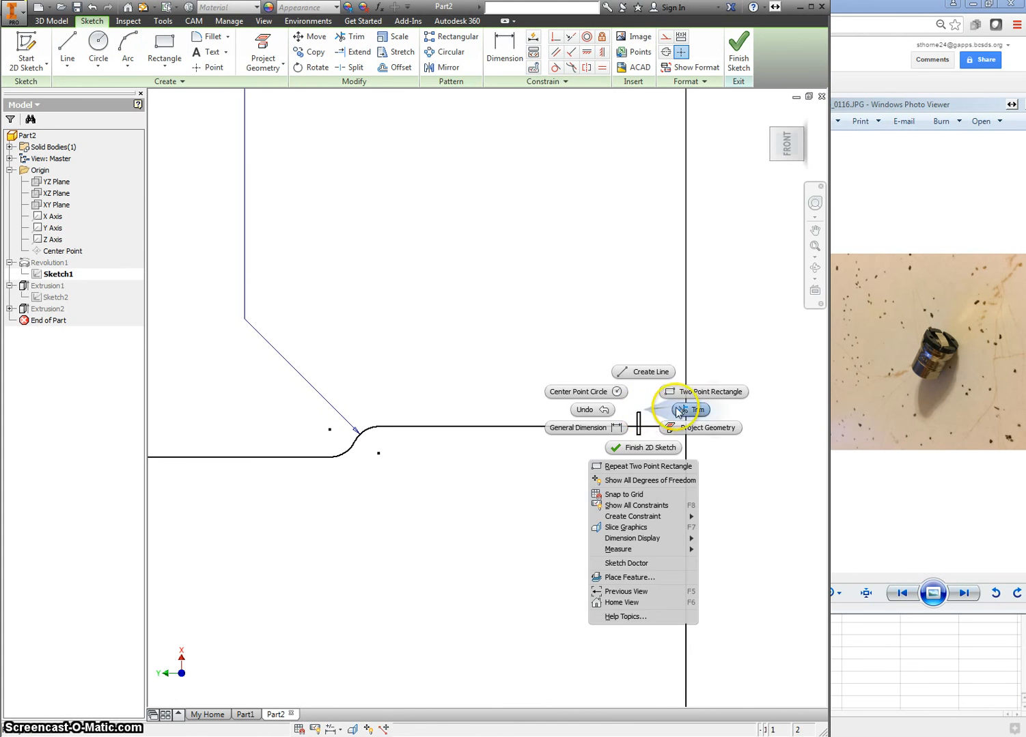
click(686, 410)
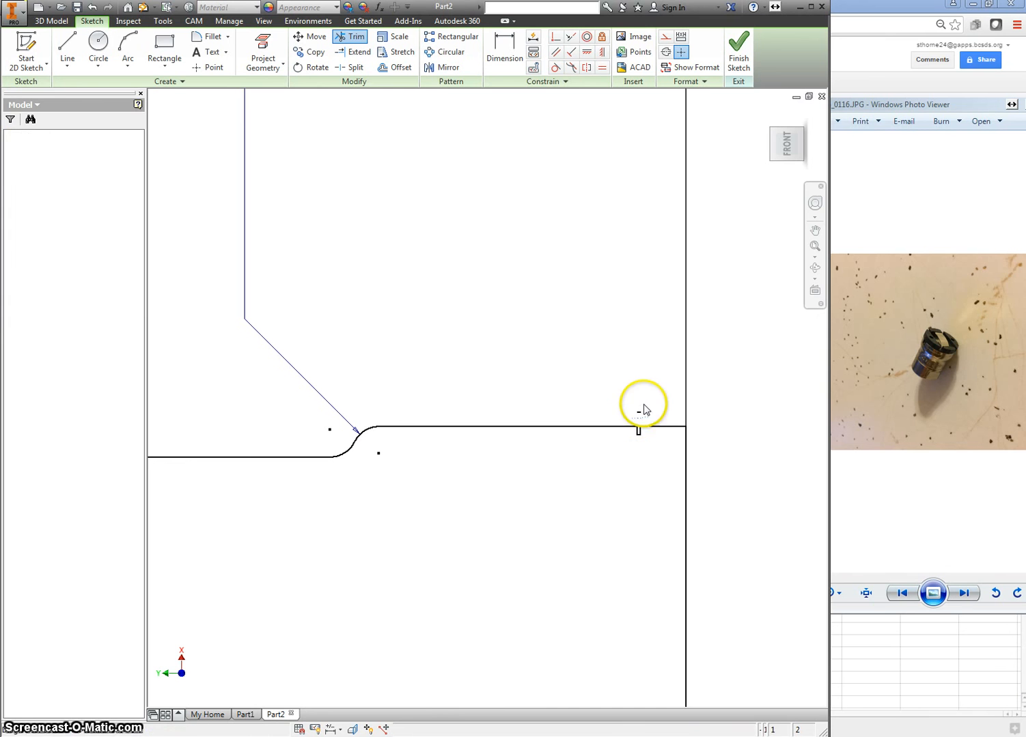
click(641, 411)
scroll(637, 435, down, 3)
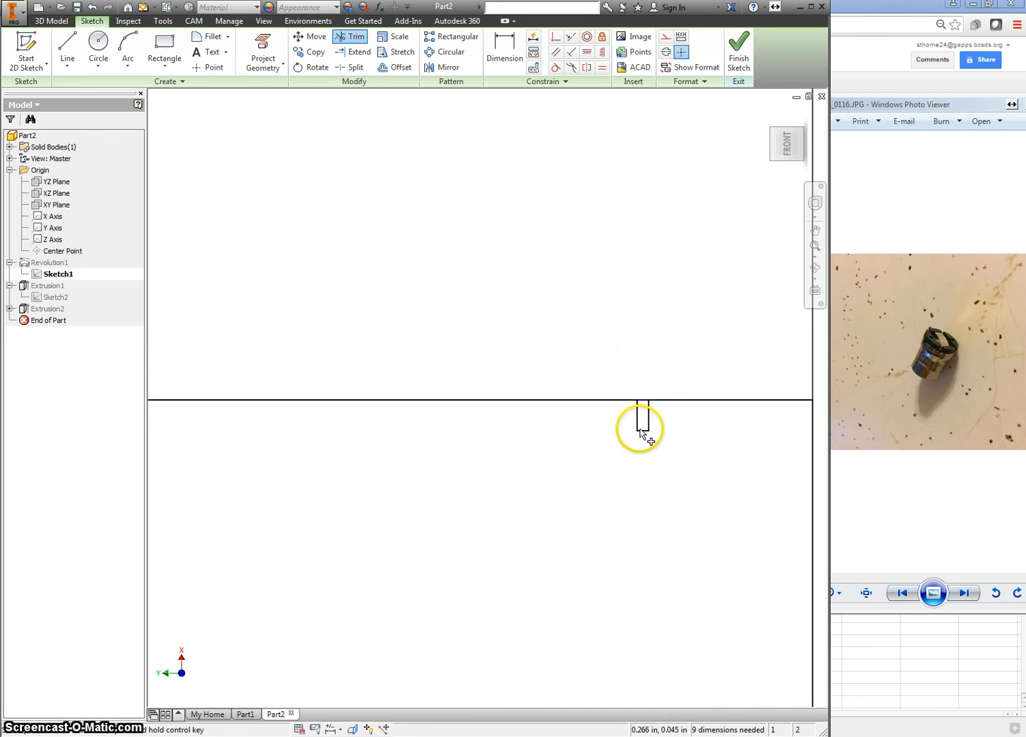
click(642, 400)
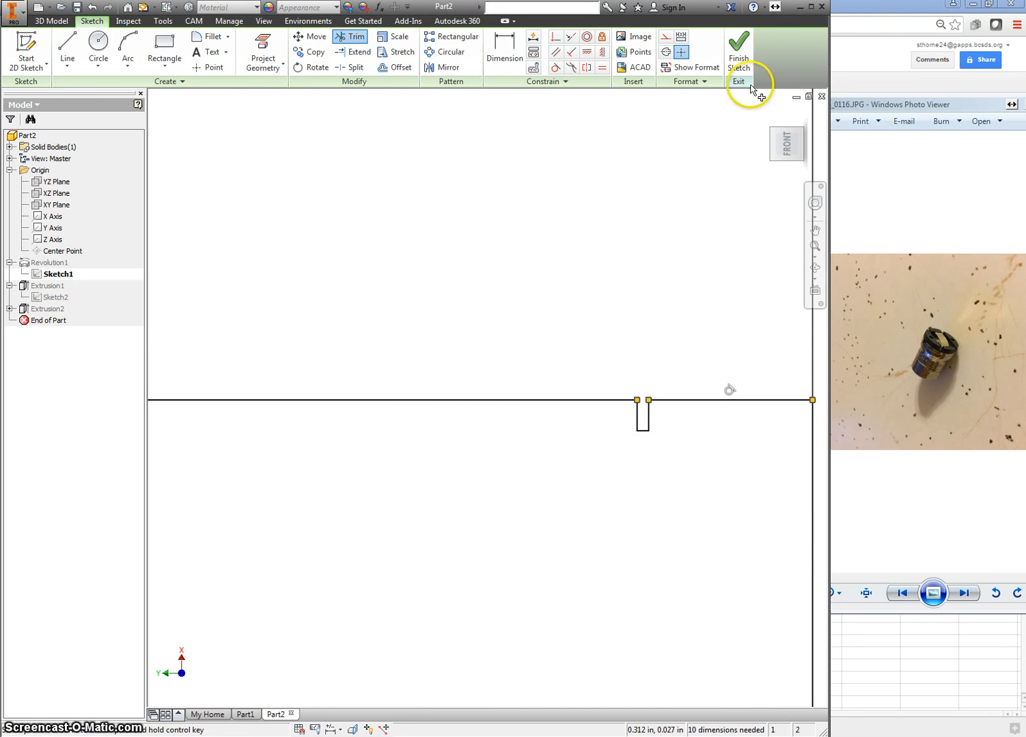
click(736, 58)
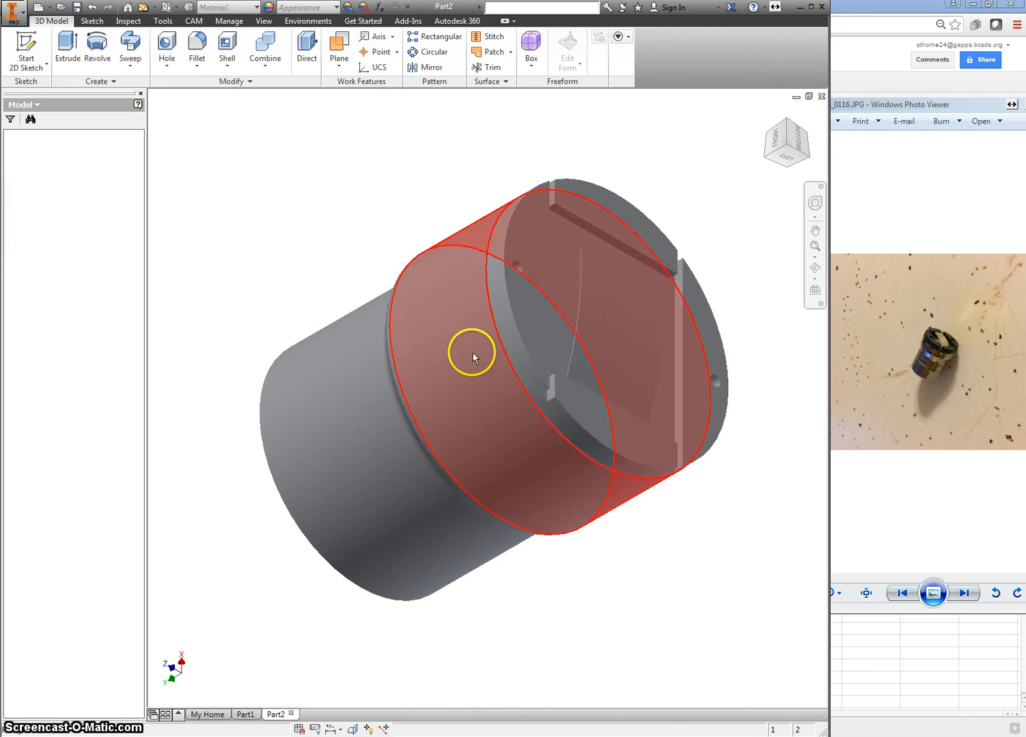
right_click(498, 281)
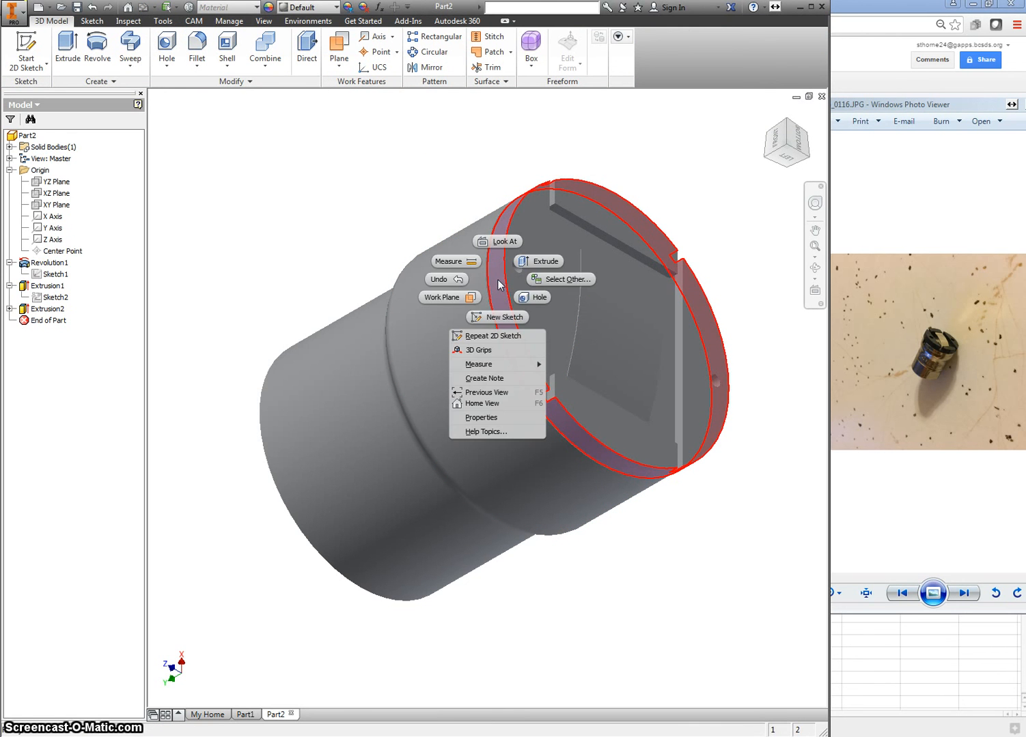
Step: Give the narrow outer band face at the bottom-face end the Black appearance
click(492, 416)
click(295, 134)
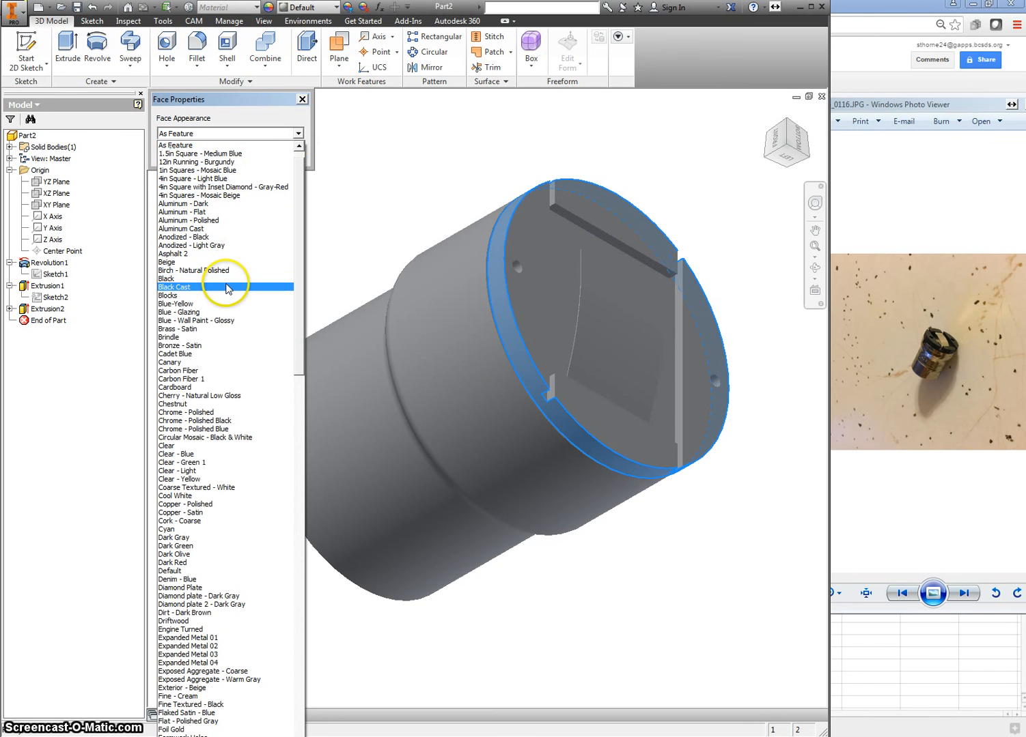
click(226, 279)
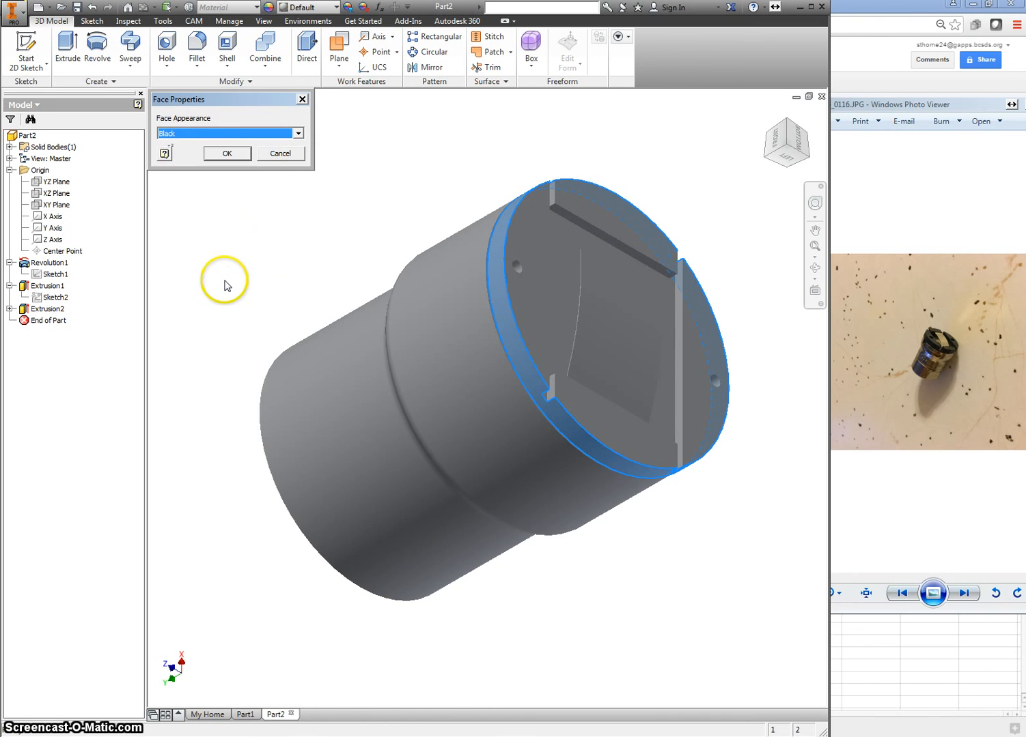
click(238, 155)
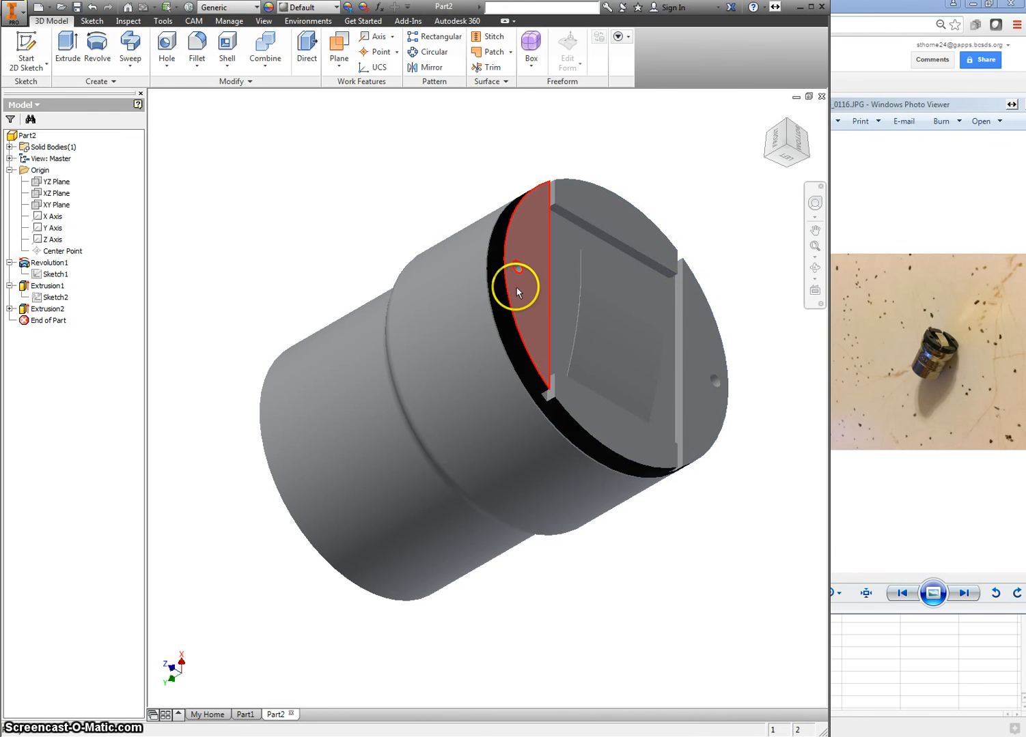
Step: Select the flat segments and slot surfaces of the bottom face together and give them the same Black appearance
click(526, 294)
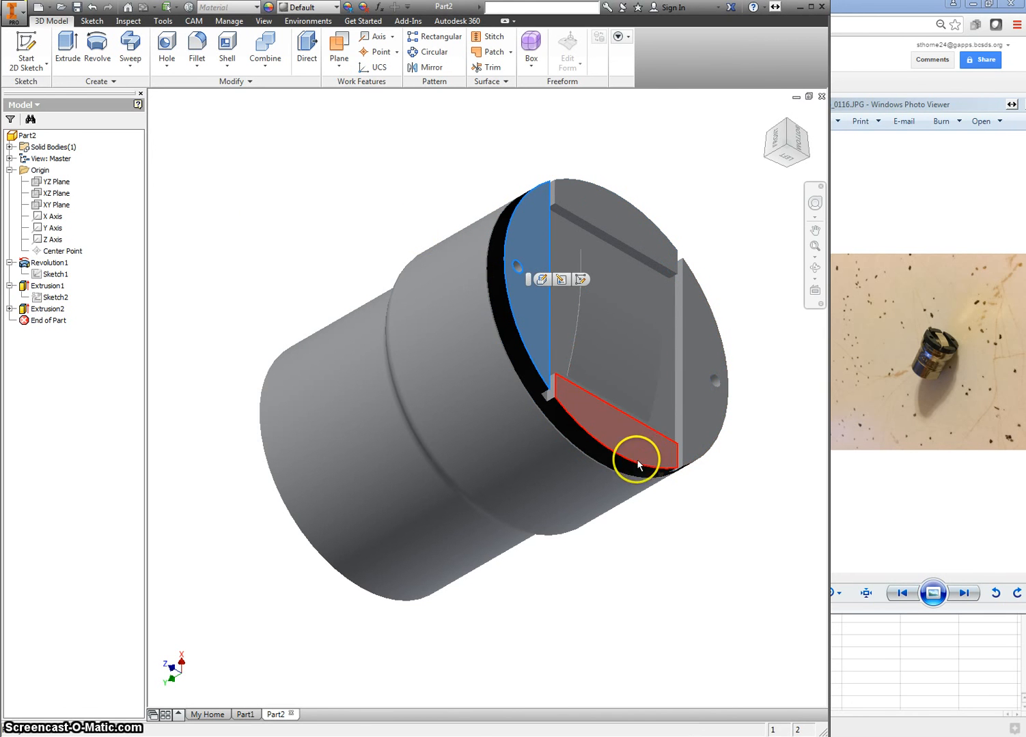
ctrl+click(649, 441)
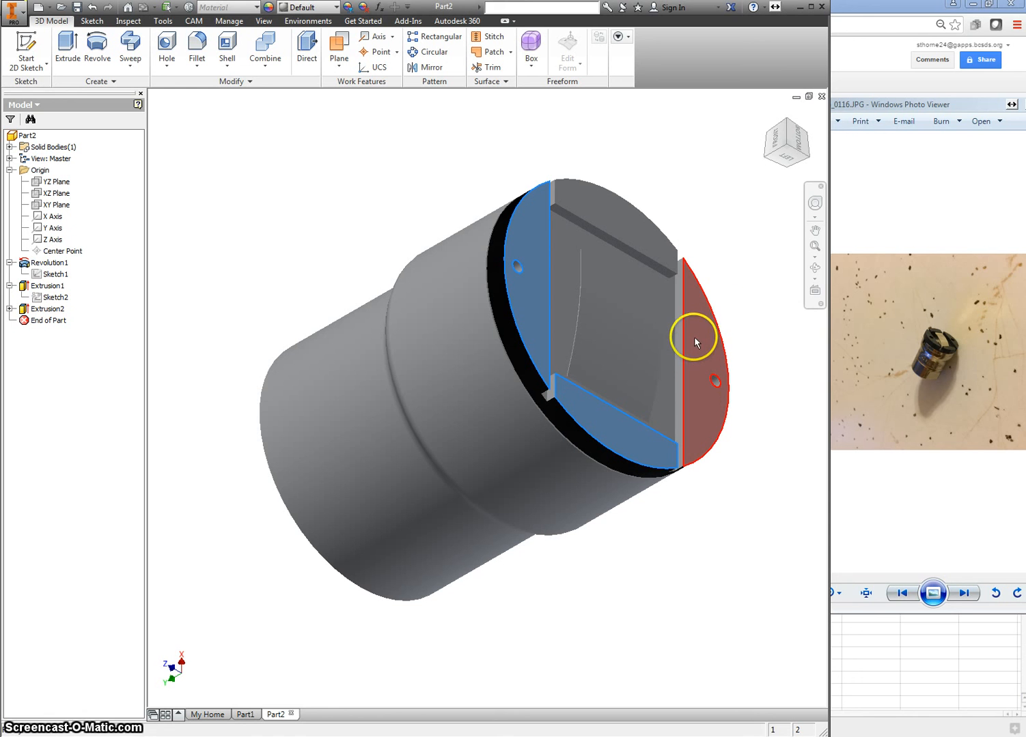
ctrl+click(685, 267)
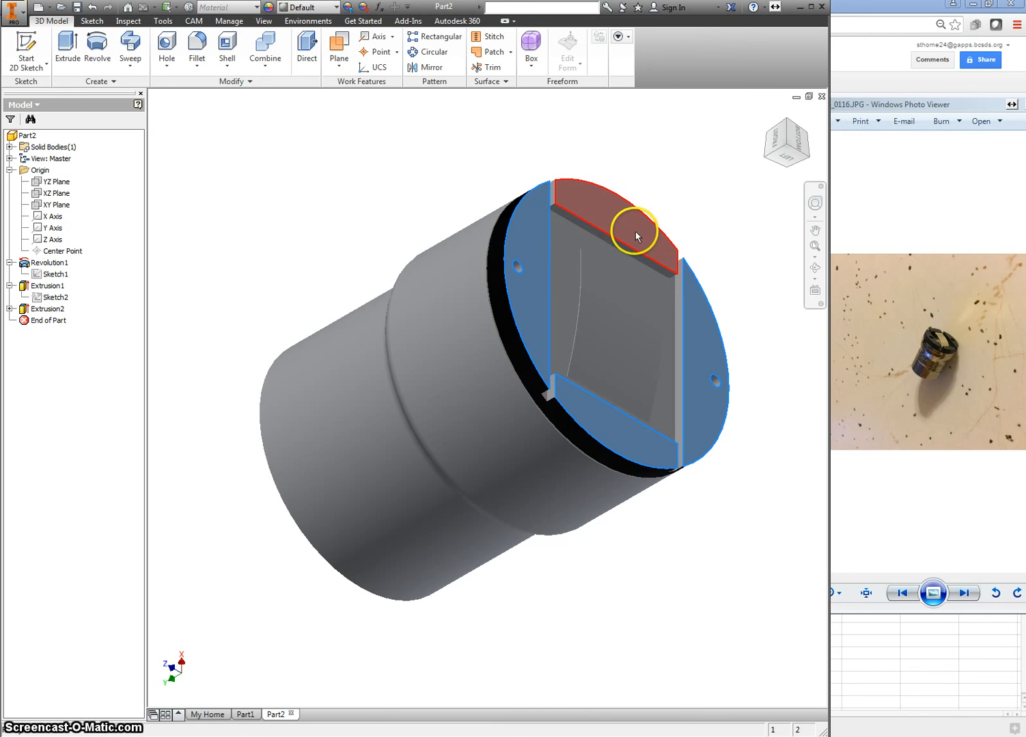
click(579, 206)
click(548, 199)
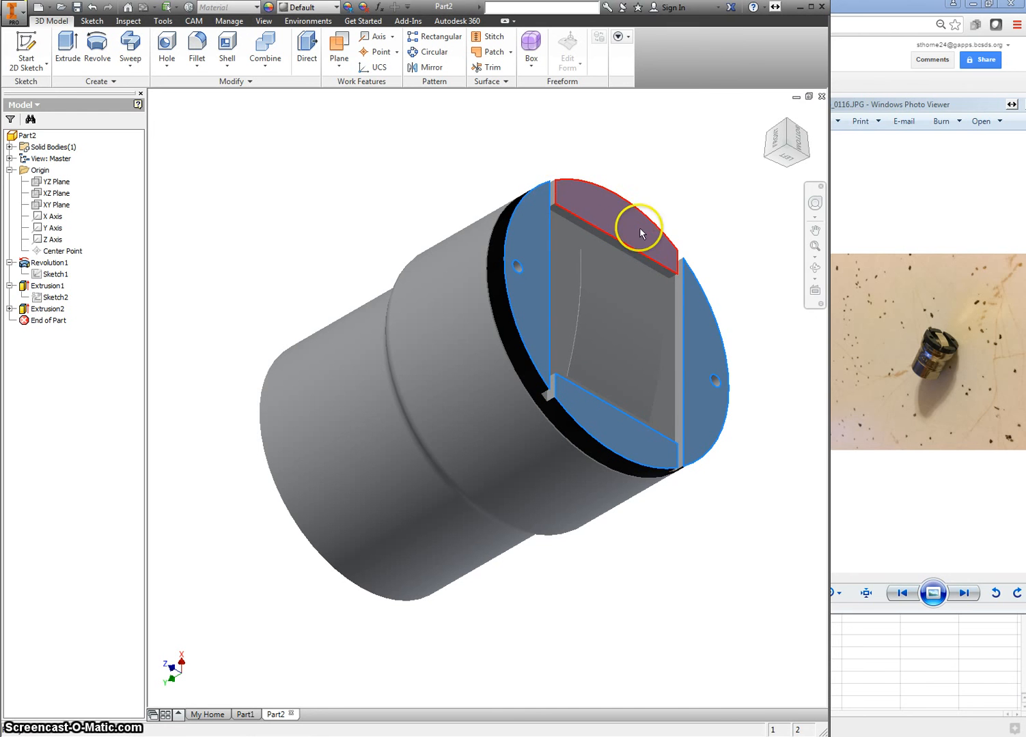
click(679, 292)
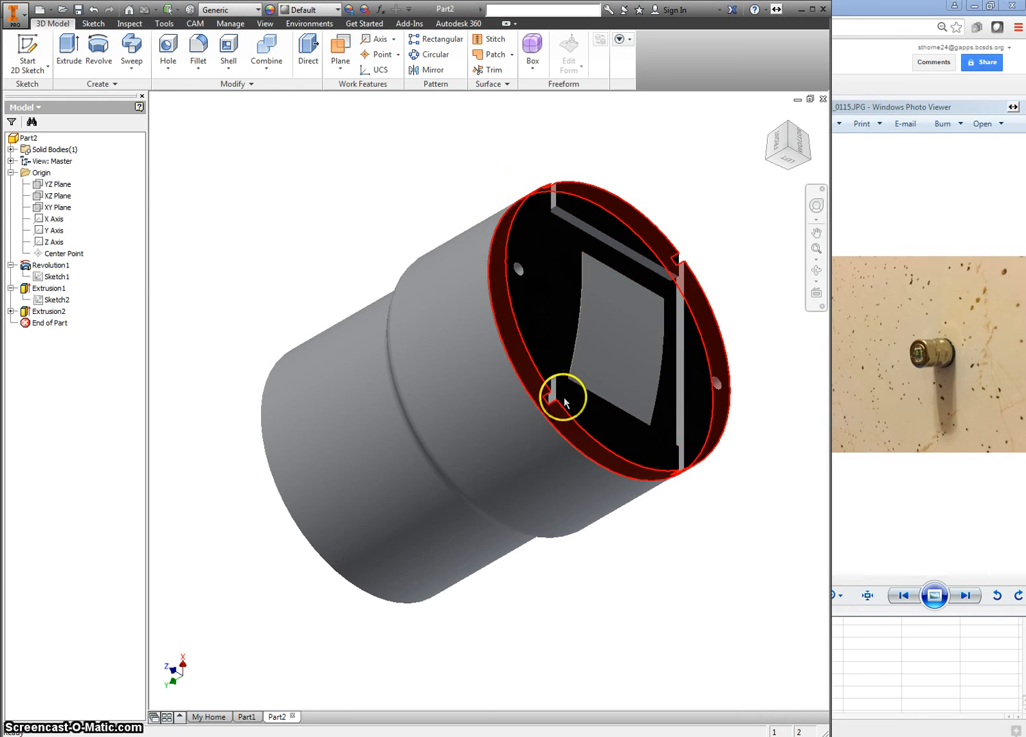
Step: Start a sketch on the flat small-end face and draw a square straddling its upper edge
click(781, 149)
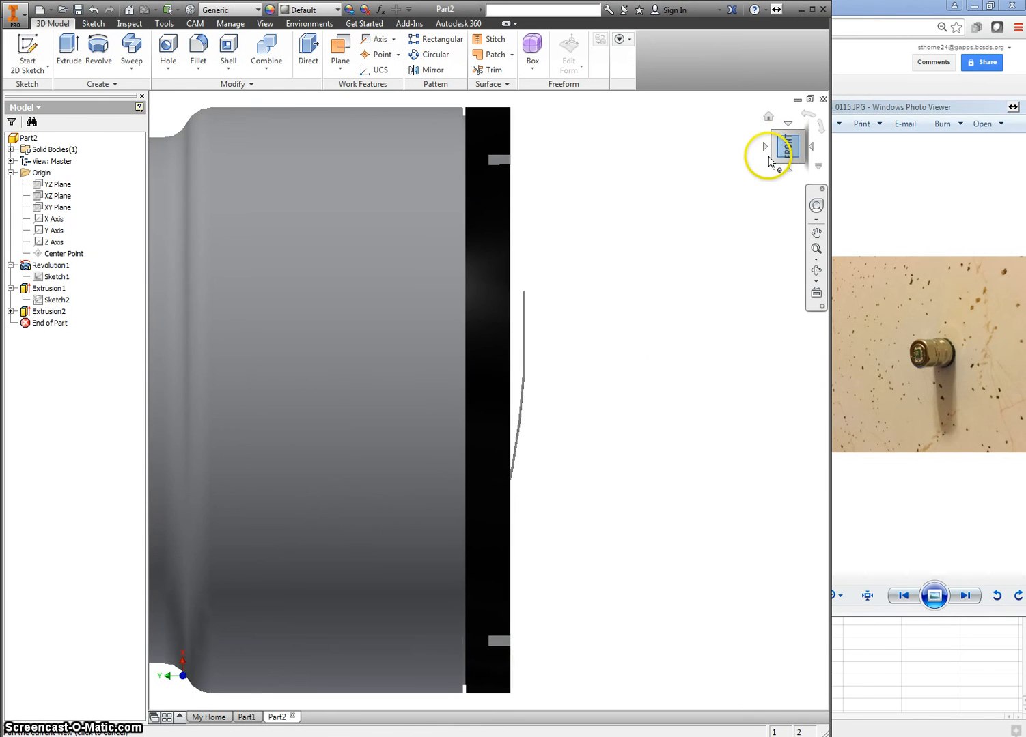
scroll(670, 234, up, 3)
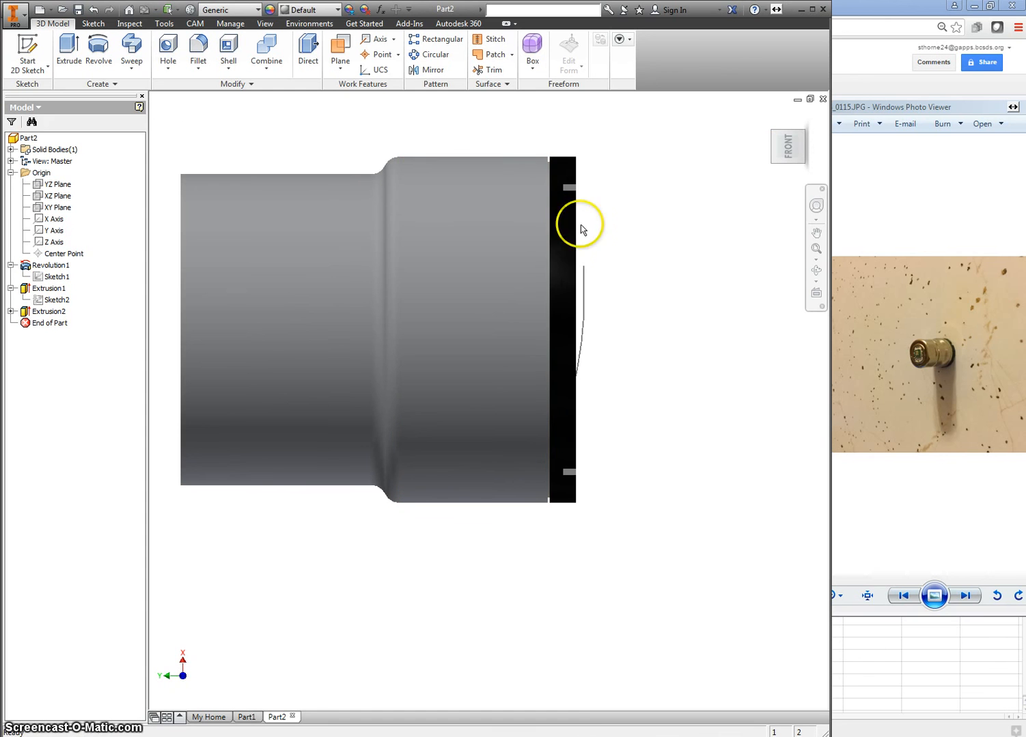
click(768, 147)
click(770, 146)
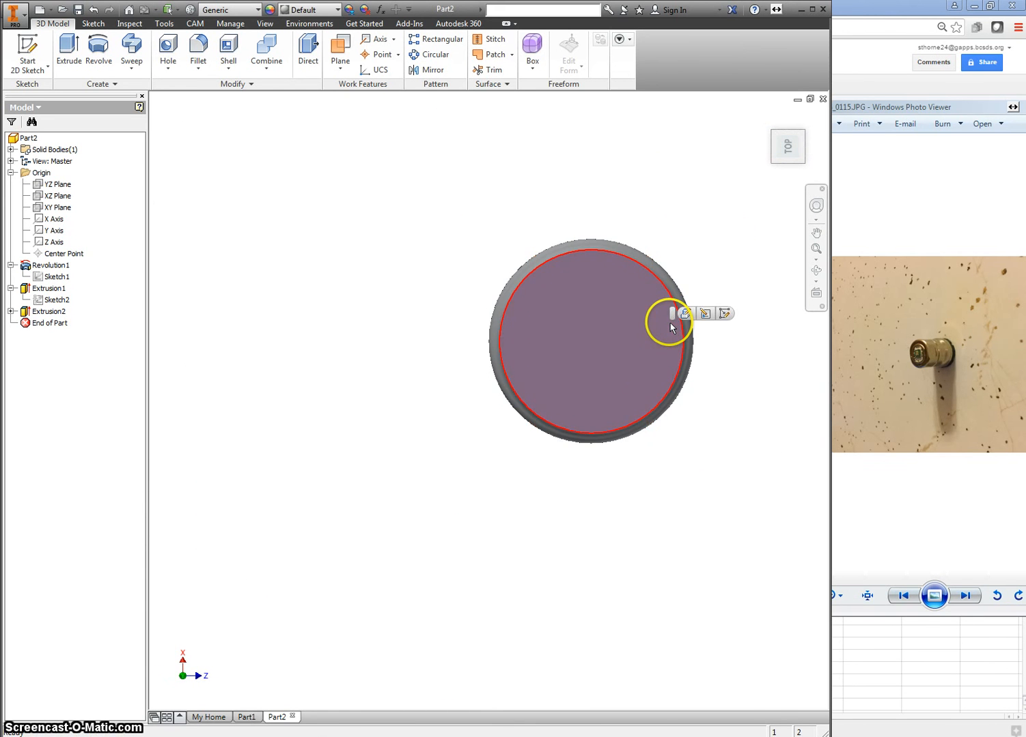
right_click(670, 329)
click(672, 356)
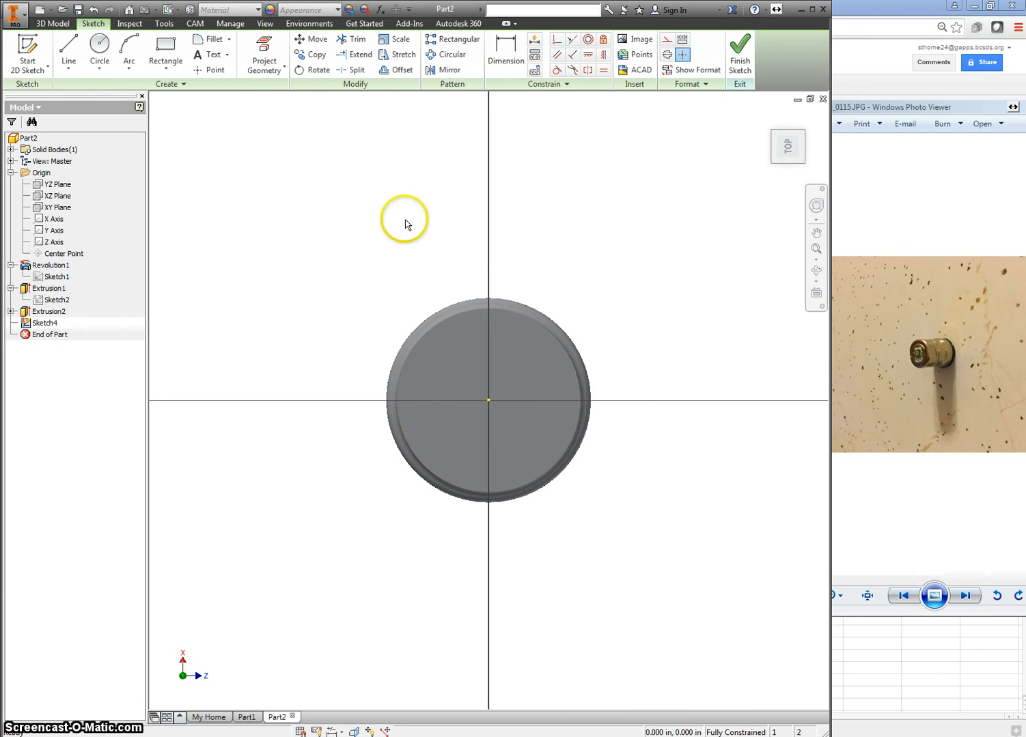
right_click(438, 240)
click(470, 224)
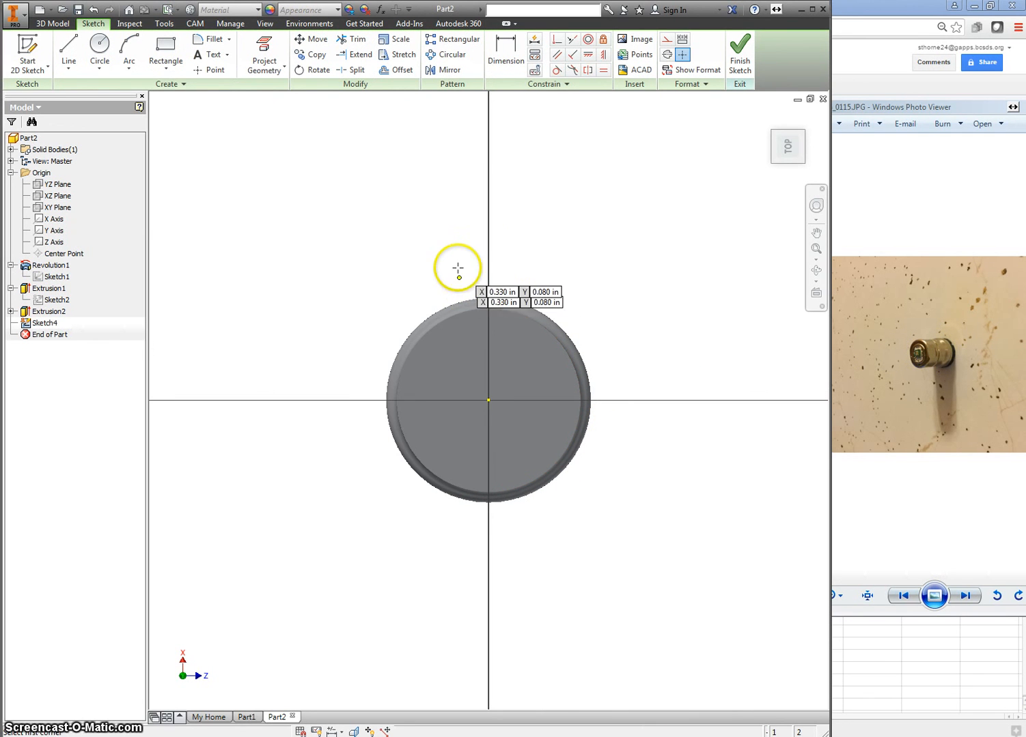
click(457, 255)
click(523, 321)
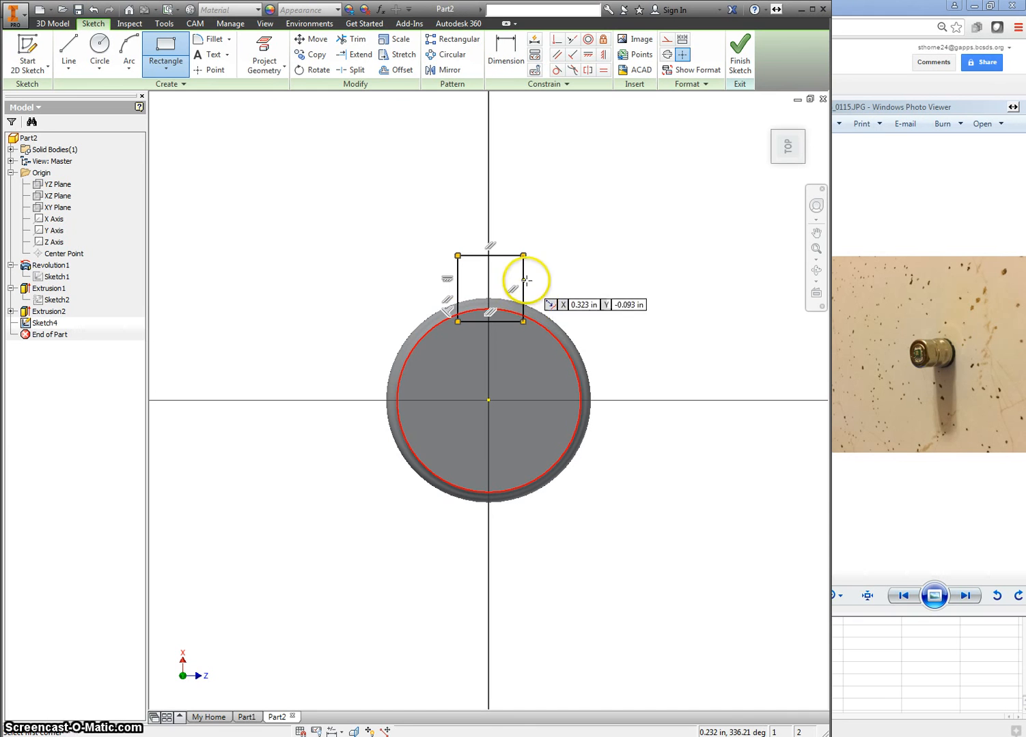
Step: Constrain the midpoint of the square's upper edge to line up vertically with the sketch origin
click(602, 57)
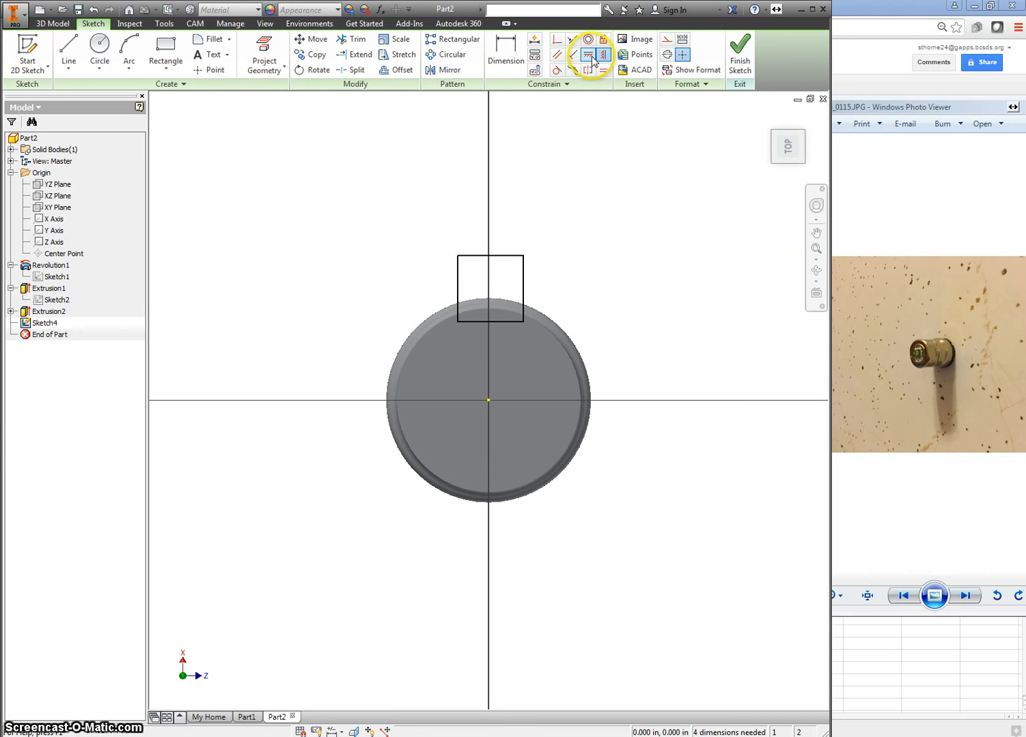
click(591, 59)
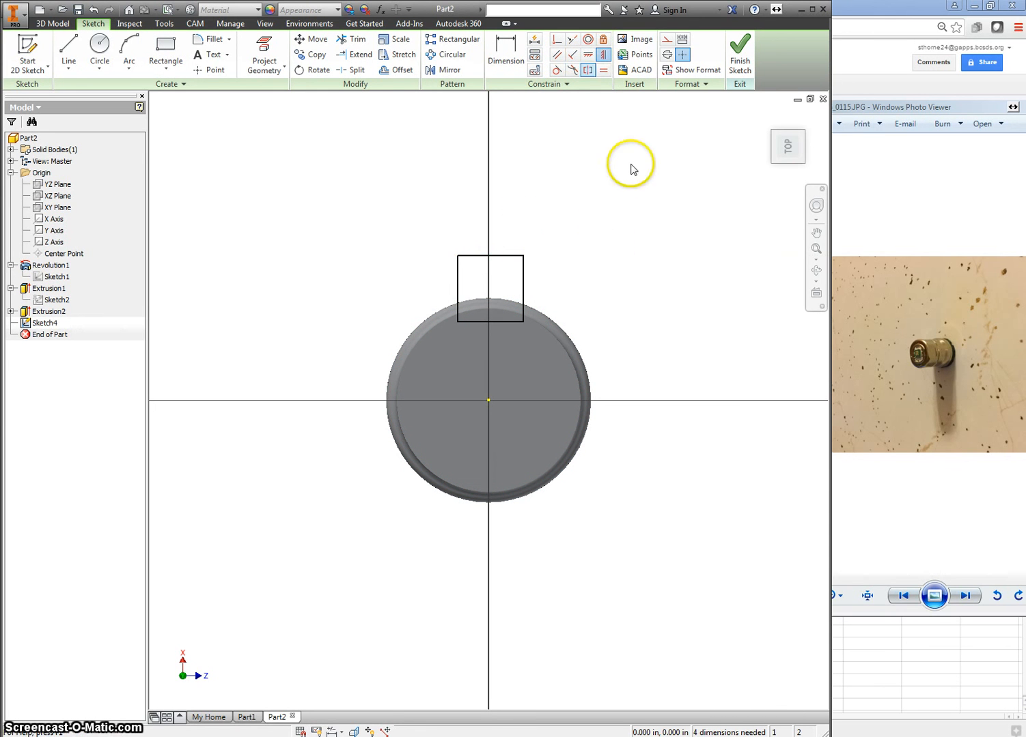
click(491, 256)
click(489, 399)
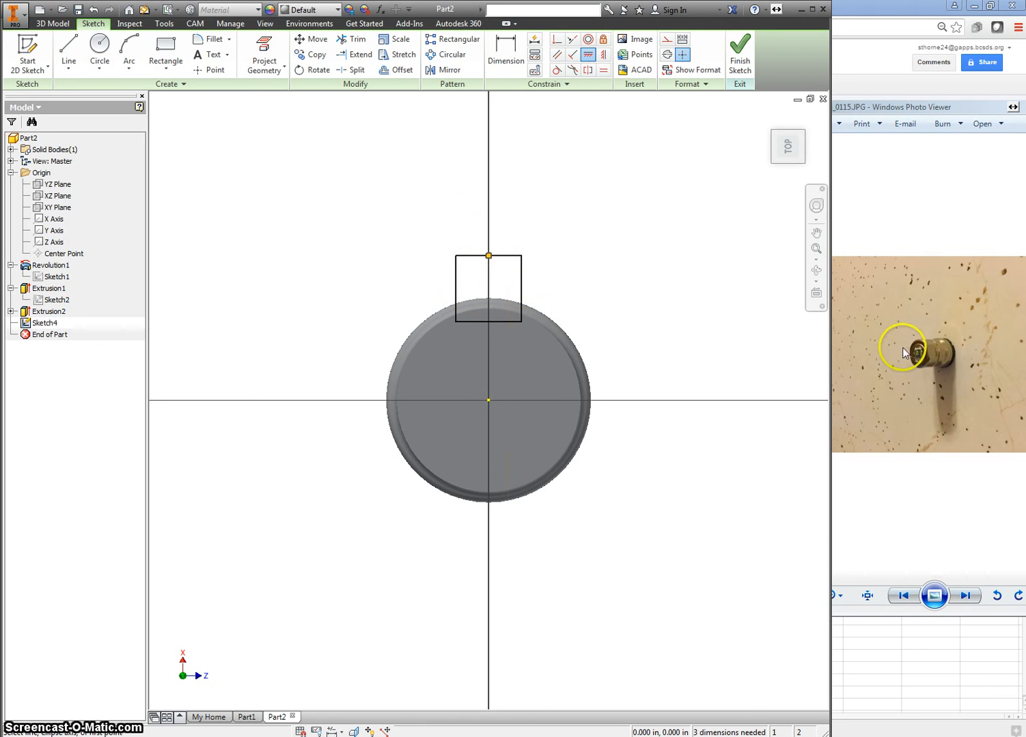
Step: Draw a horizontal construction line about .318 in long from the lowest point of the small-end circle
right_click(627, 311)
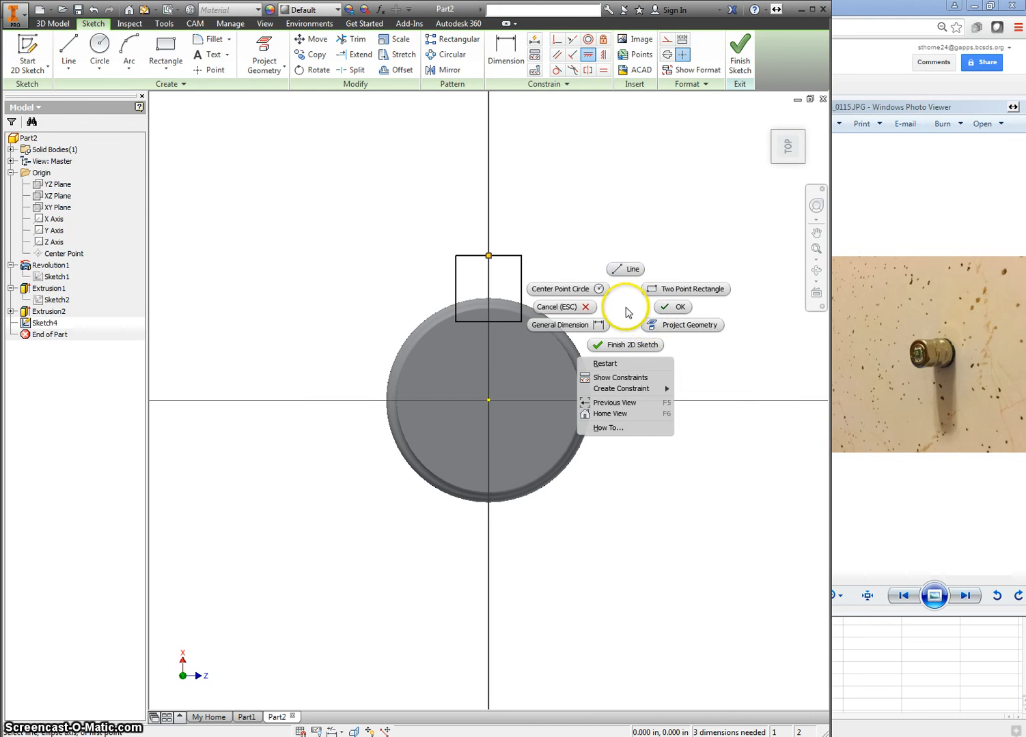
click(624, 270)
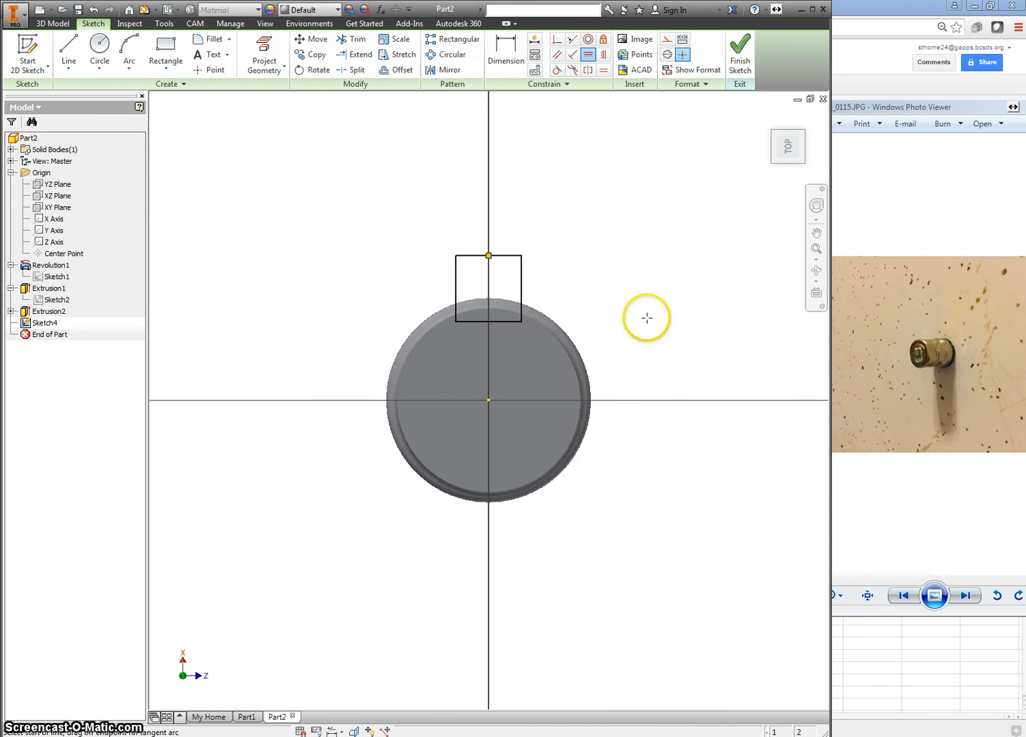
click(487, 493)
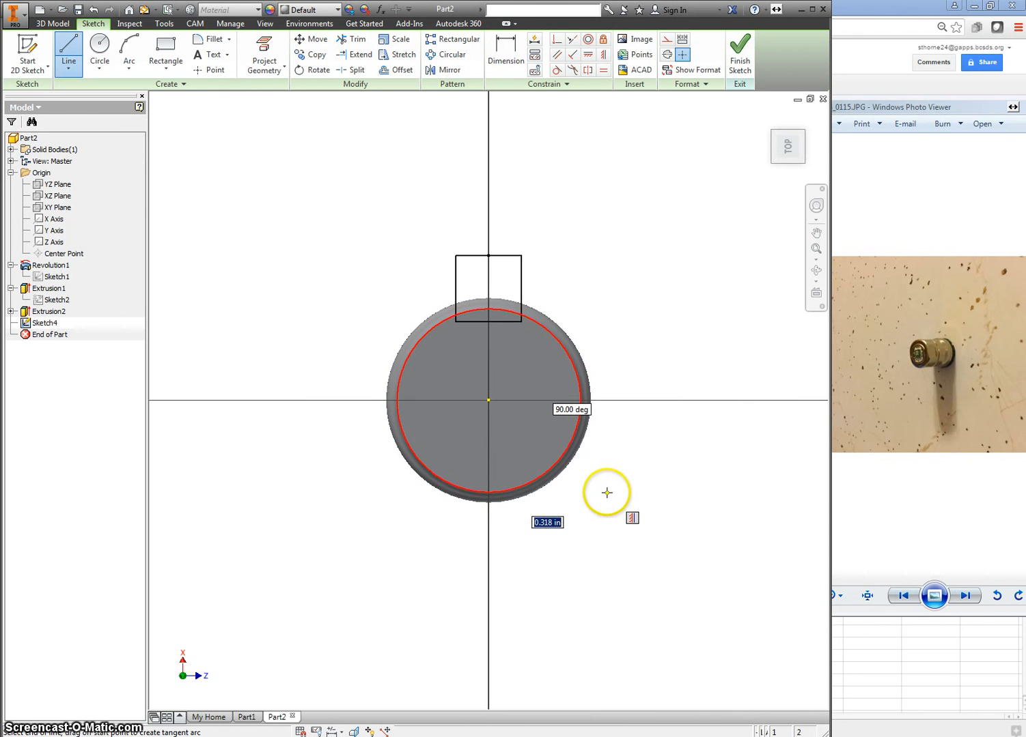
right_click(607, 493)
click(643, 493)
click(596, 493)
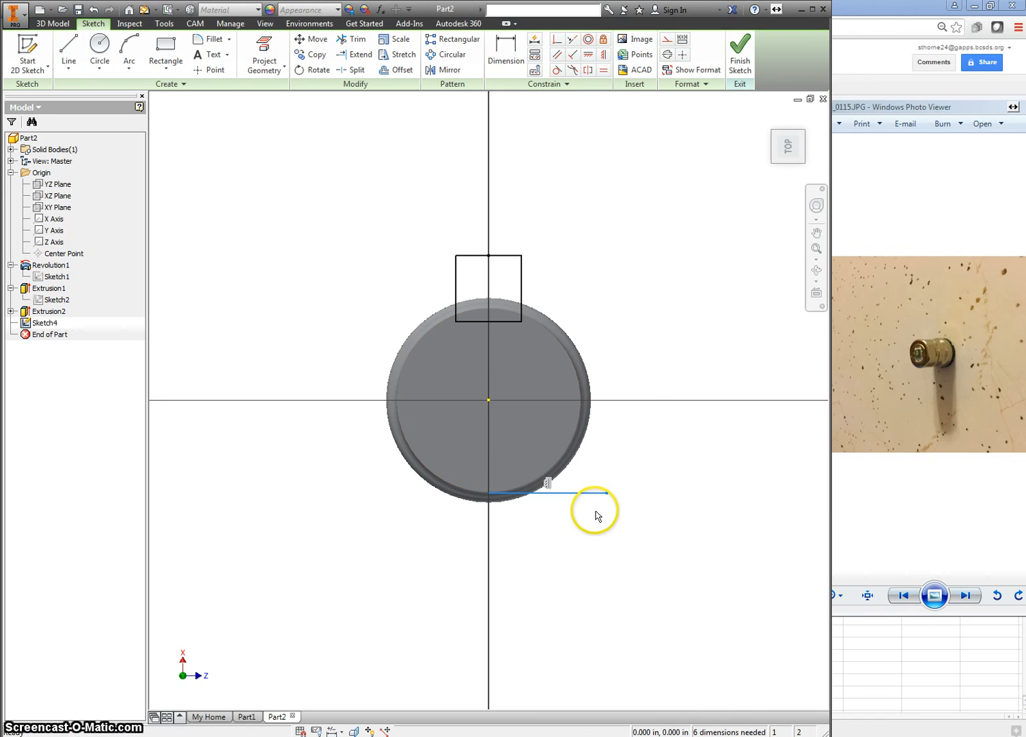
right_click(596, 510)
click(642, 512)
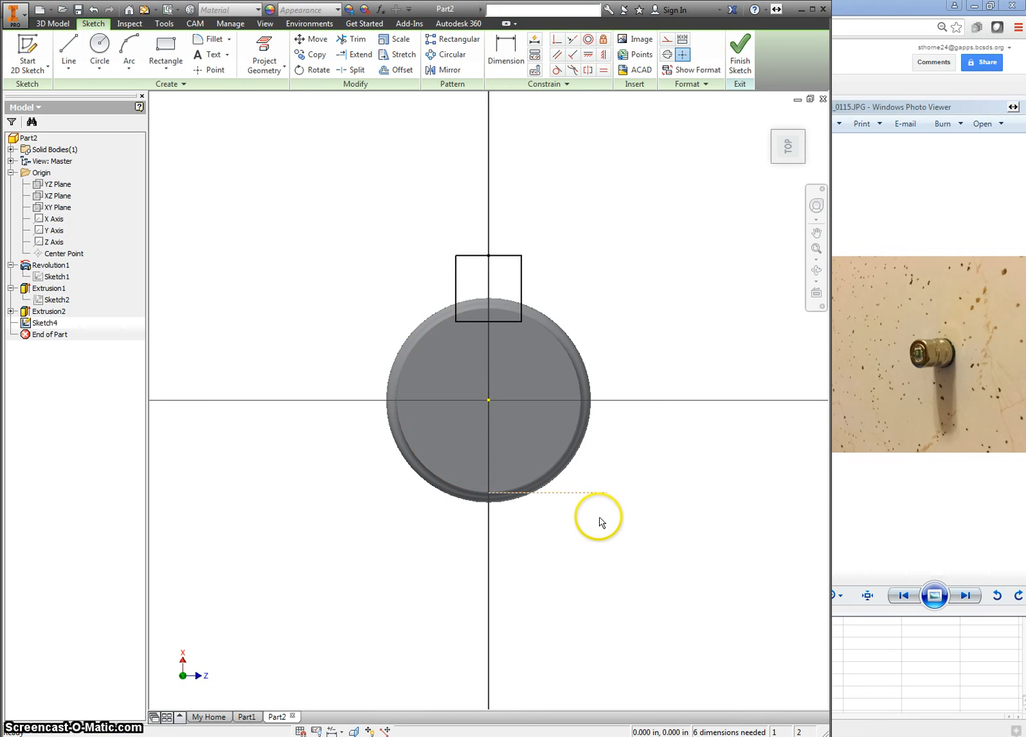
Step: Dimension the vertical distance between the construction line and the square's lower edge as .48 in
key(d)
click(584, 493)
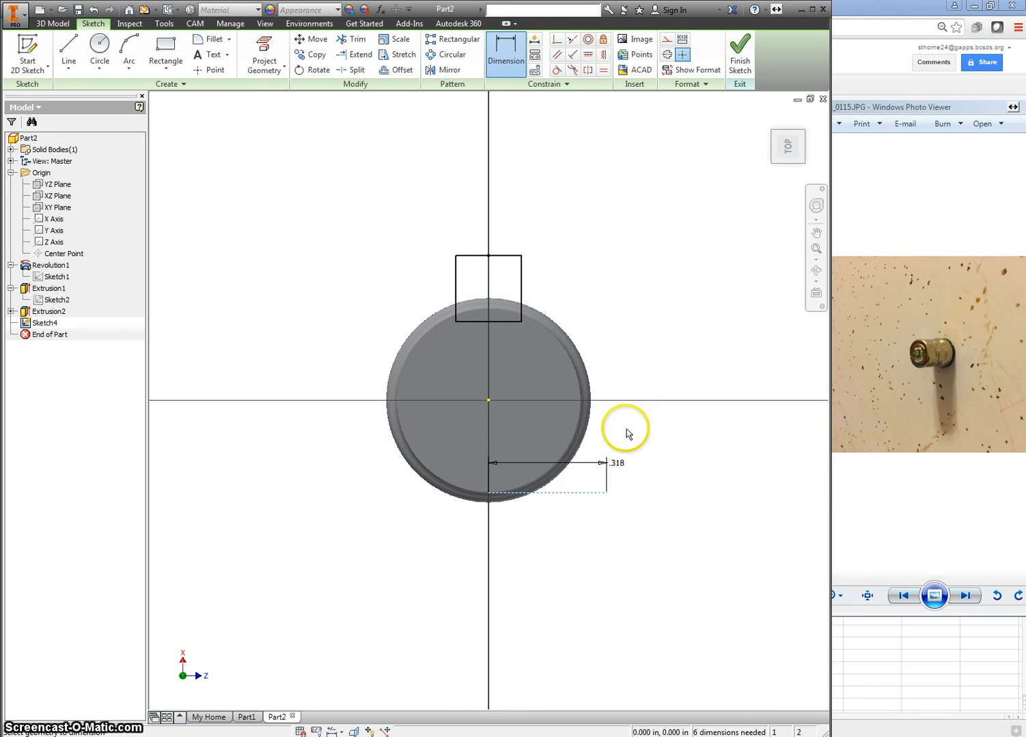
click(507, 321)
click(664, 426)
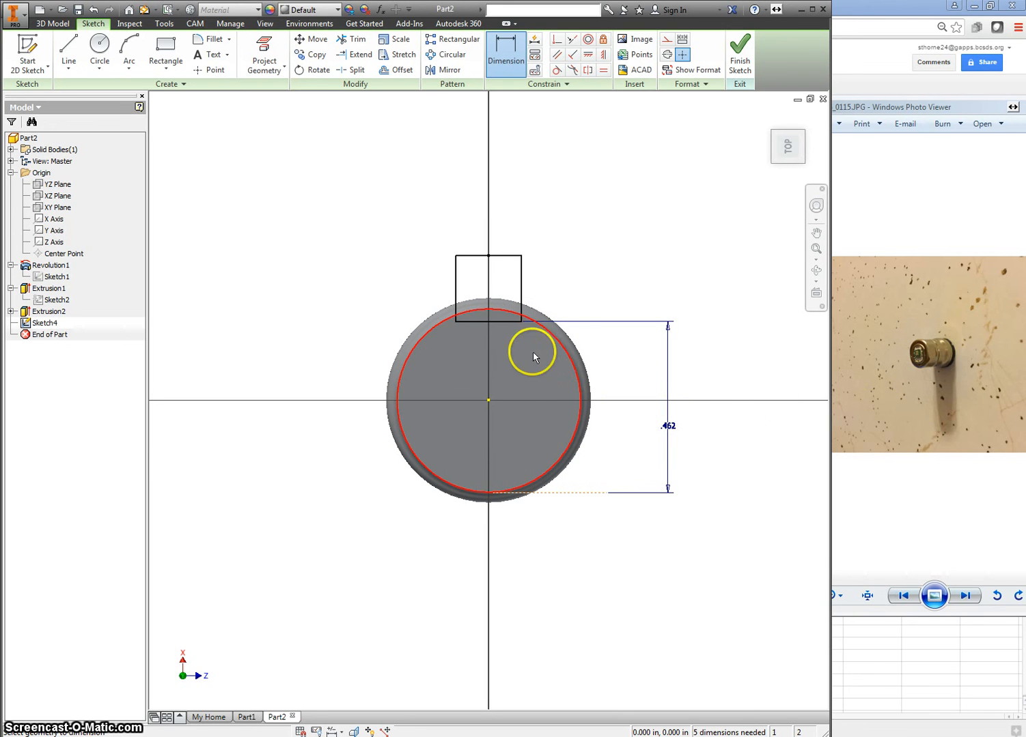
double_click(669, 427)
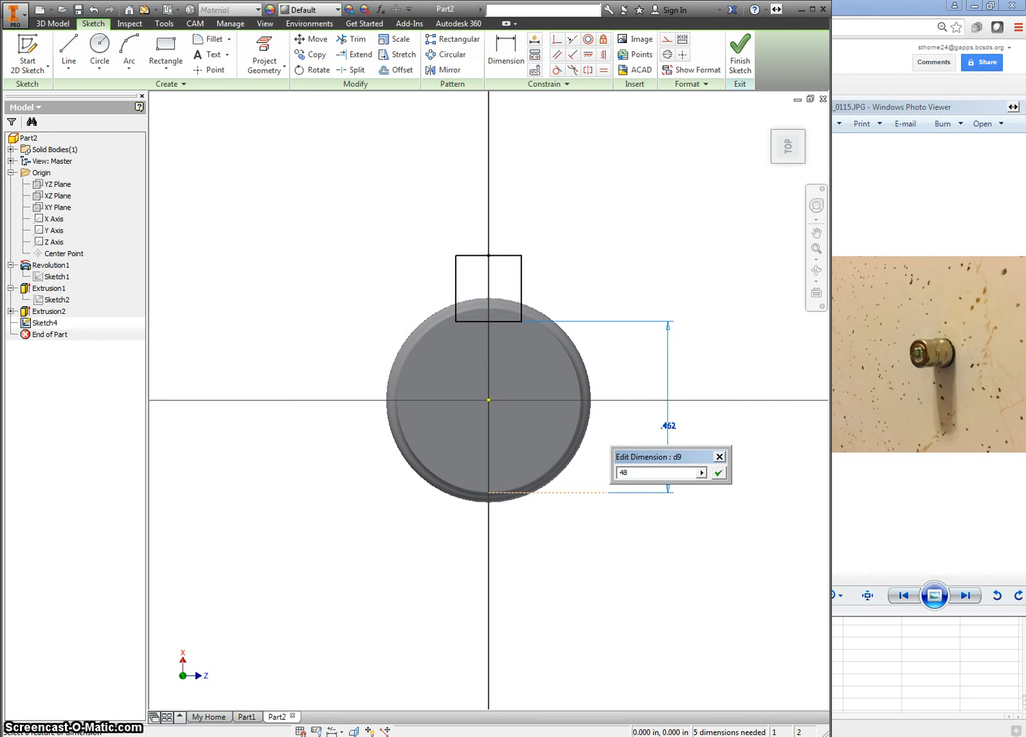
text(.48)
key(Return)
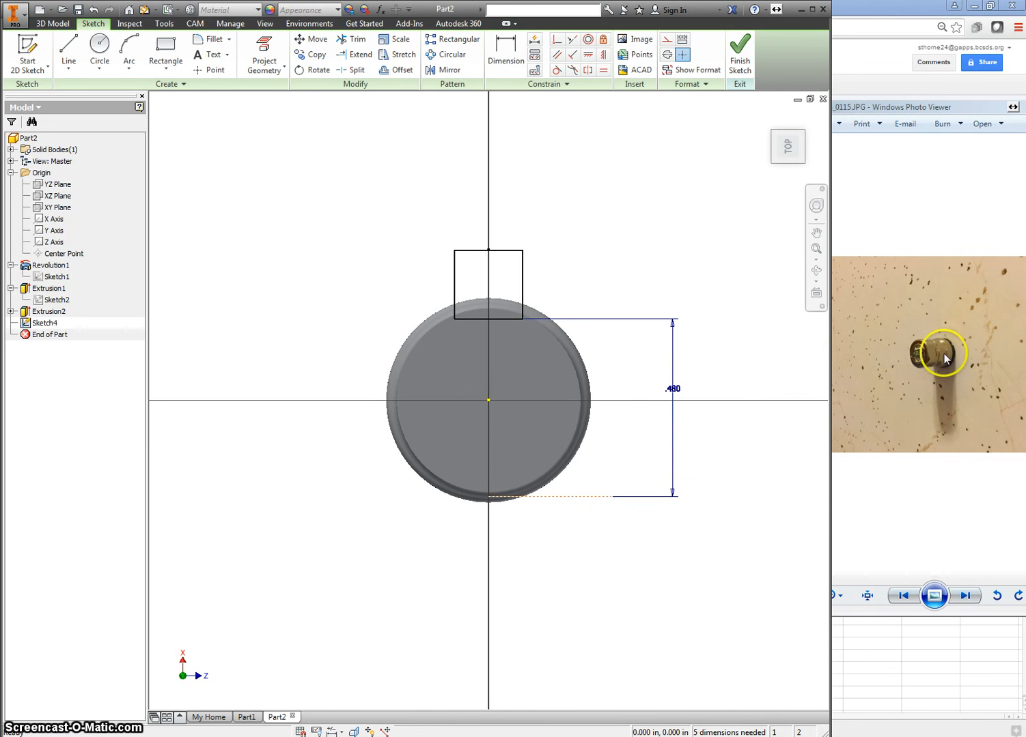
Step: Extrude the square as a cut .2 in into the small end to form a flat on the cylinder
key(e)
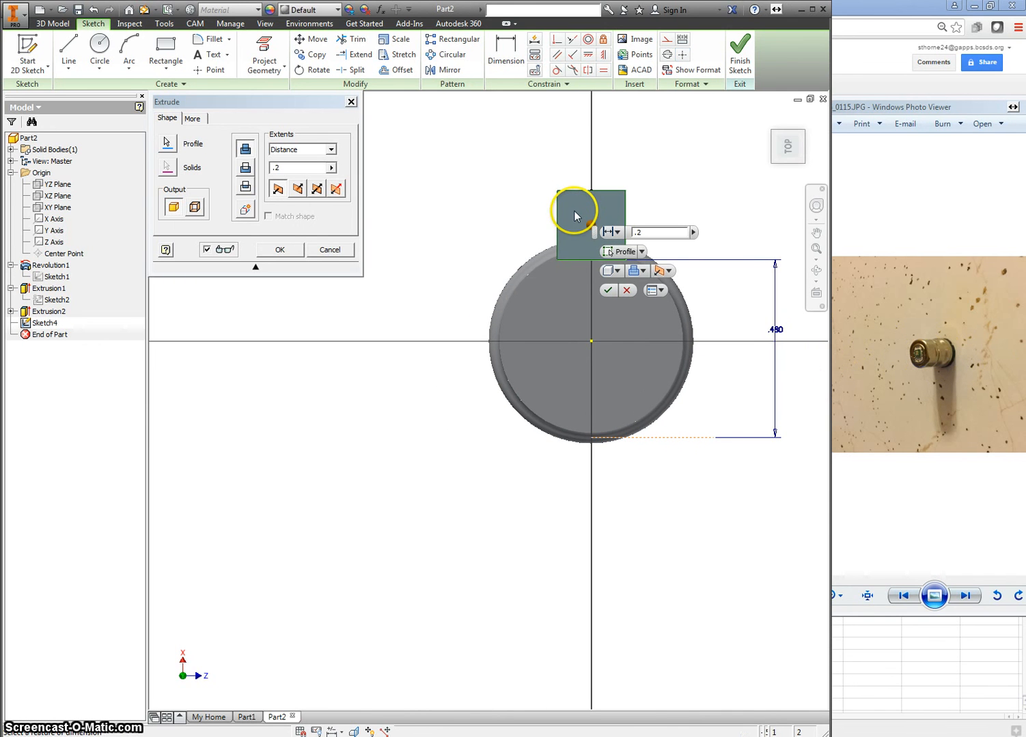
click(774, 154)
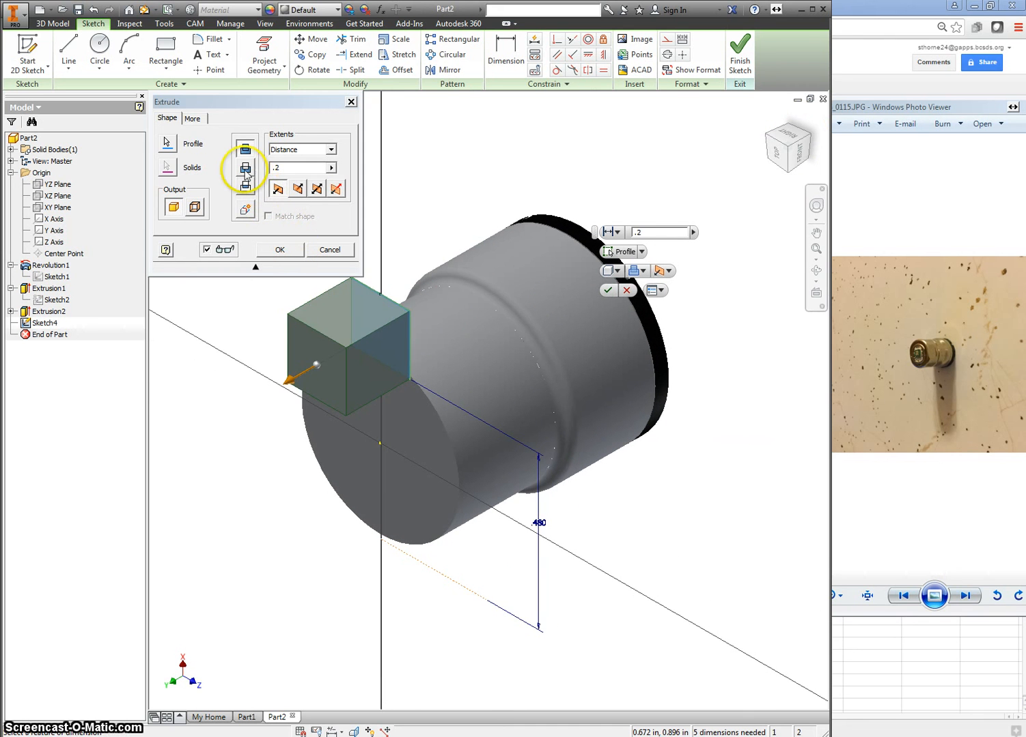
click(245, 170)
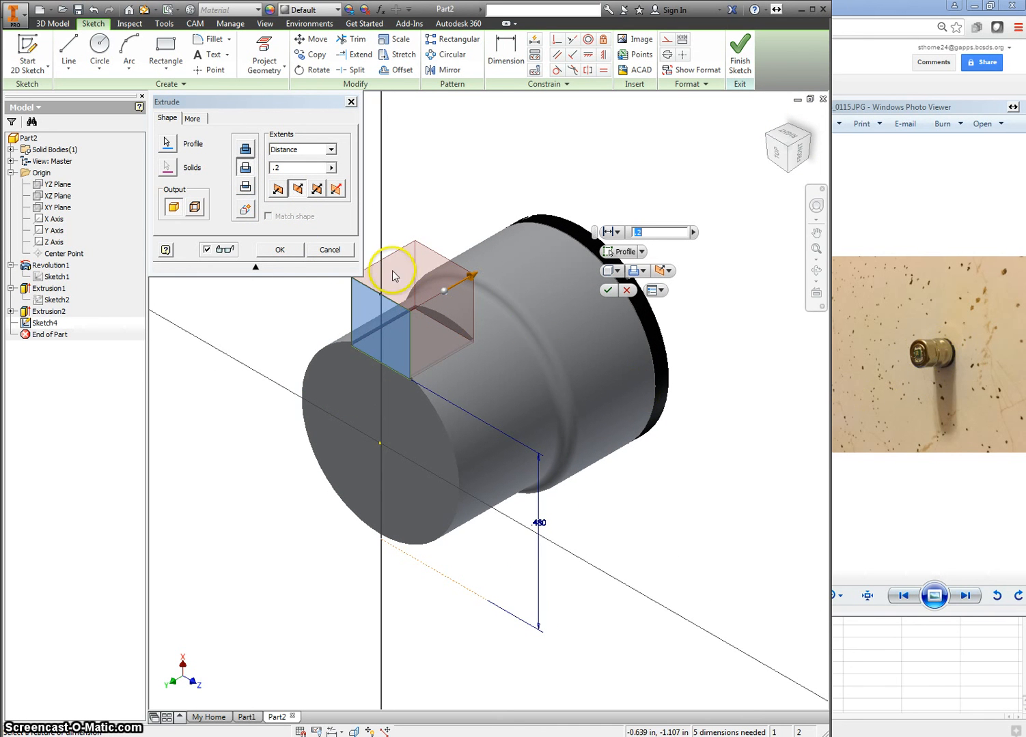
click(280, 251)
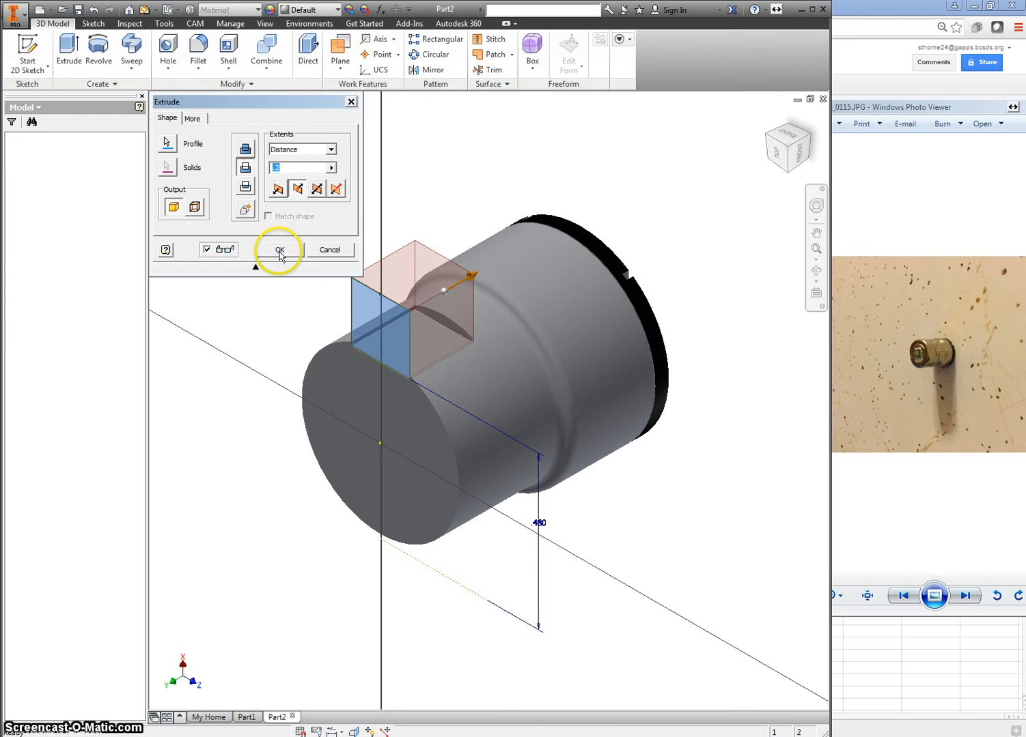
Step: Start a new sketch on the small-end face and draw an upright rectangle about .05 by .07 in around the centre
right_click(380, 426)
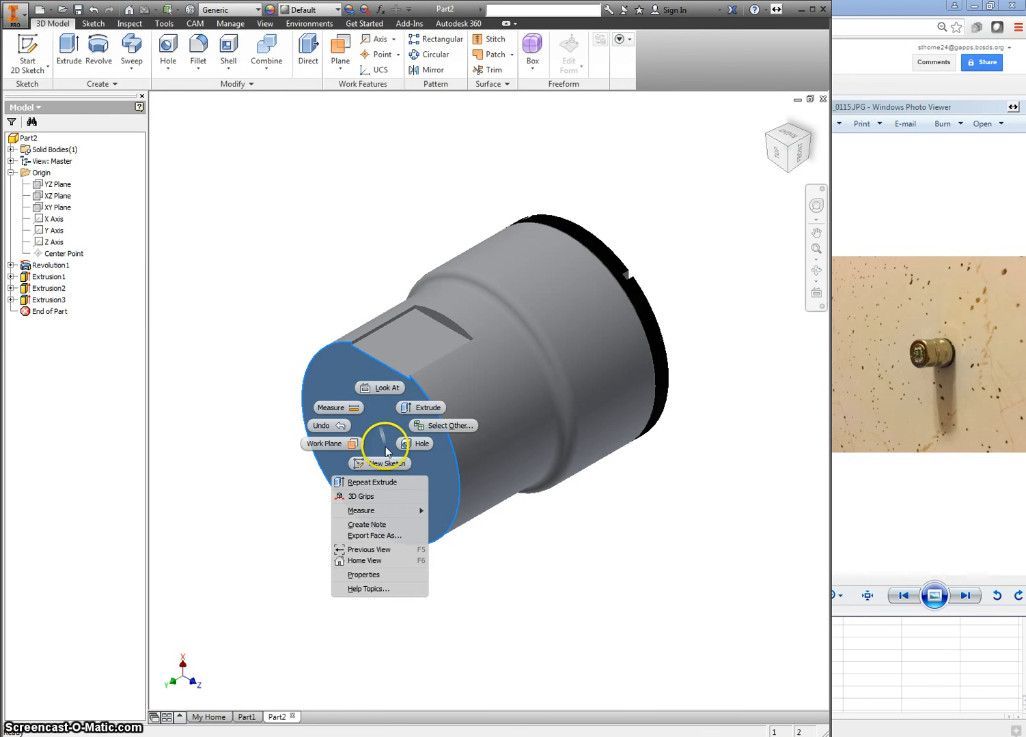
click(387, 462)
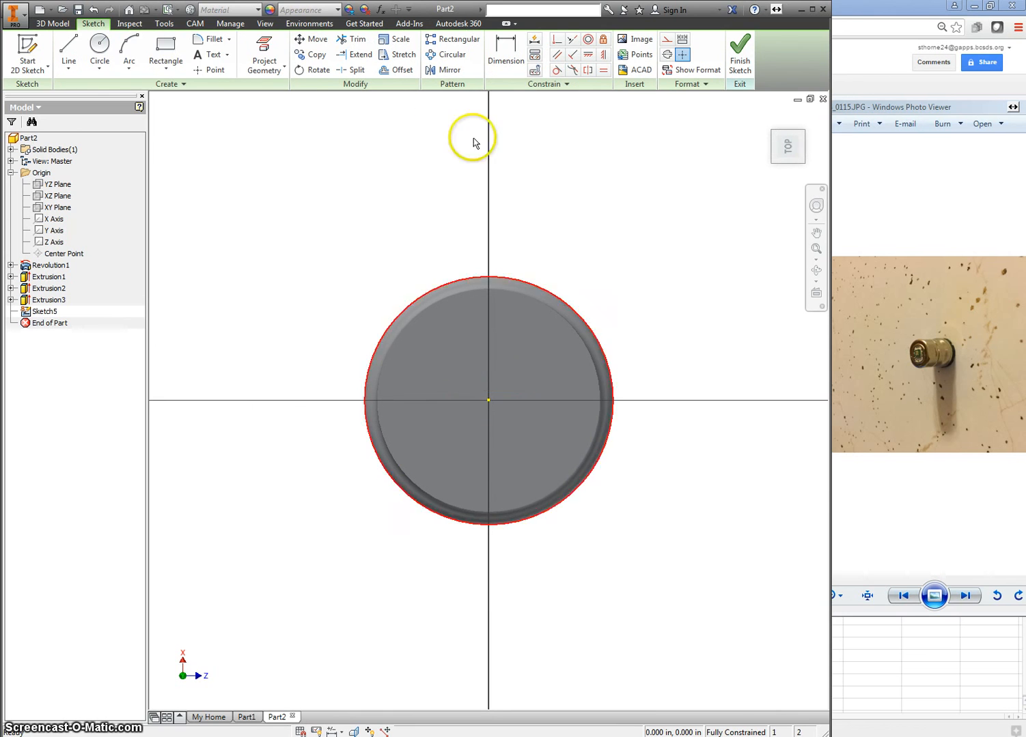
click(165, 45)
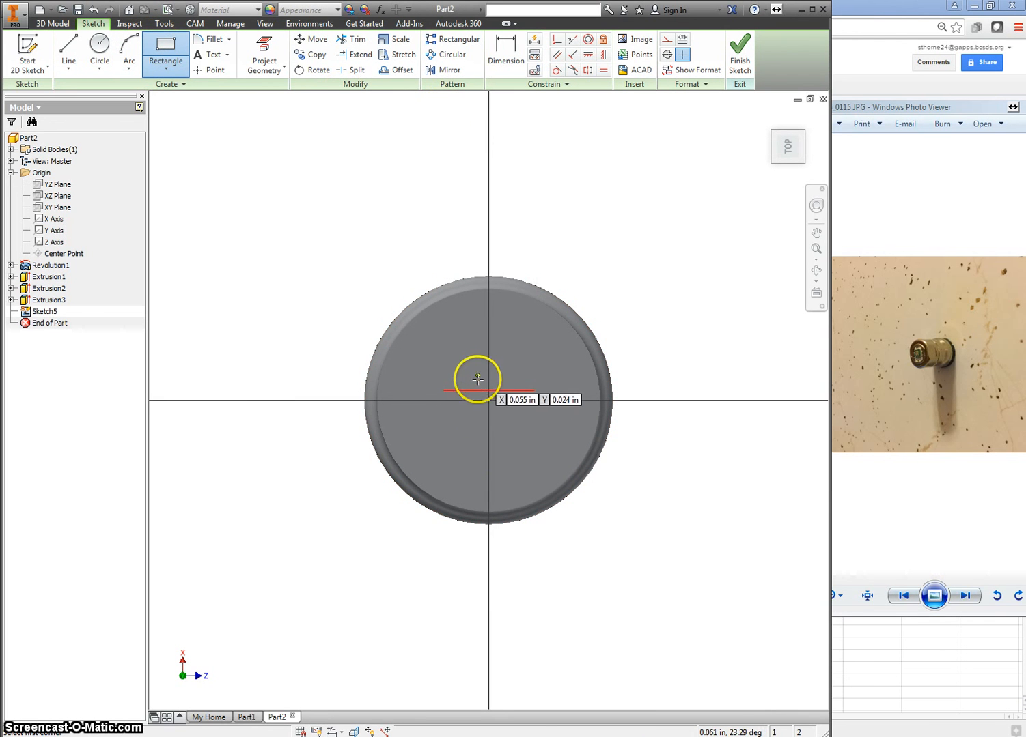
click(477, 416)
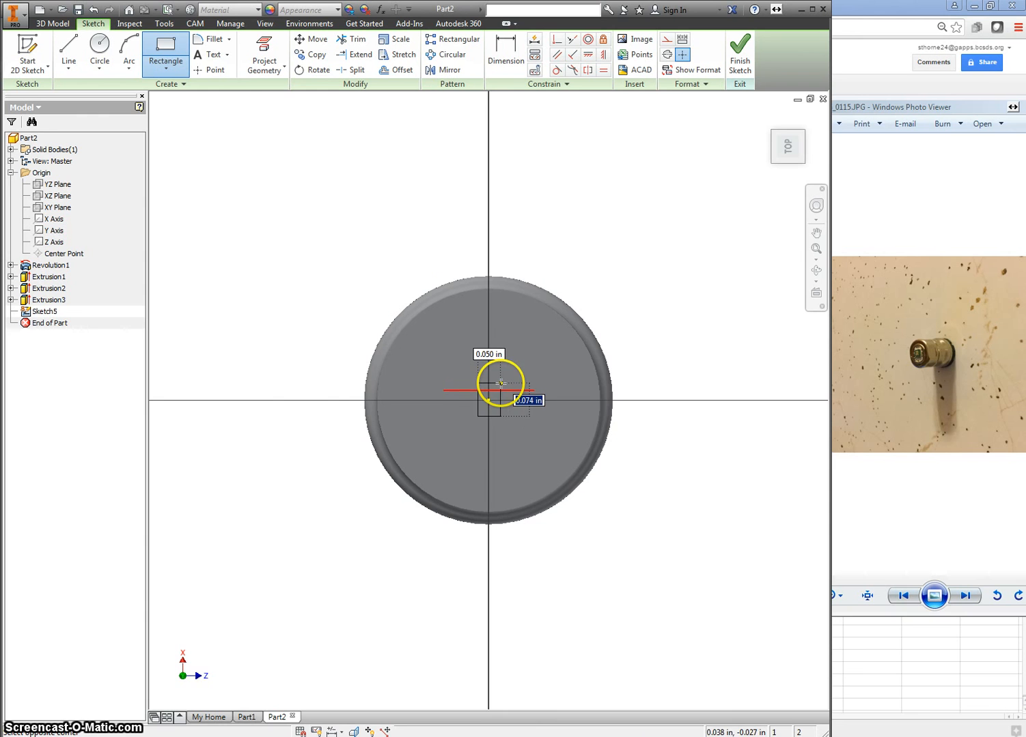
click(501, 384)
scroll(492, 406, up, 3)
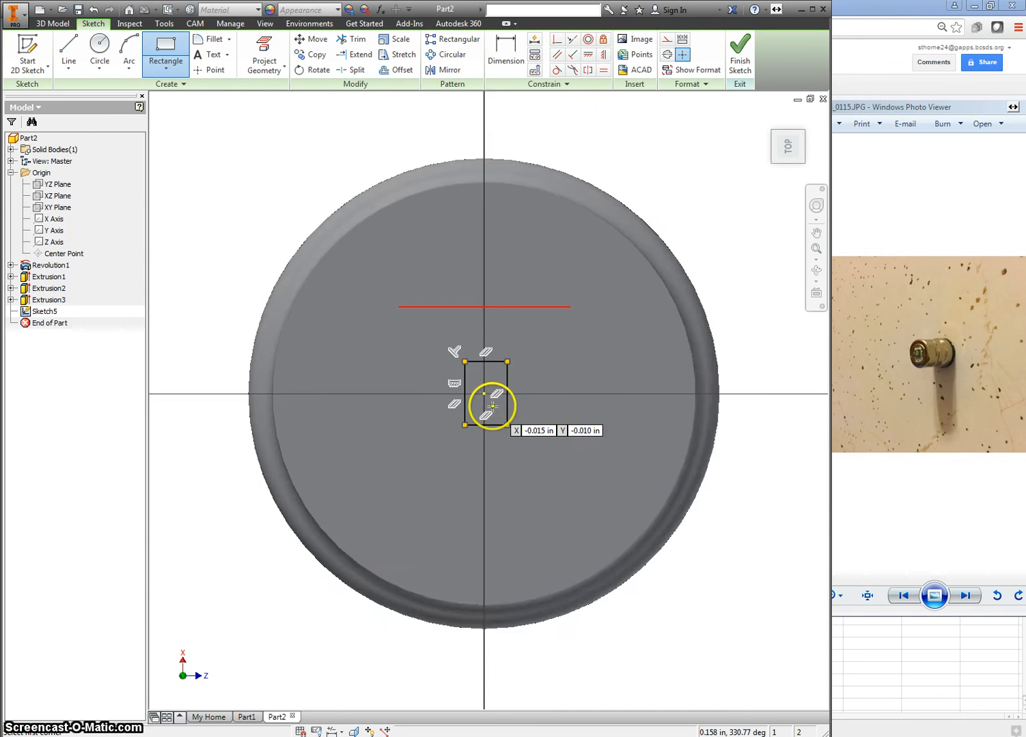
Step: Centre the rectangle on the origin by aligning its left and upper edge midpoints with the centre point using Vertical and Horizontal constraints
scroll(492, 406, up, 3)
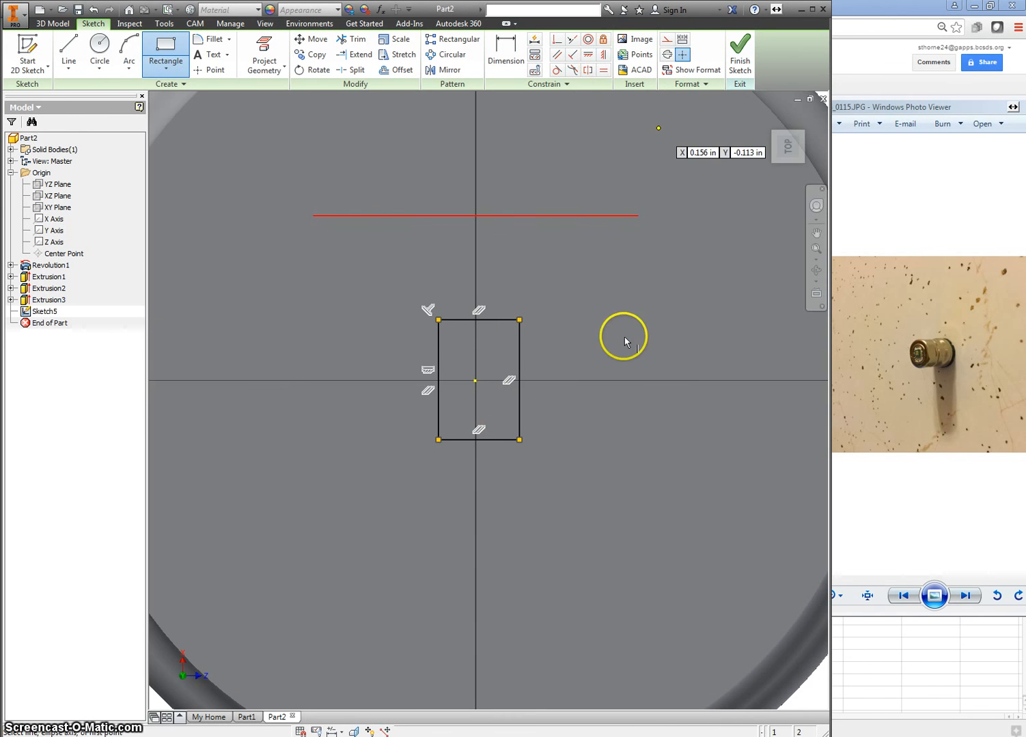
click(438, 380)
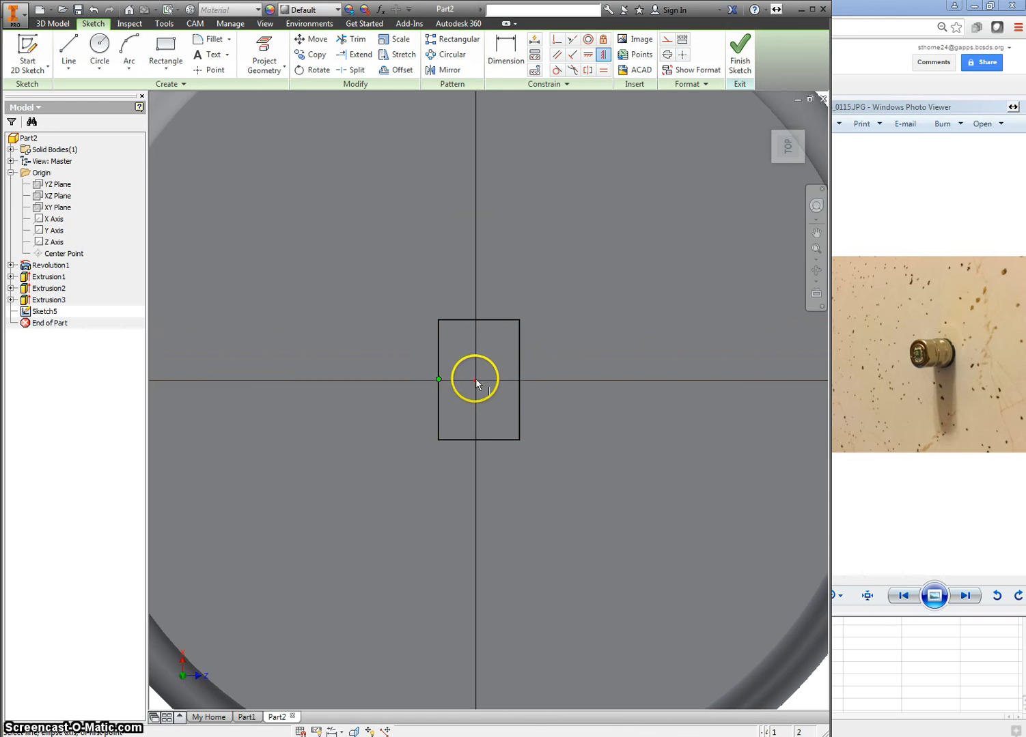
click(476, 380)
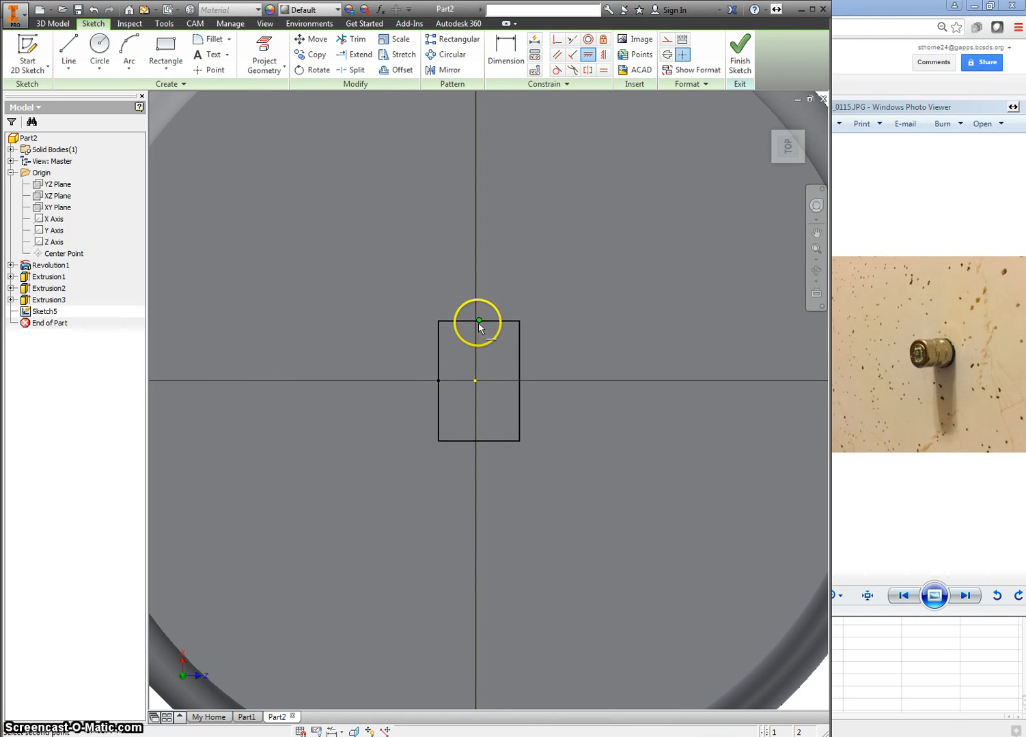
click(475, 381)
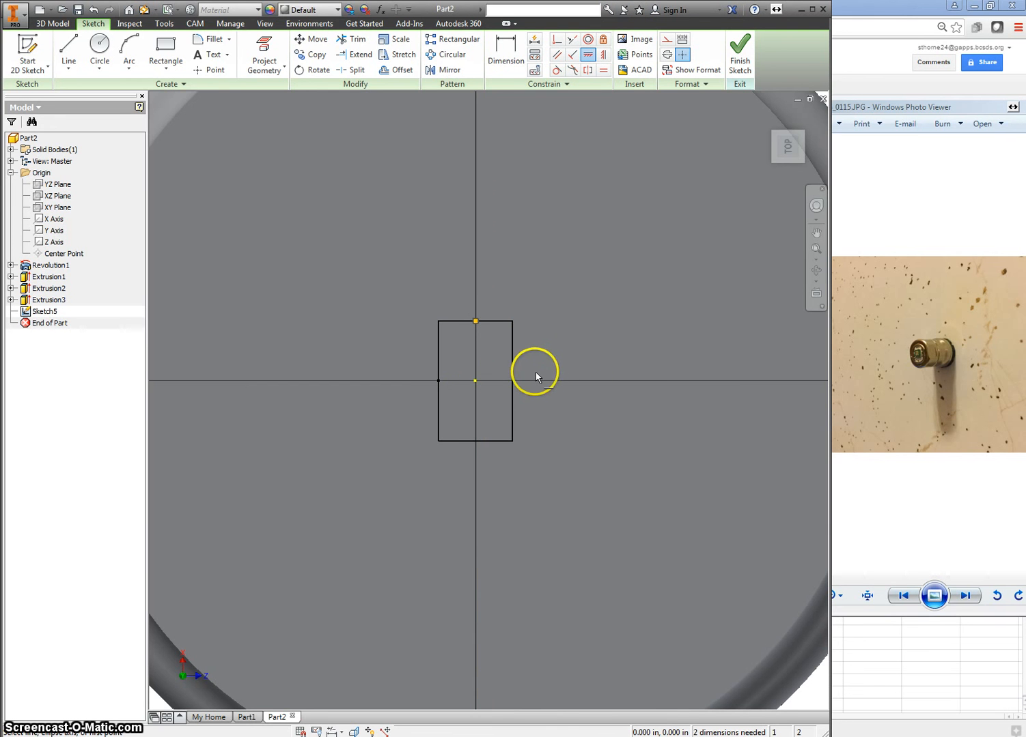
Step: Extrude the centred rectangle on the small-end face by .002 in
key(e)
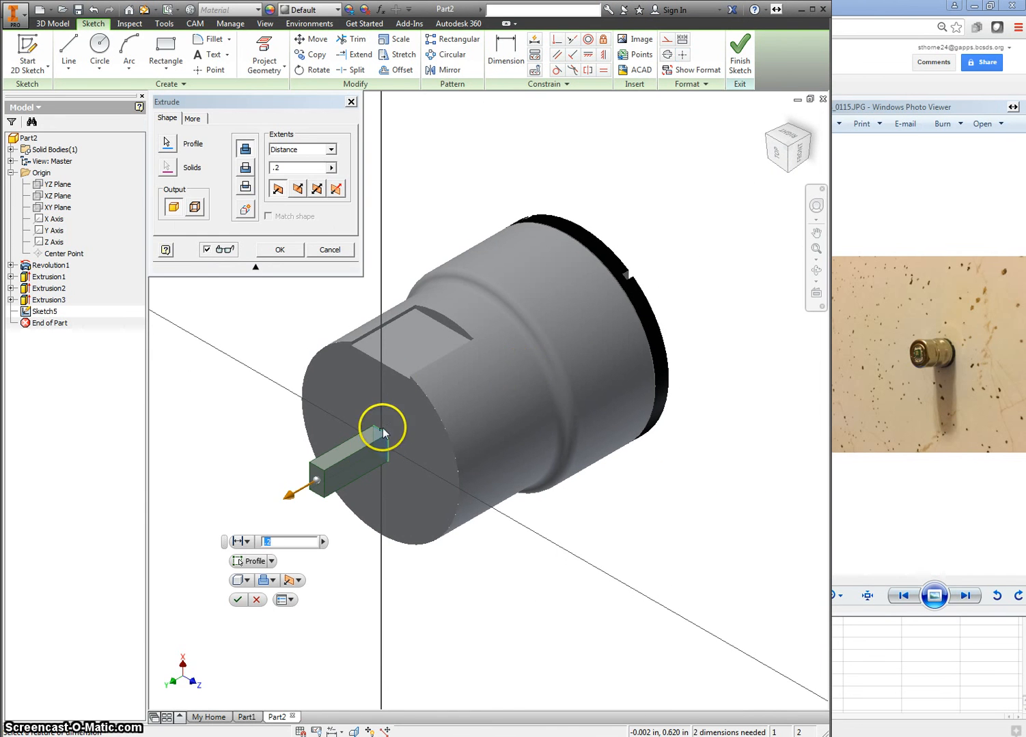
click(283, 169)
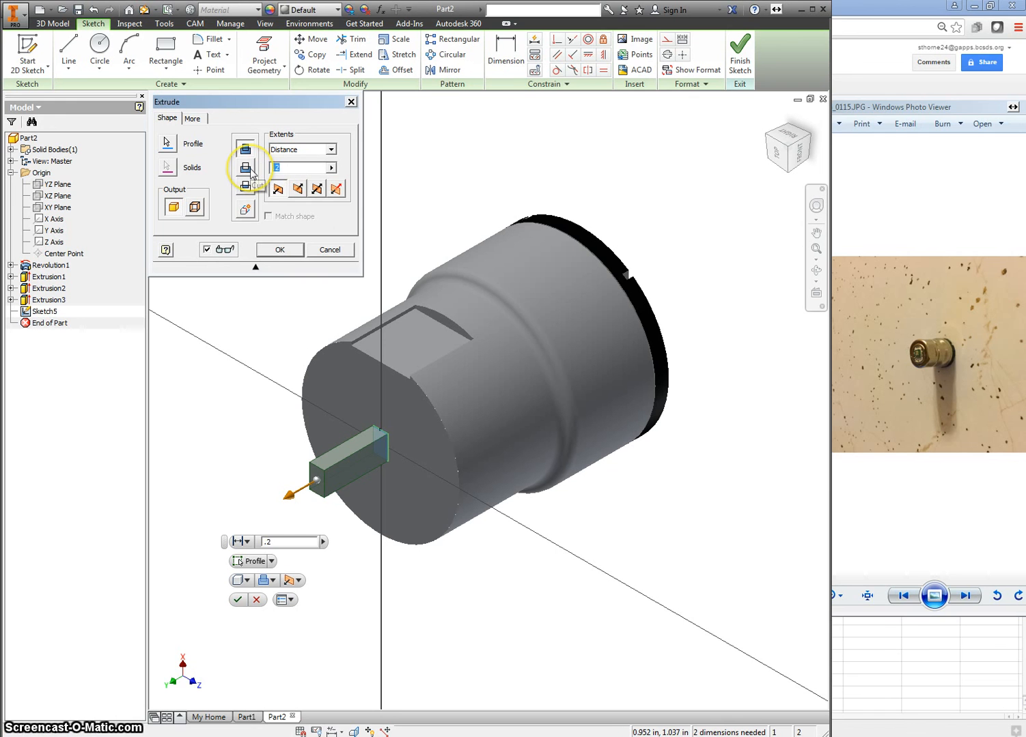
text(.002)
click(245, 185)
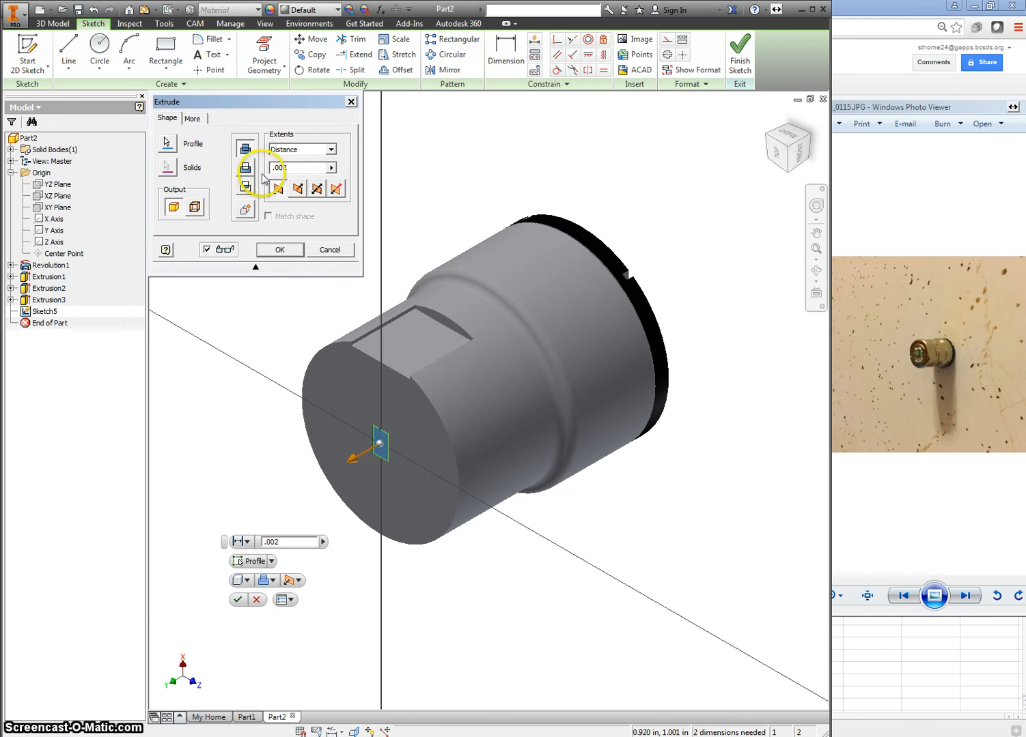
click(280, 251)
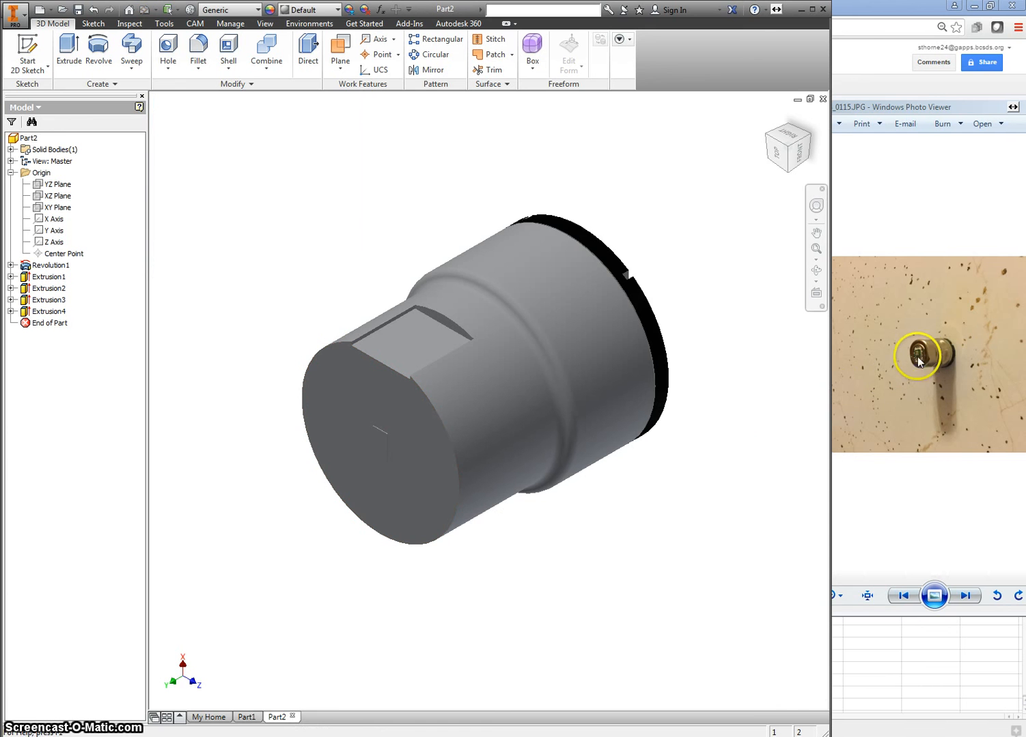
Step: Start a new sketch on the small-end face and draw a circle about three quarters of the face's diameter, centred on the origin
right_click(333, 409)
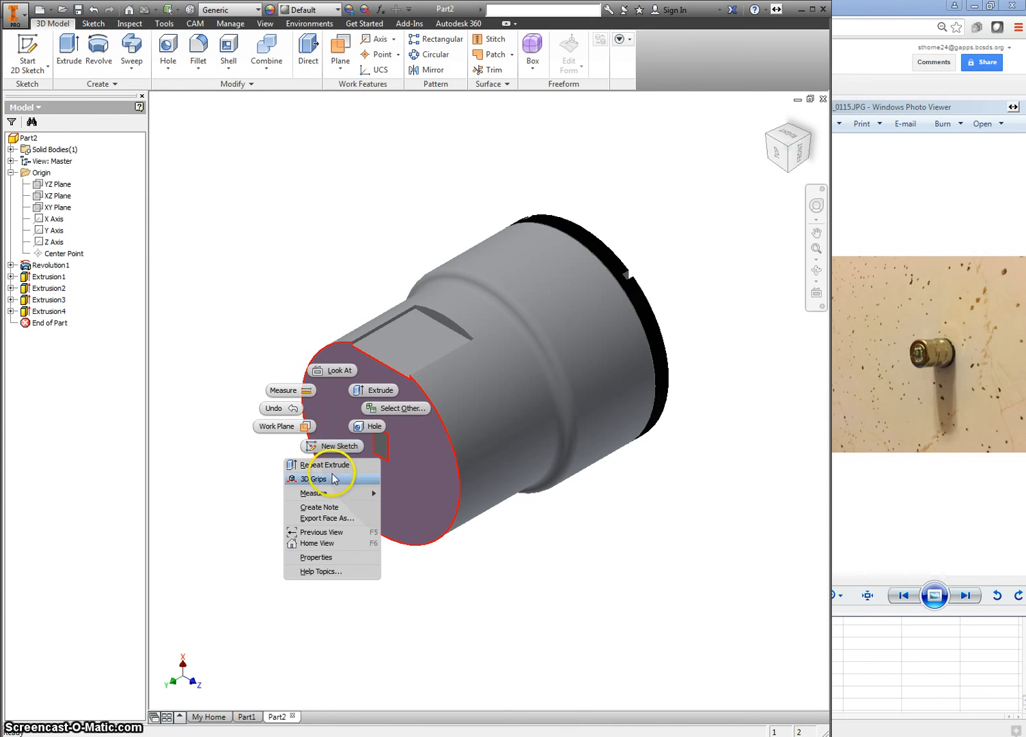
click(342, 440)
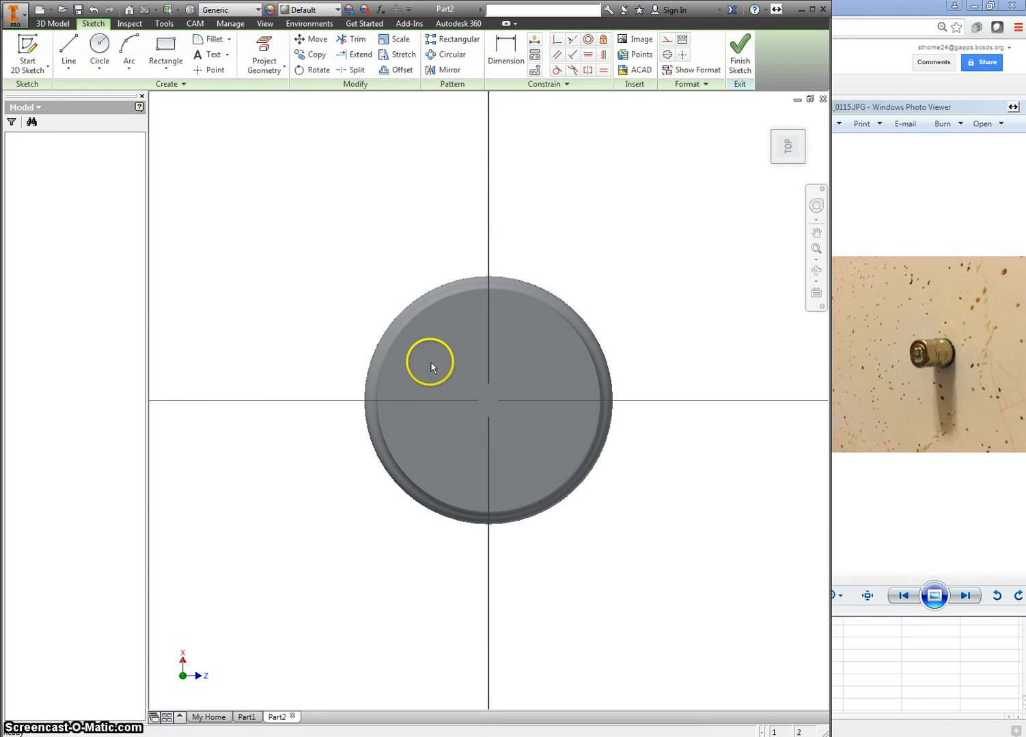
right_click(430, 365)
click(392, 343)
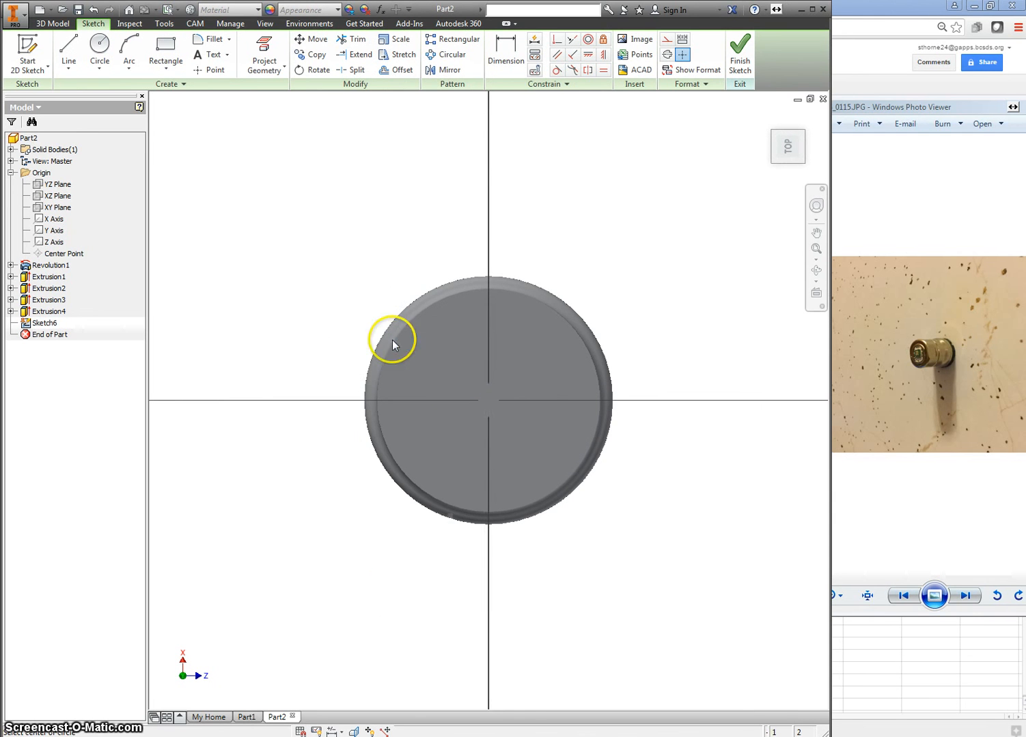
click(488, 400)
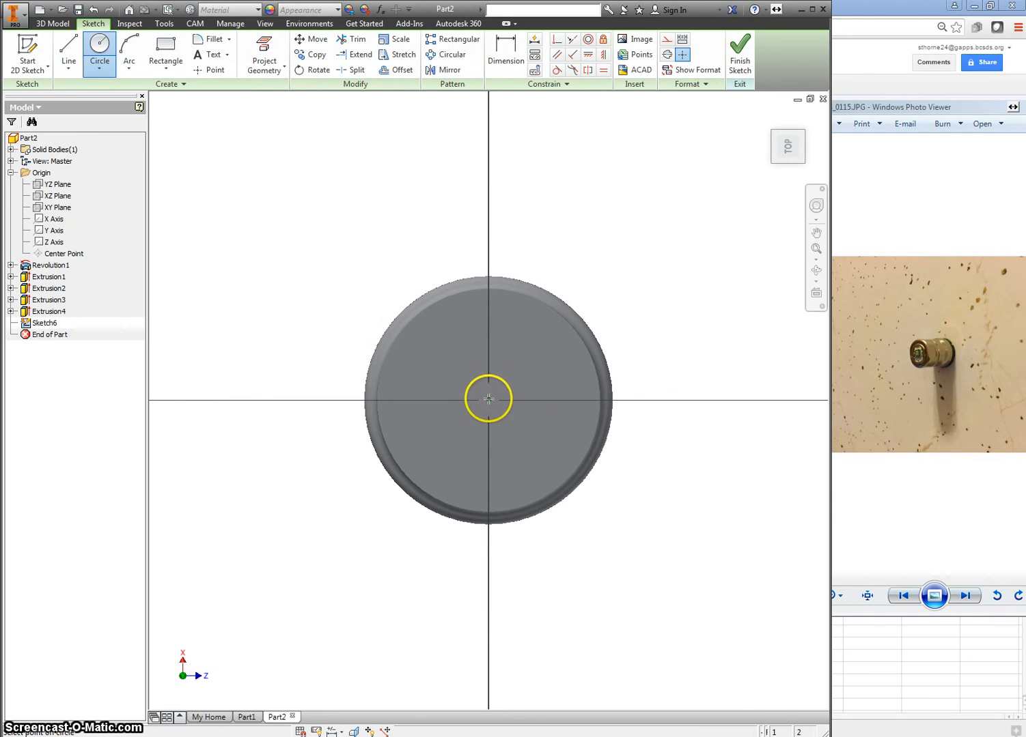
click(519, 319)
Step: Extrude the circular profile on the small-end face by .001 in
key(F6)
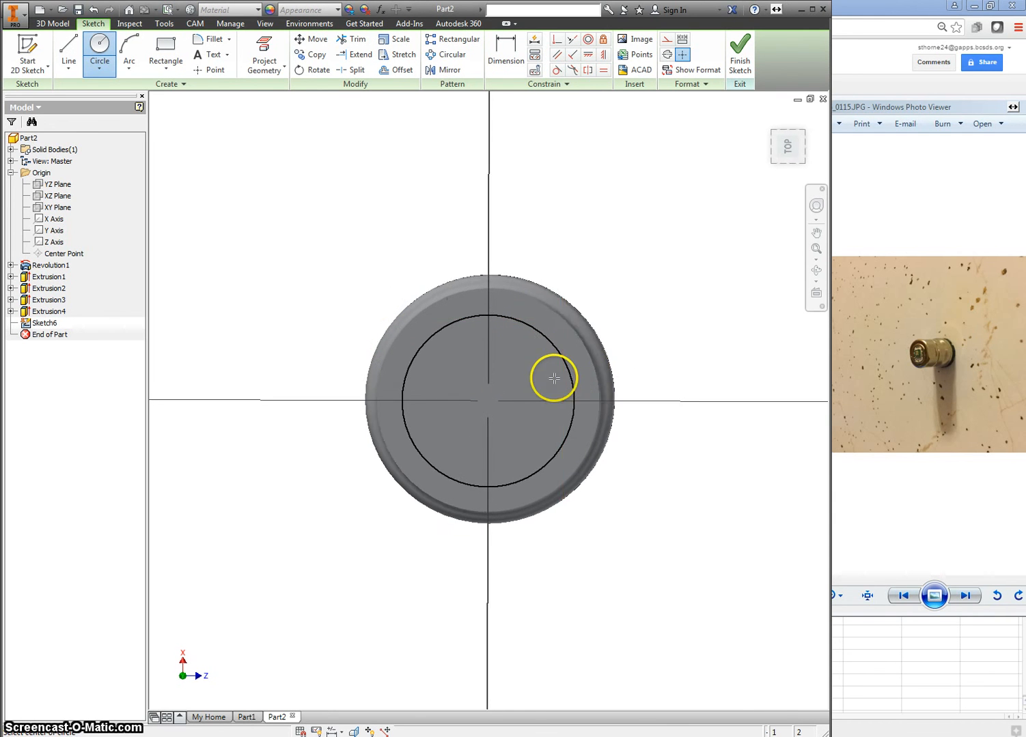
key(e)
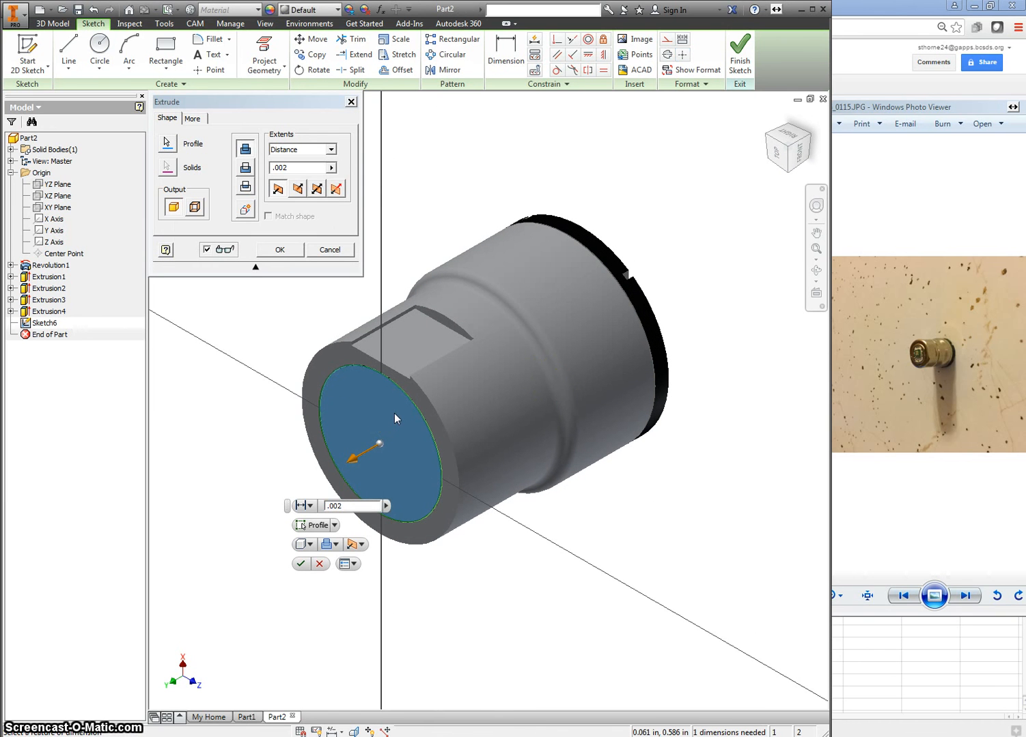
click(296, 167)
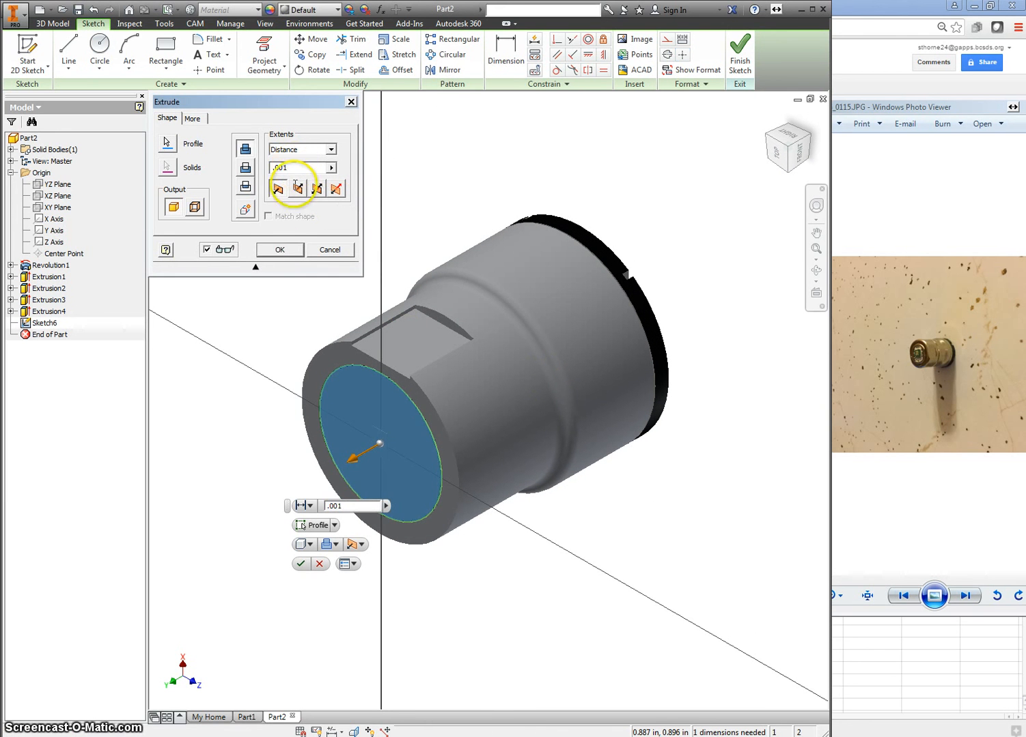
click(277, 250)
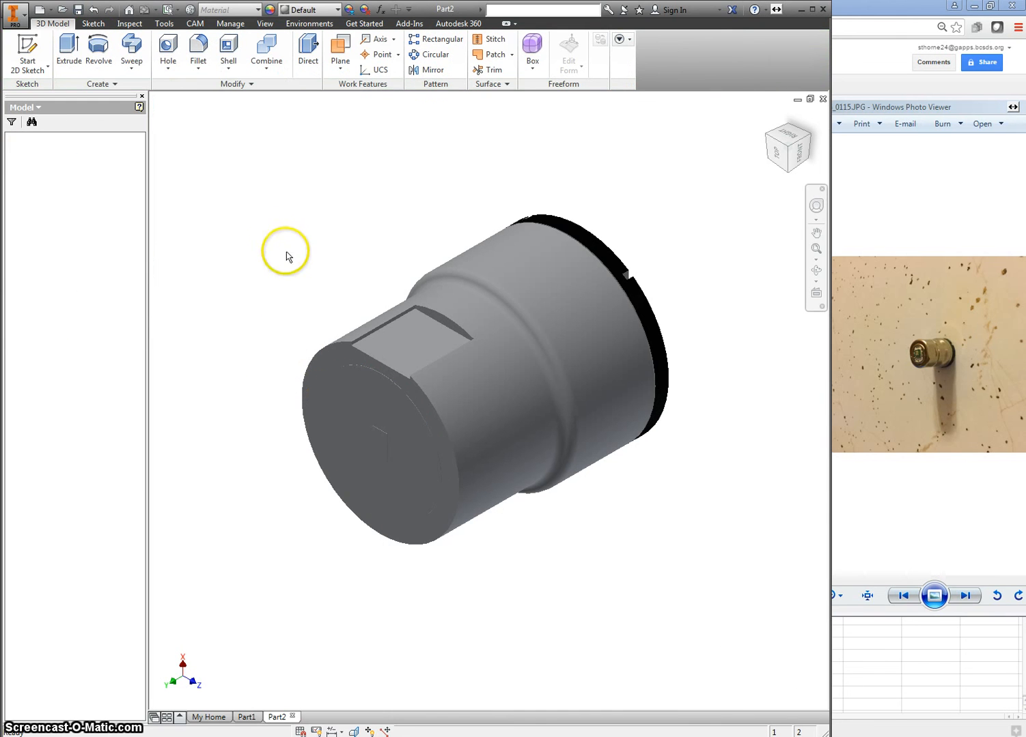